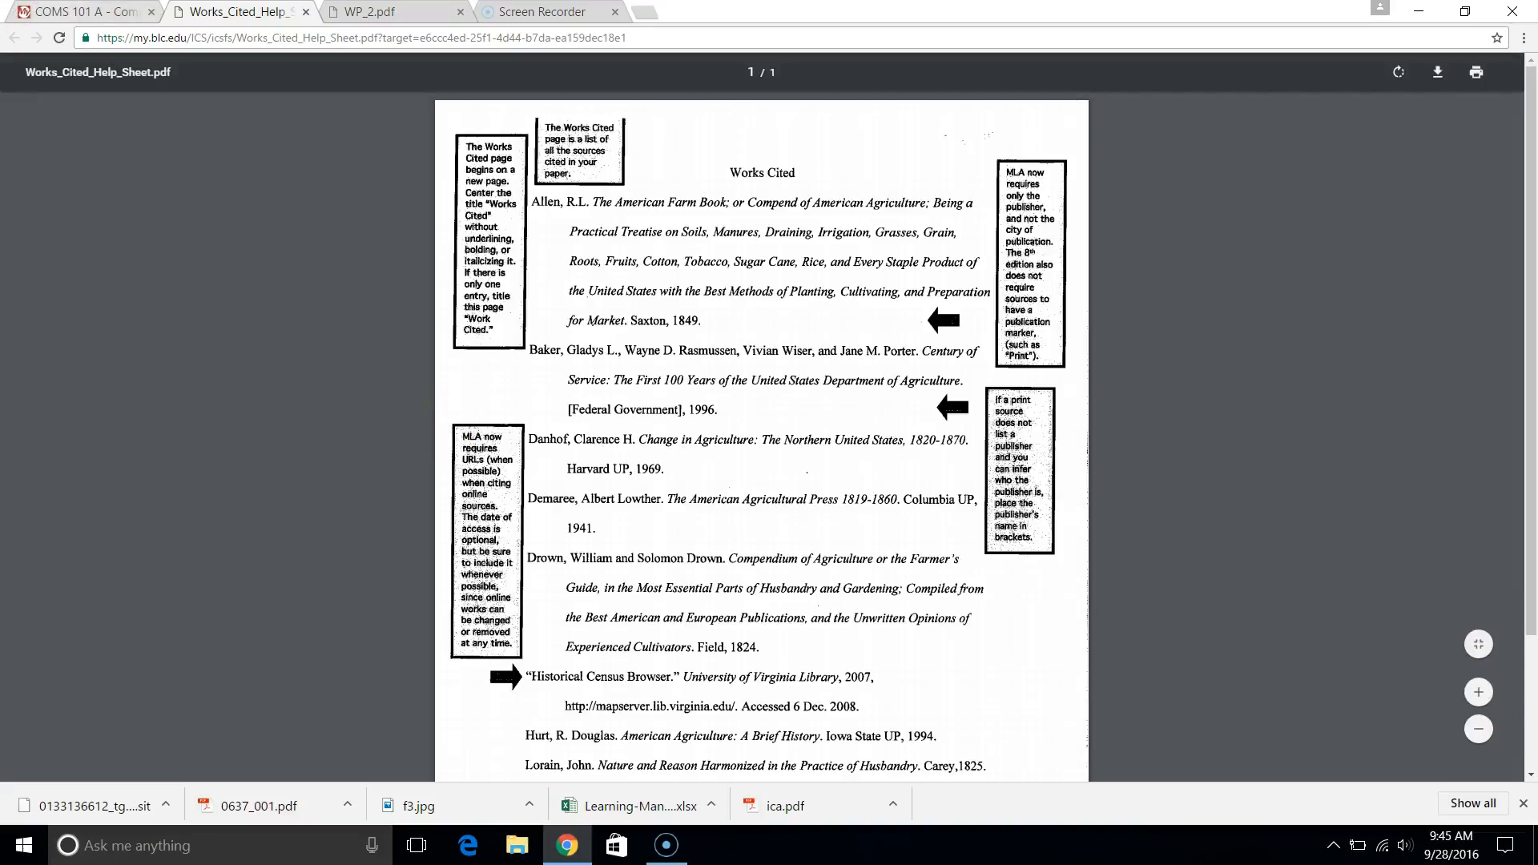
Download SampleDocument-2 Sources.docx from the assignment page, open it in Word and enable editing
key("ctrl+shift+Tab")
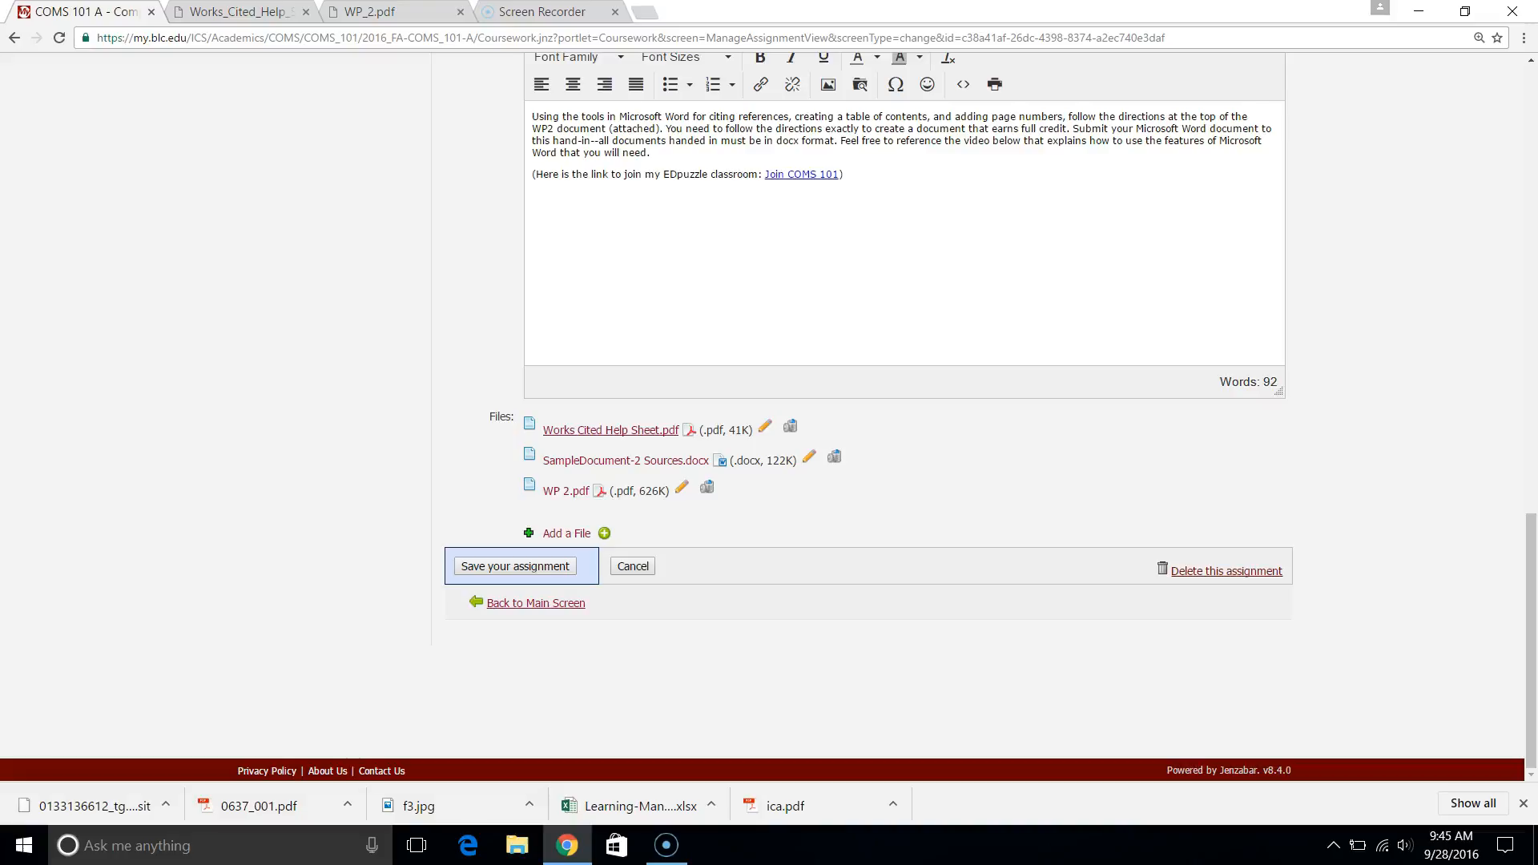
left_click(618, 463)
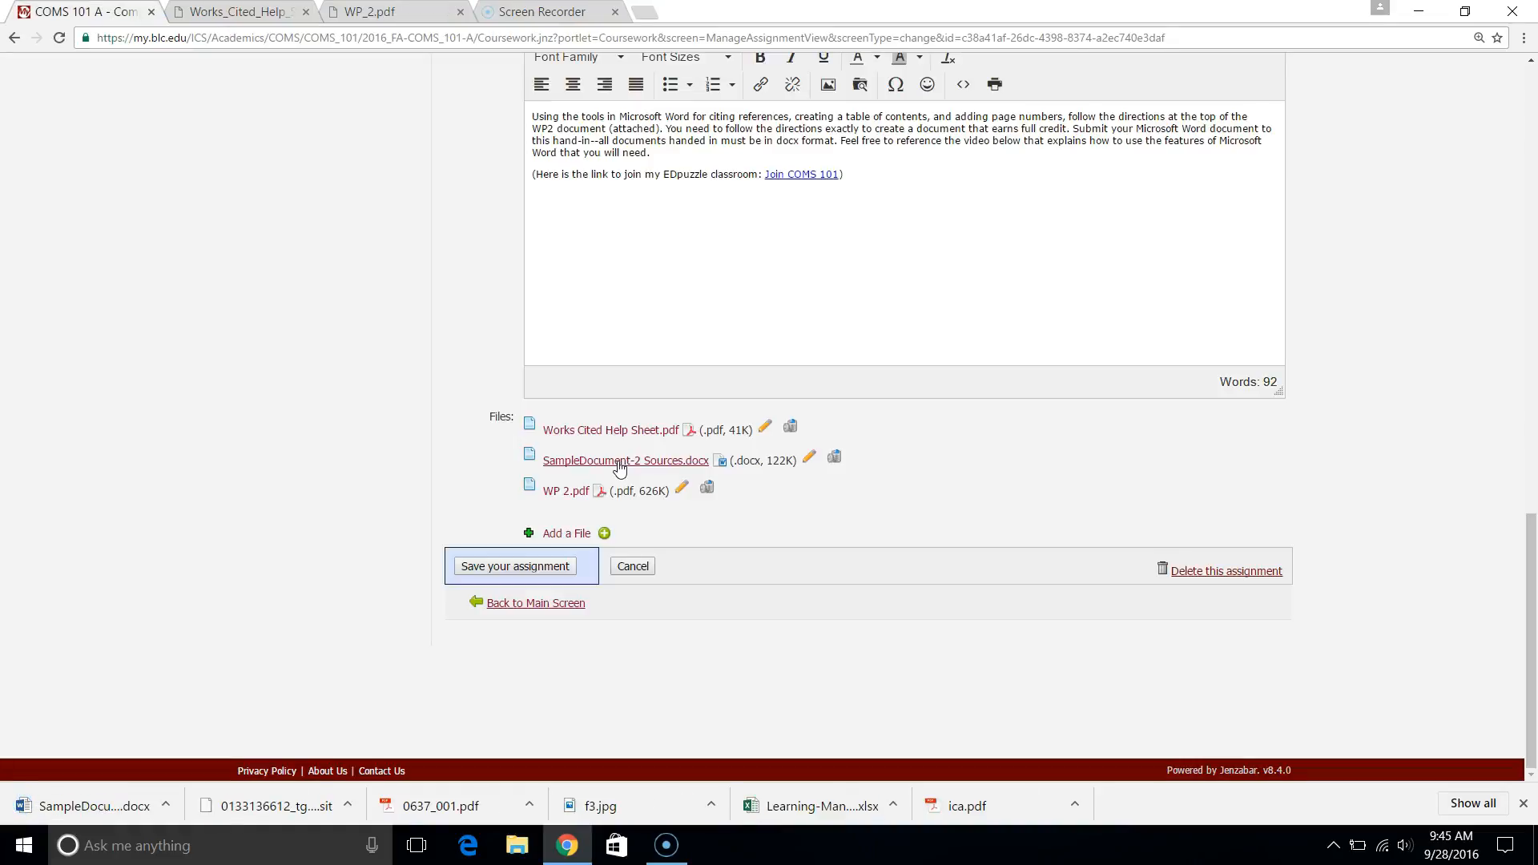
left_click(313, 420)
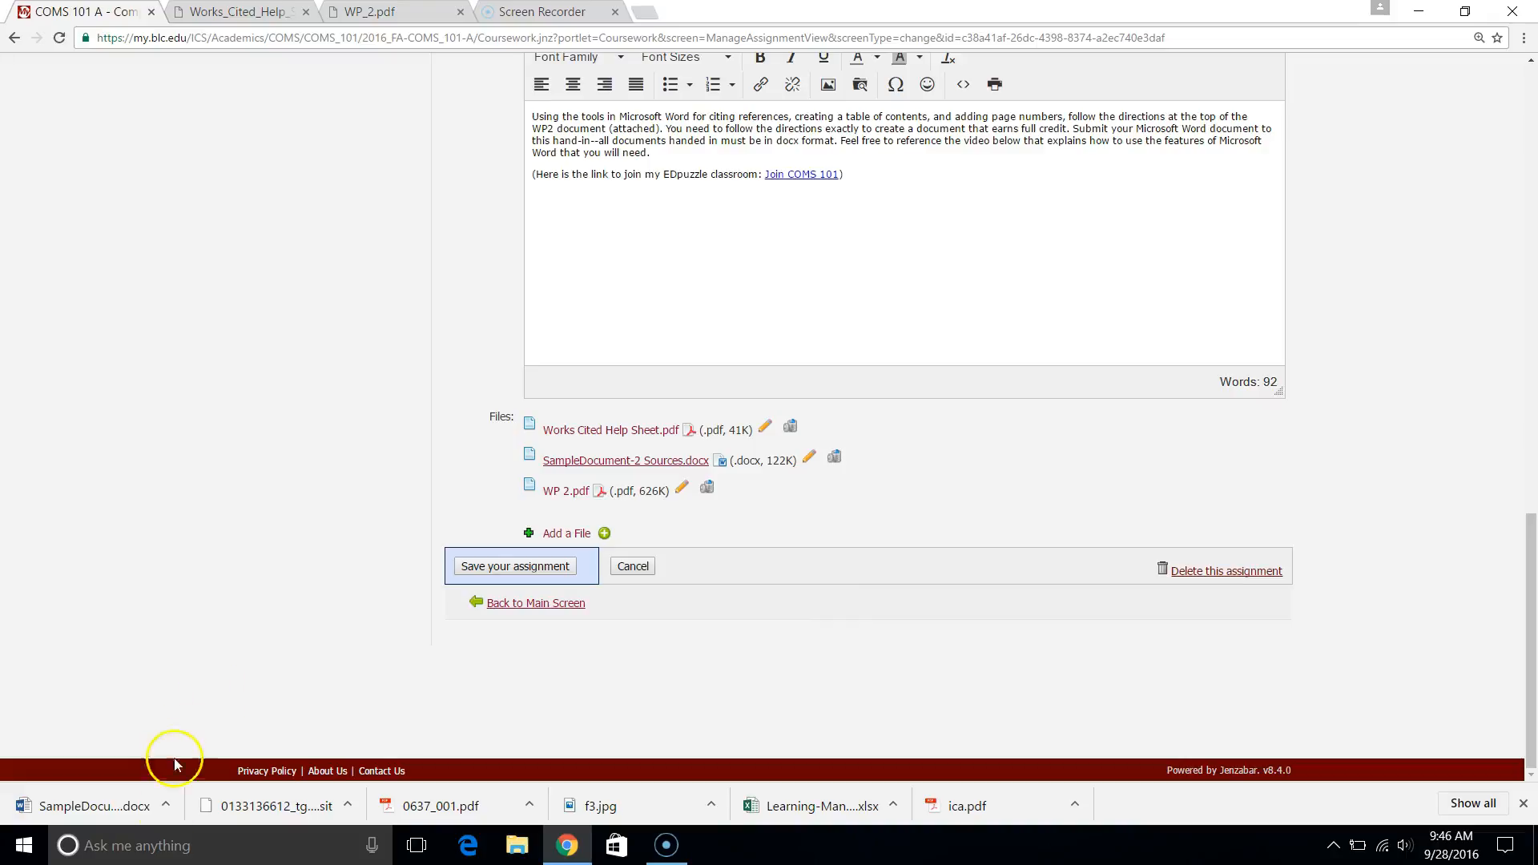
left_click(130, 809)
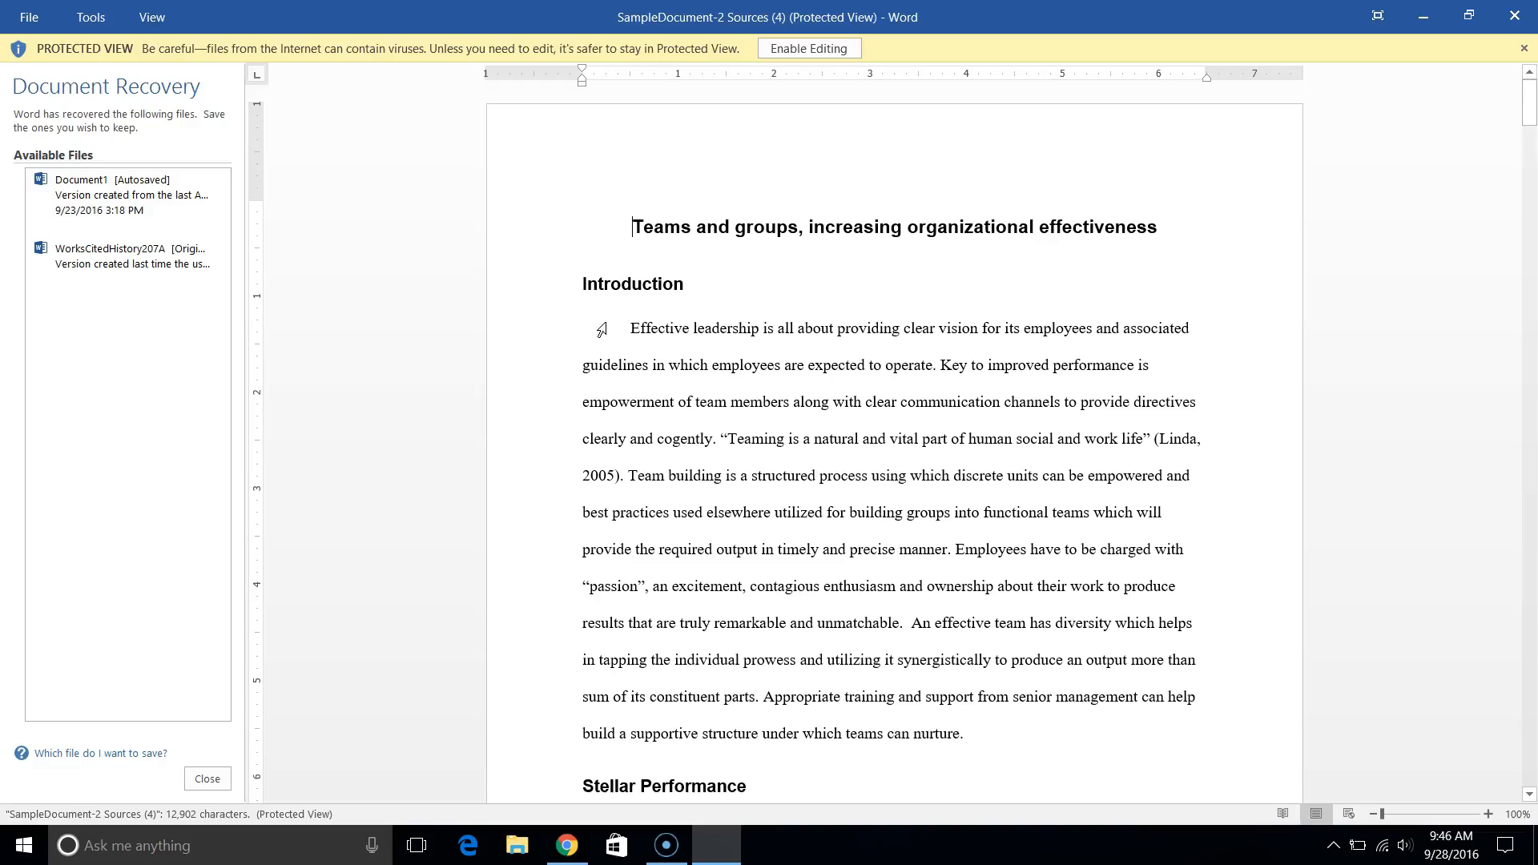
left_click(807, 46)
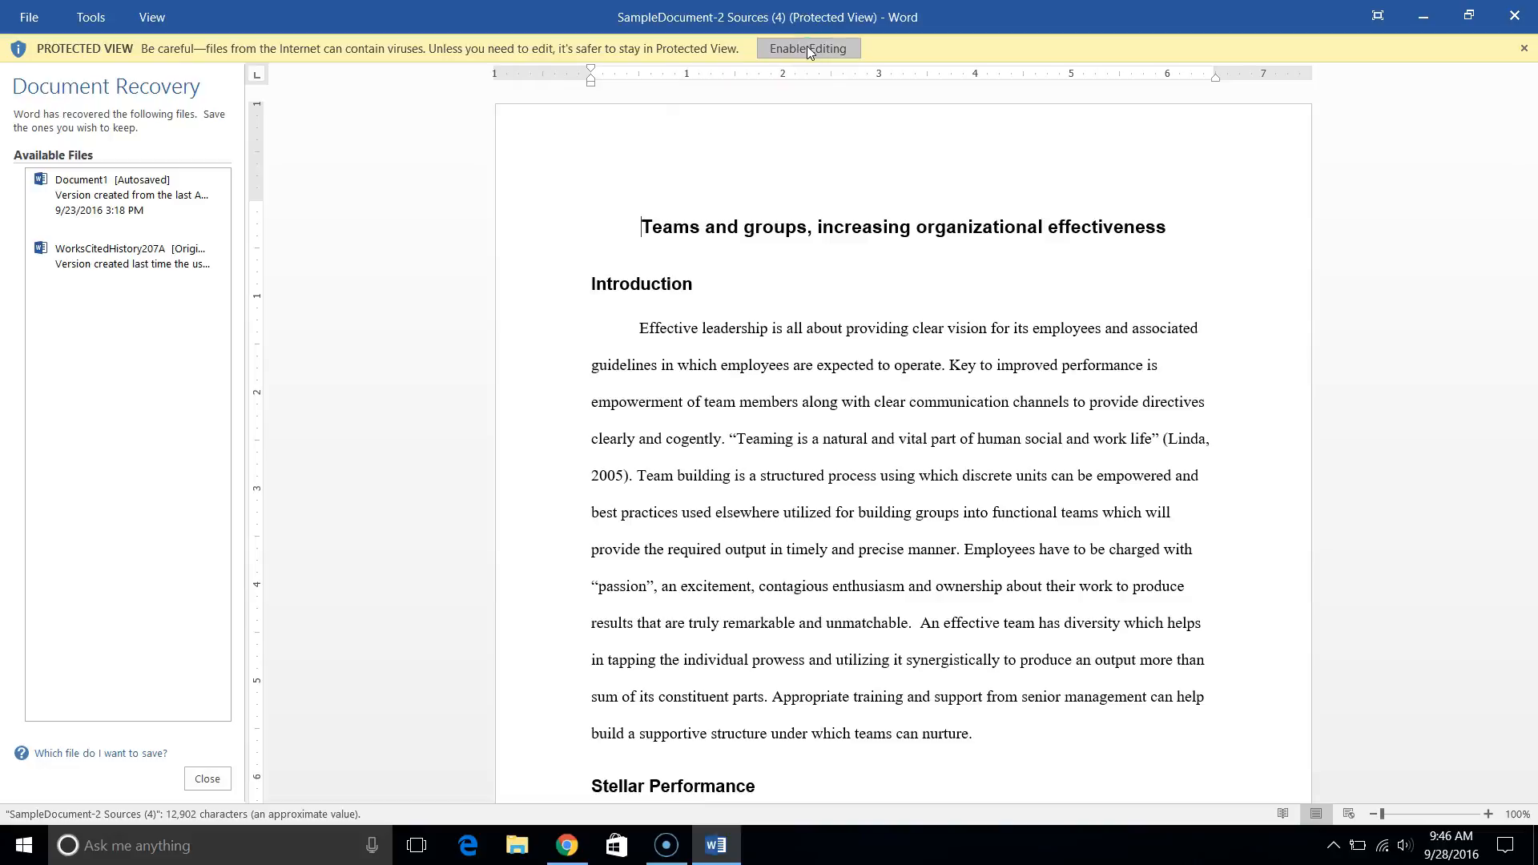
left_click(685, 261)
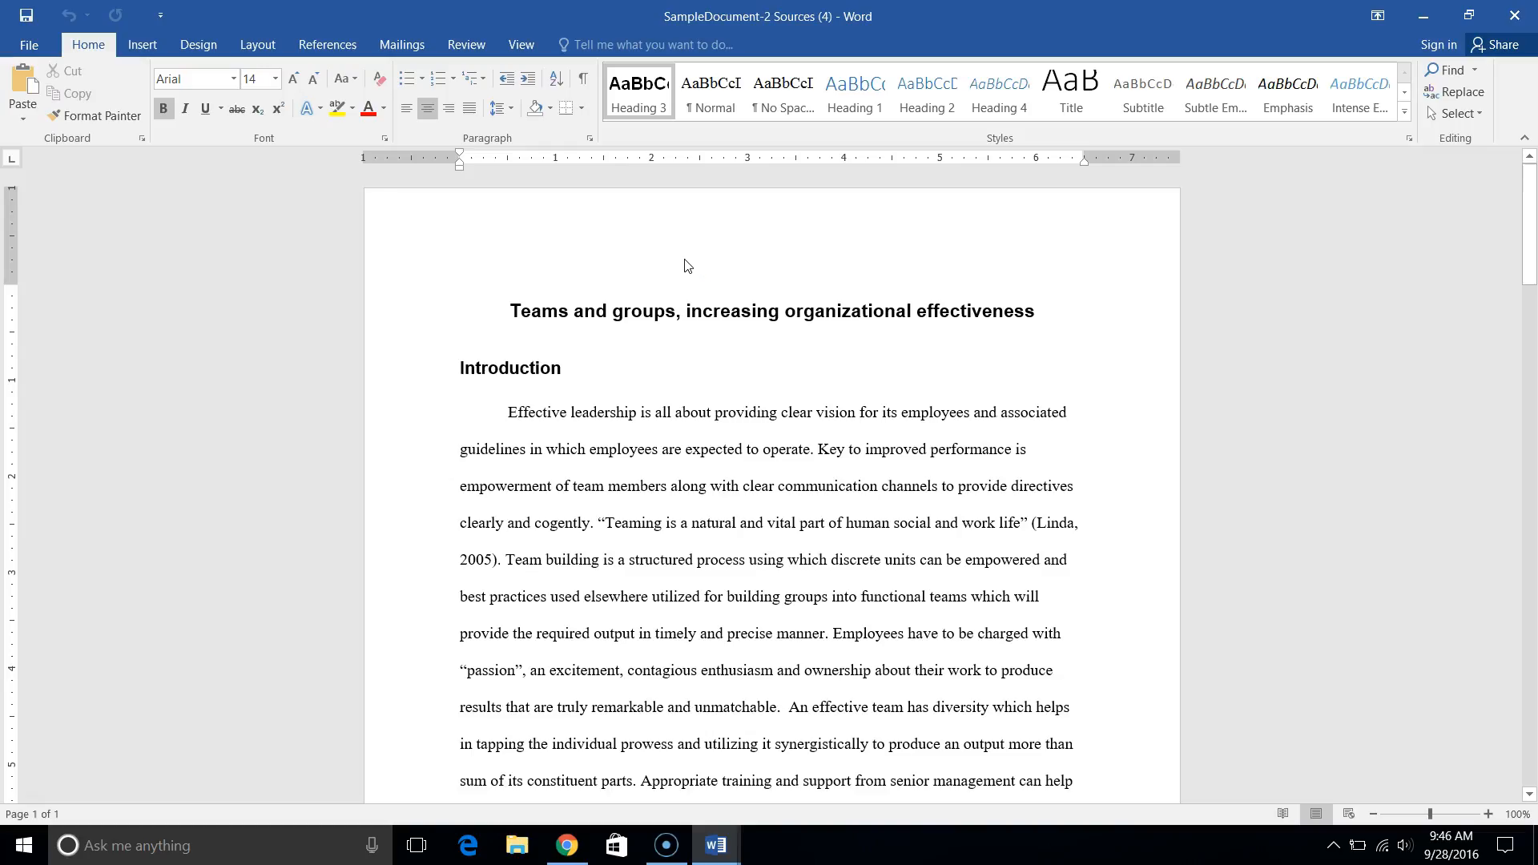
left_click(614, 502)
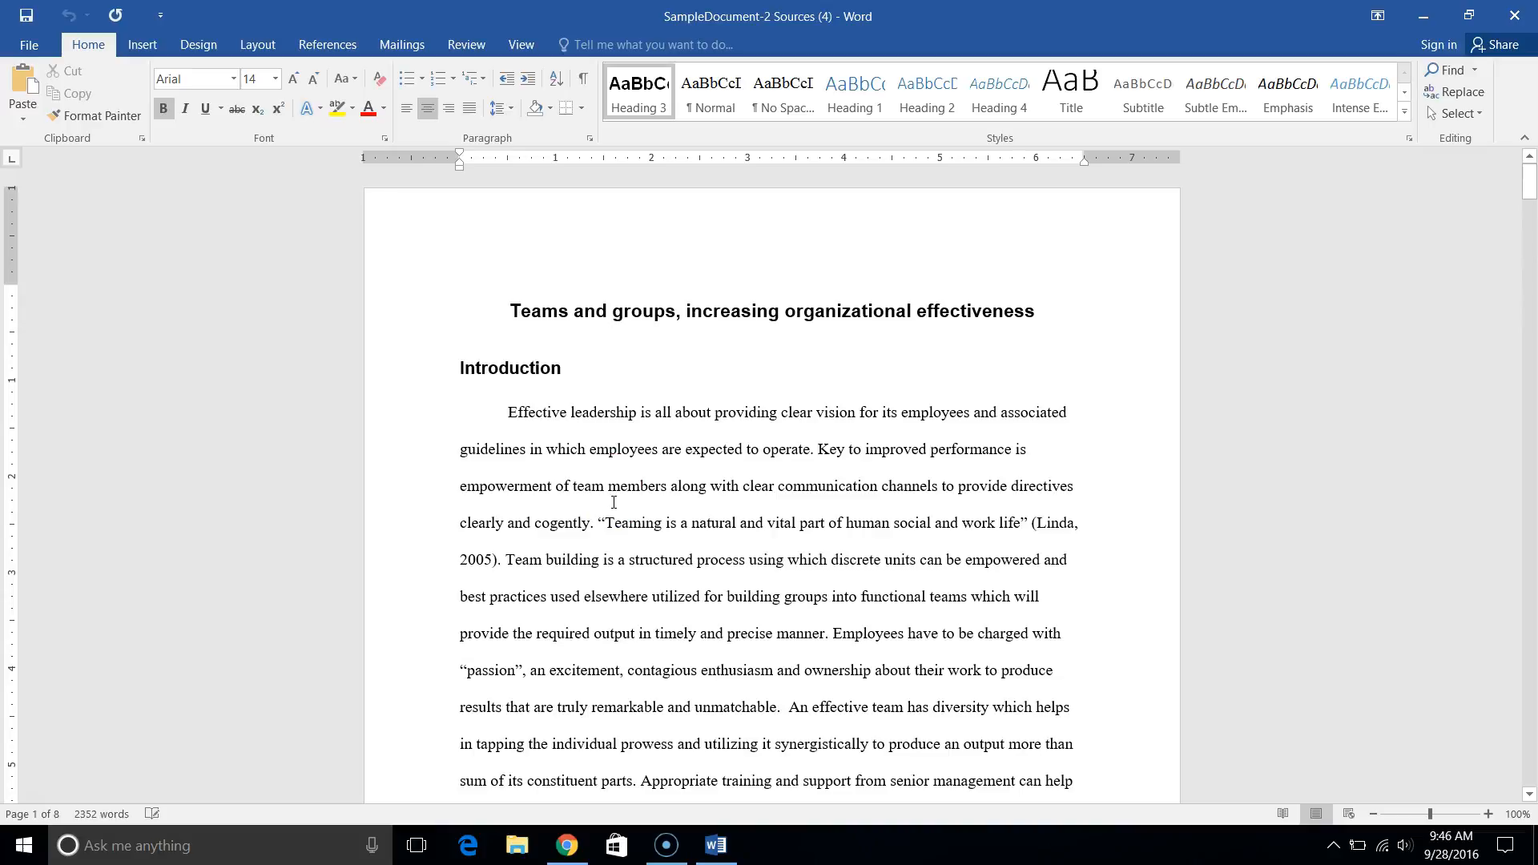
Insert a line reading "Conclusion" above the paragraph that starts "Effective teams can be built through structured intervention"
left_click(1531, 505)
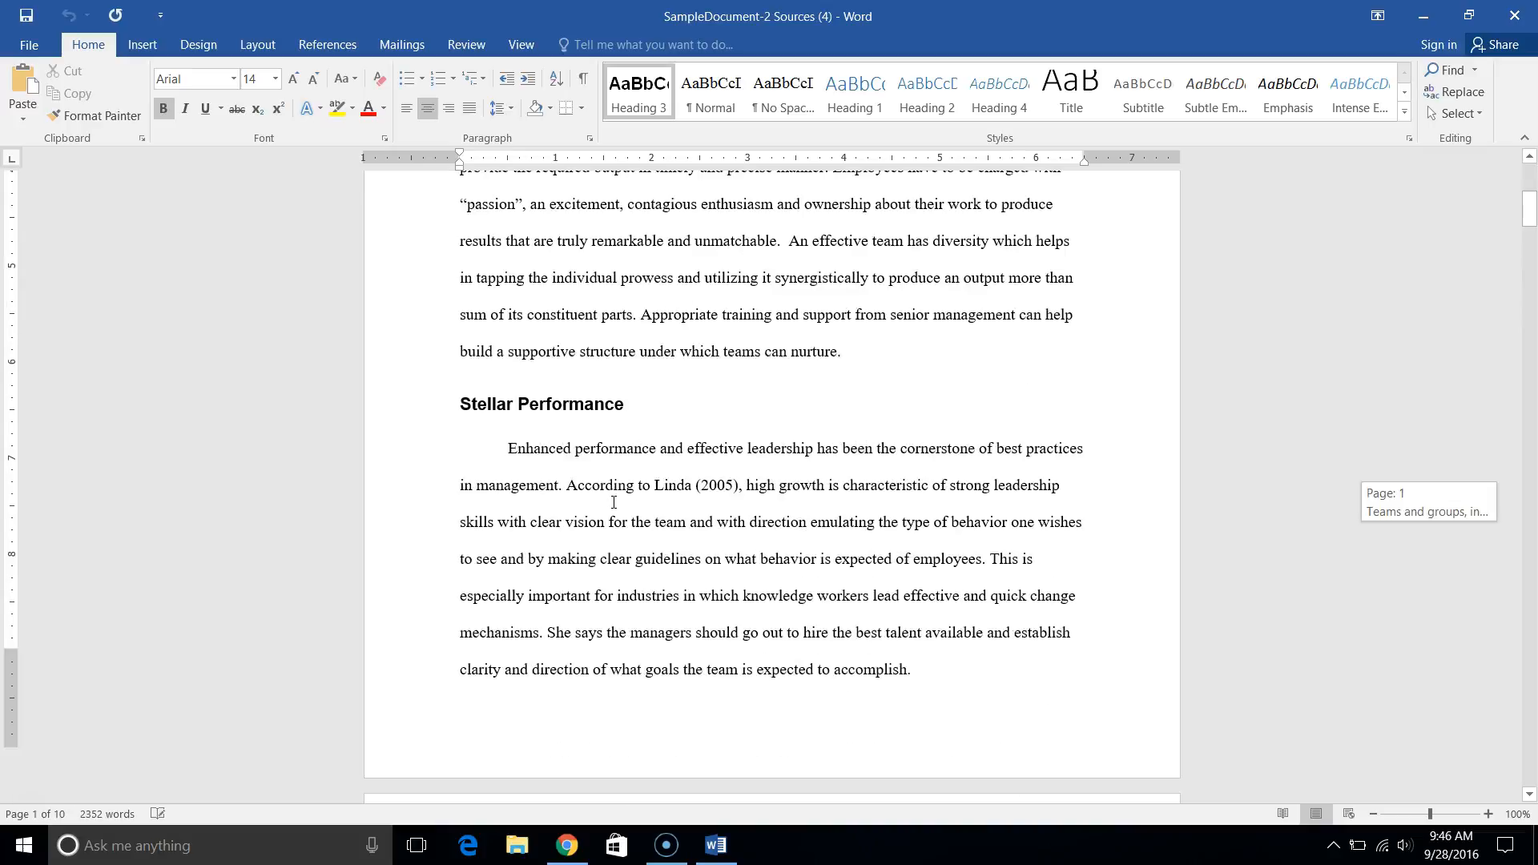
left_click(1531, 204)
left_click_drag(1531, 207, 1532, 646)
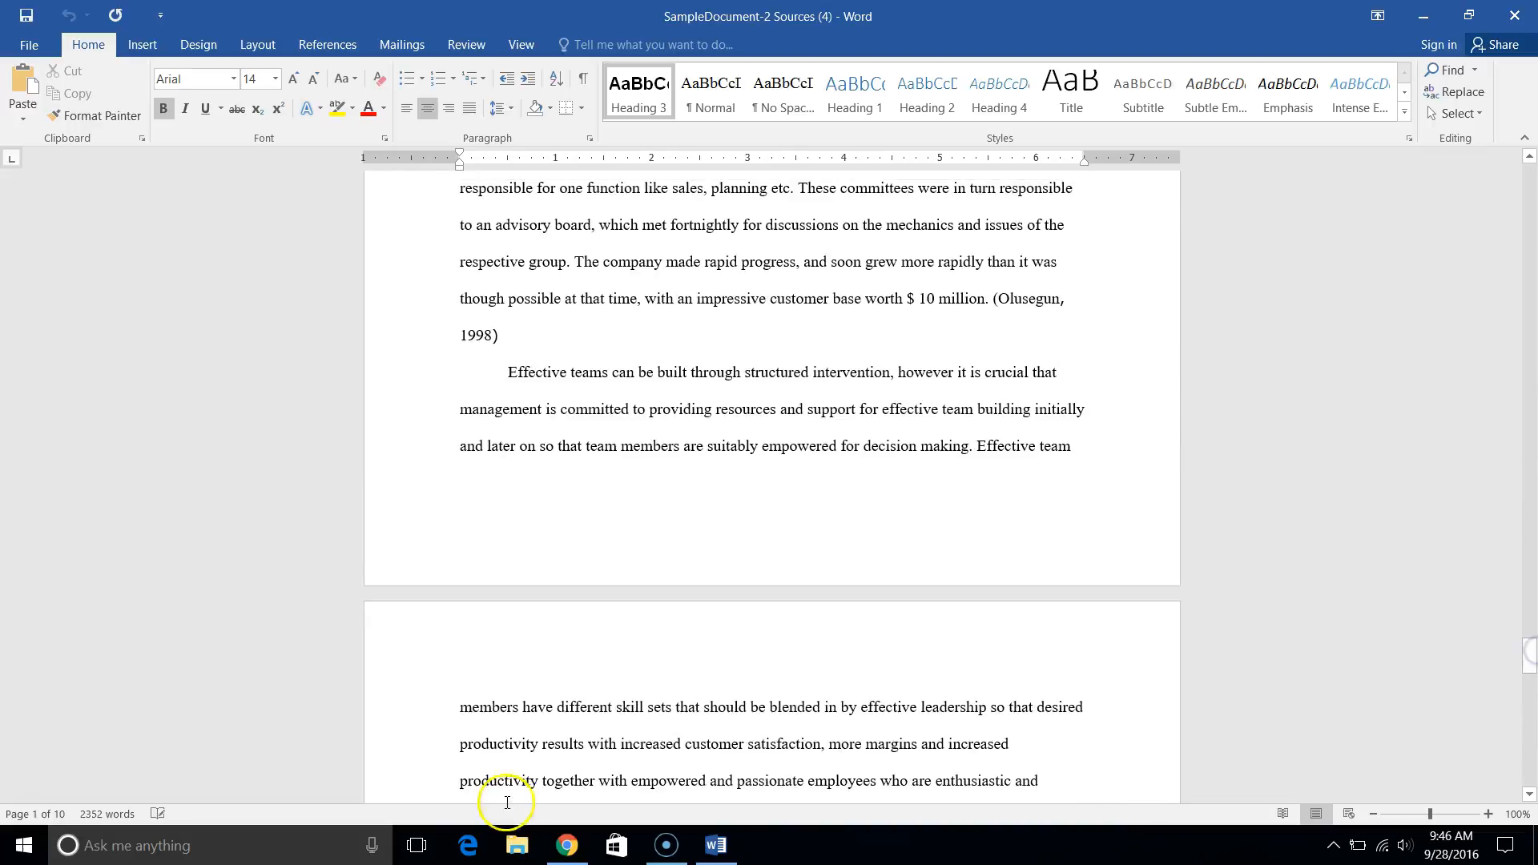
left_click(510, 372)
key("Return")
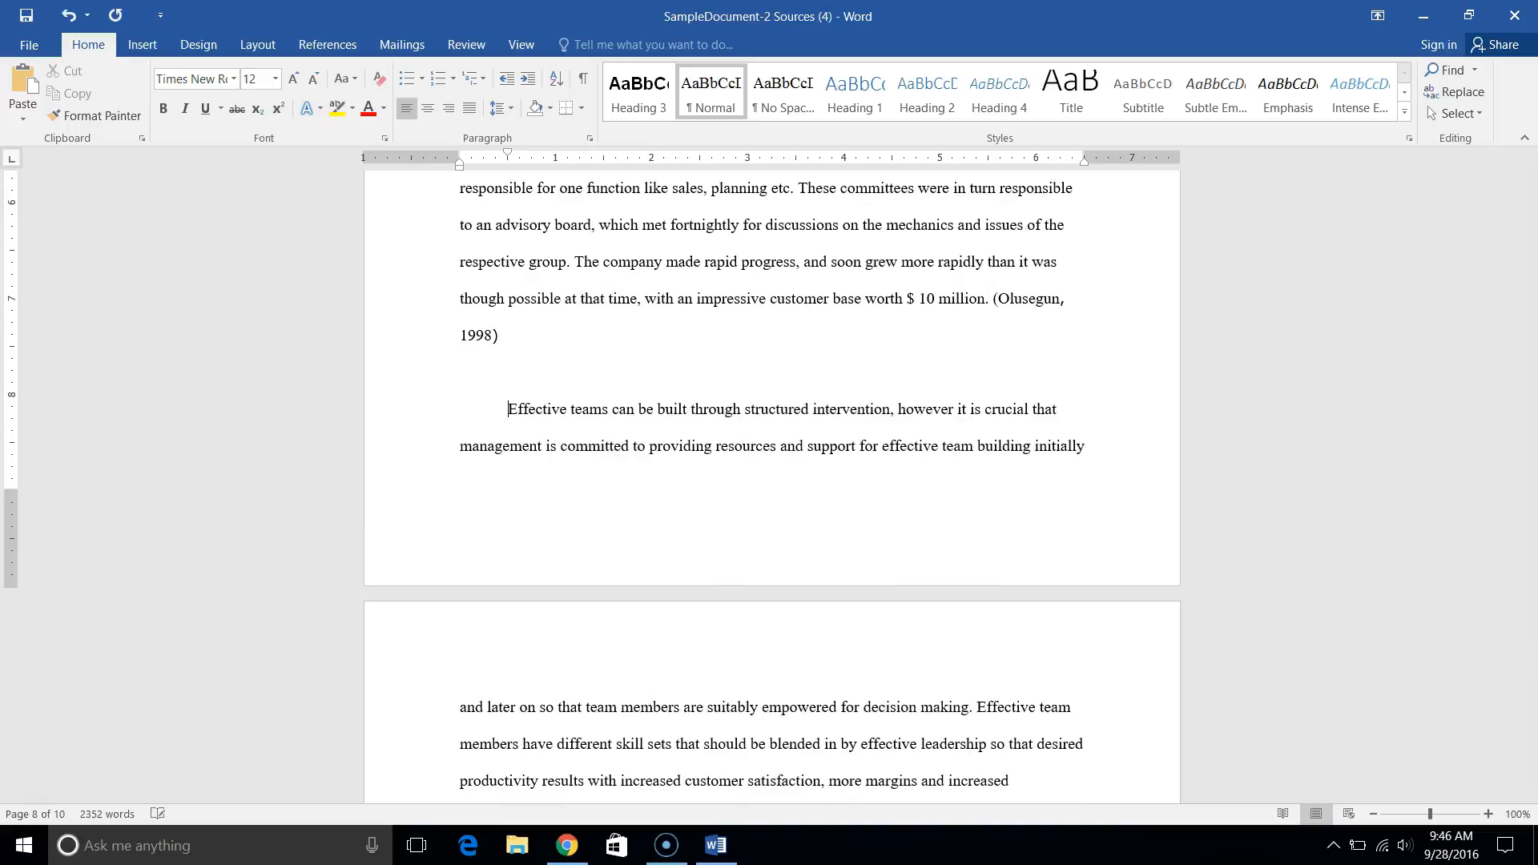
type("Conclusion")
Check the style of the "Cooperative team management" heading and apply the same Heading 3 style to "Conclusion"
scroll(773, 481, "up", 8)
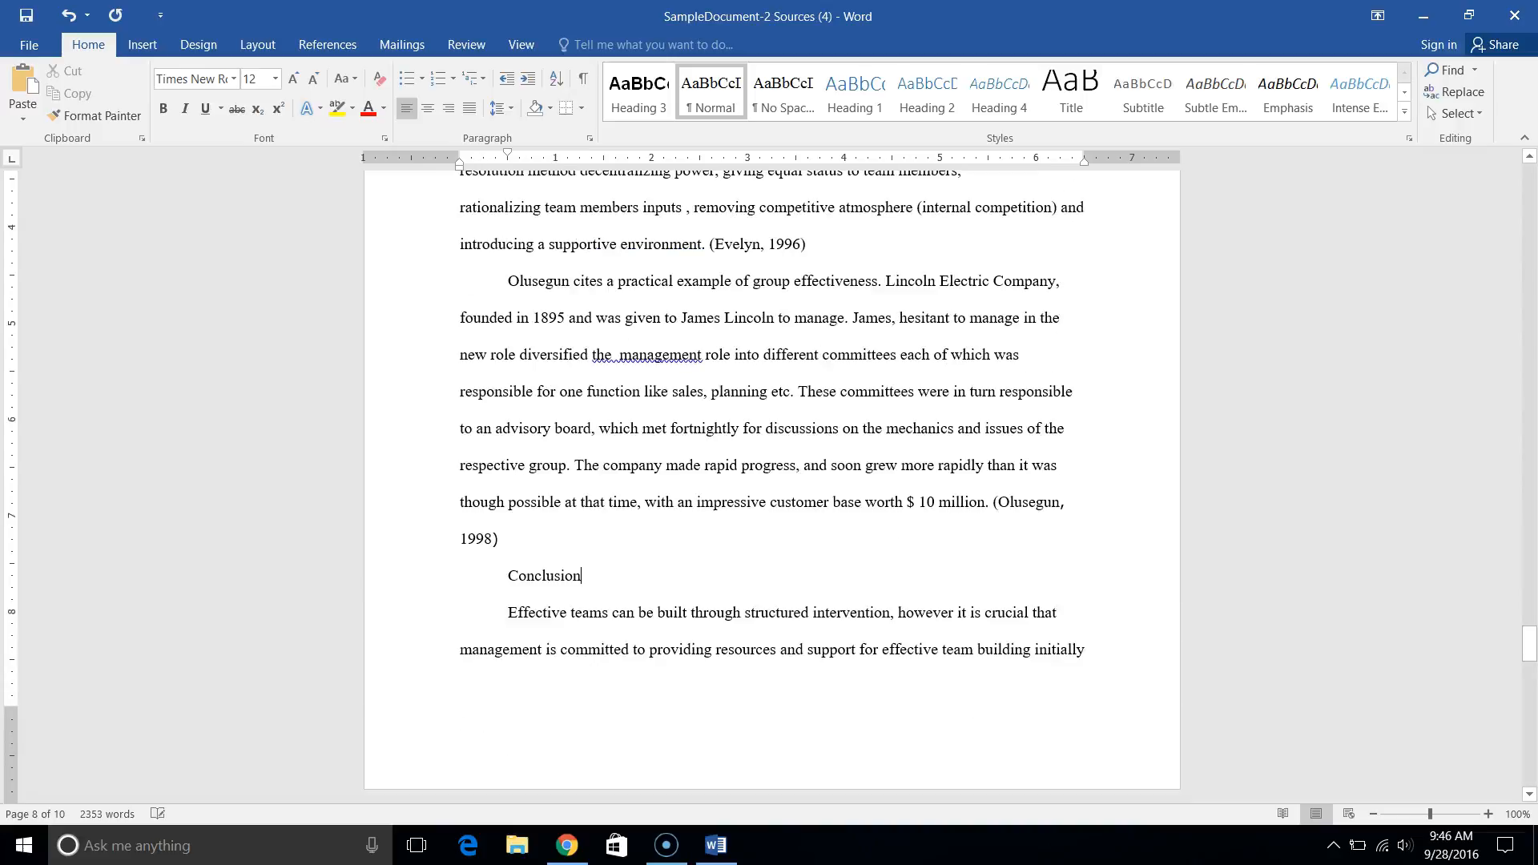
scroll(773, 481, "up", 1)
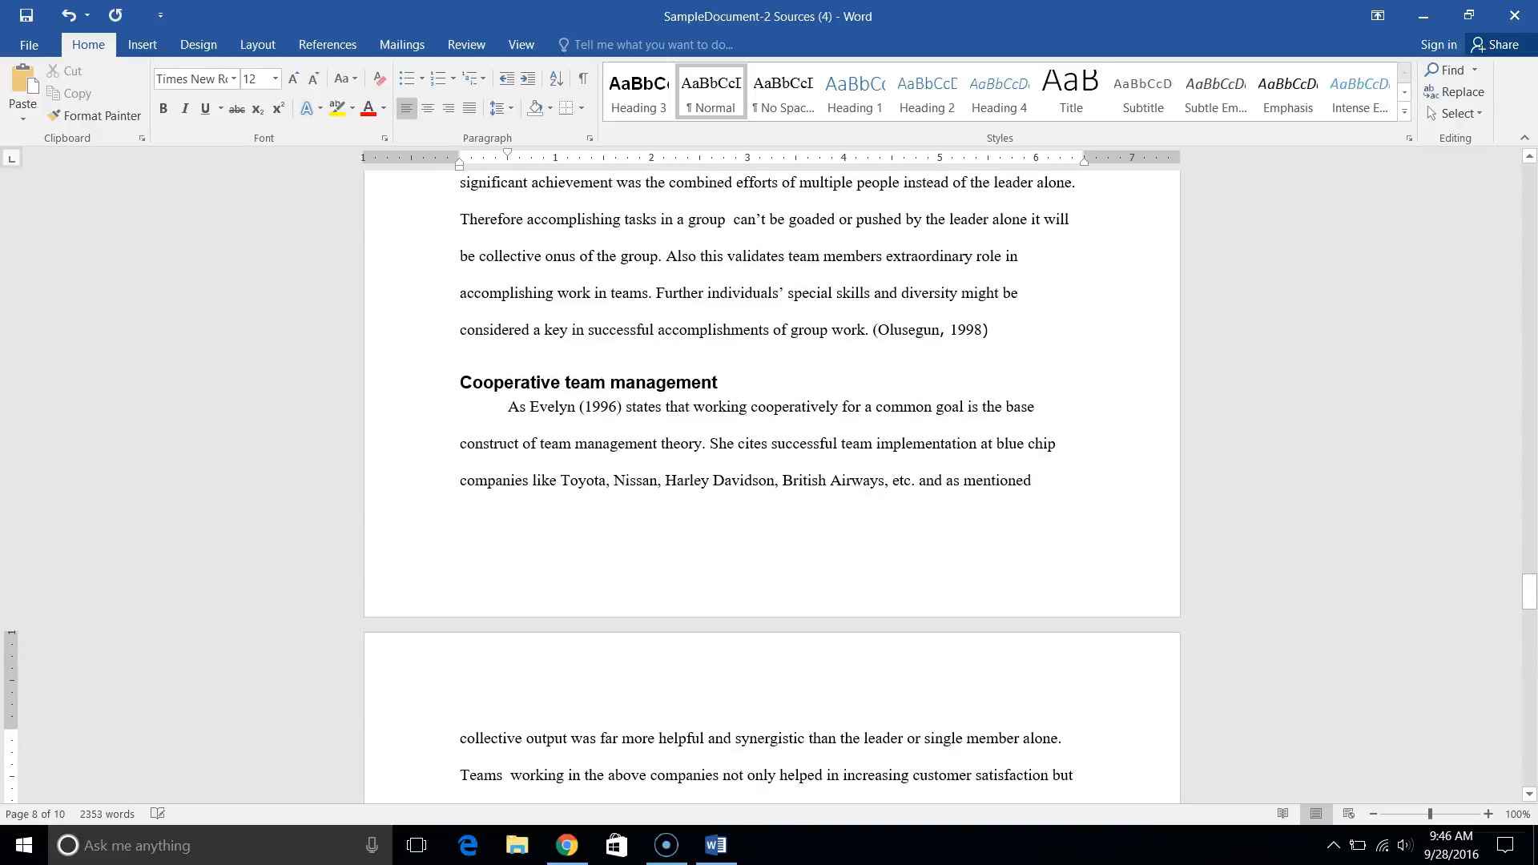
left_click(452, 400)
left_click(485, 386)
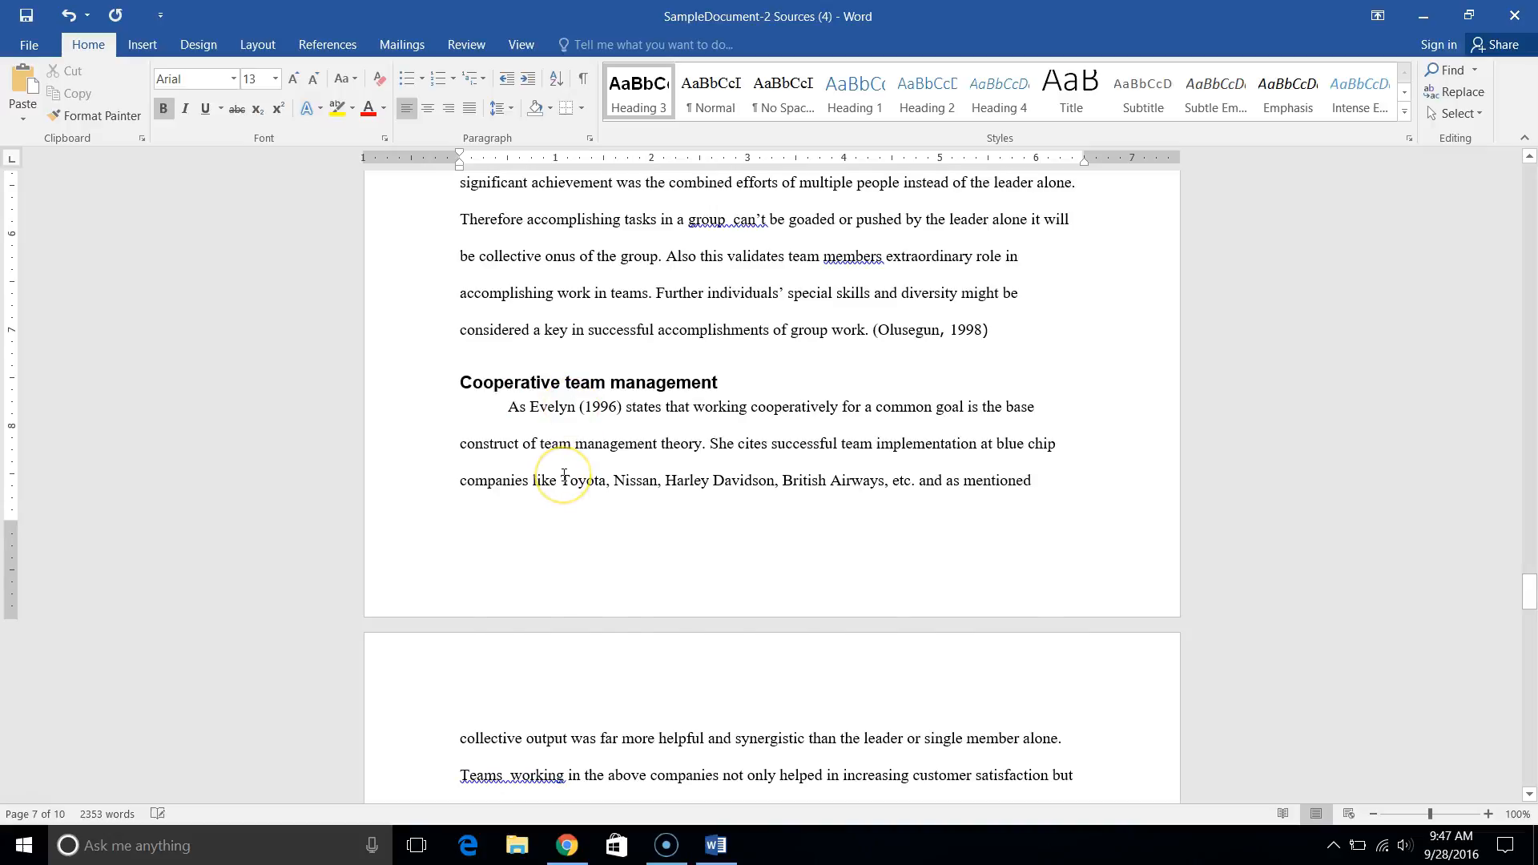
scroll(564, 476, "down", 10)
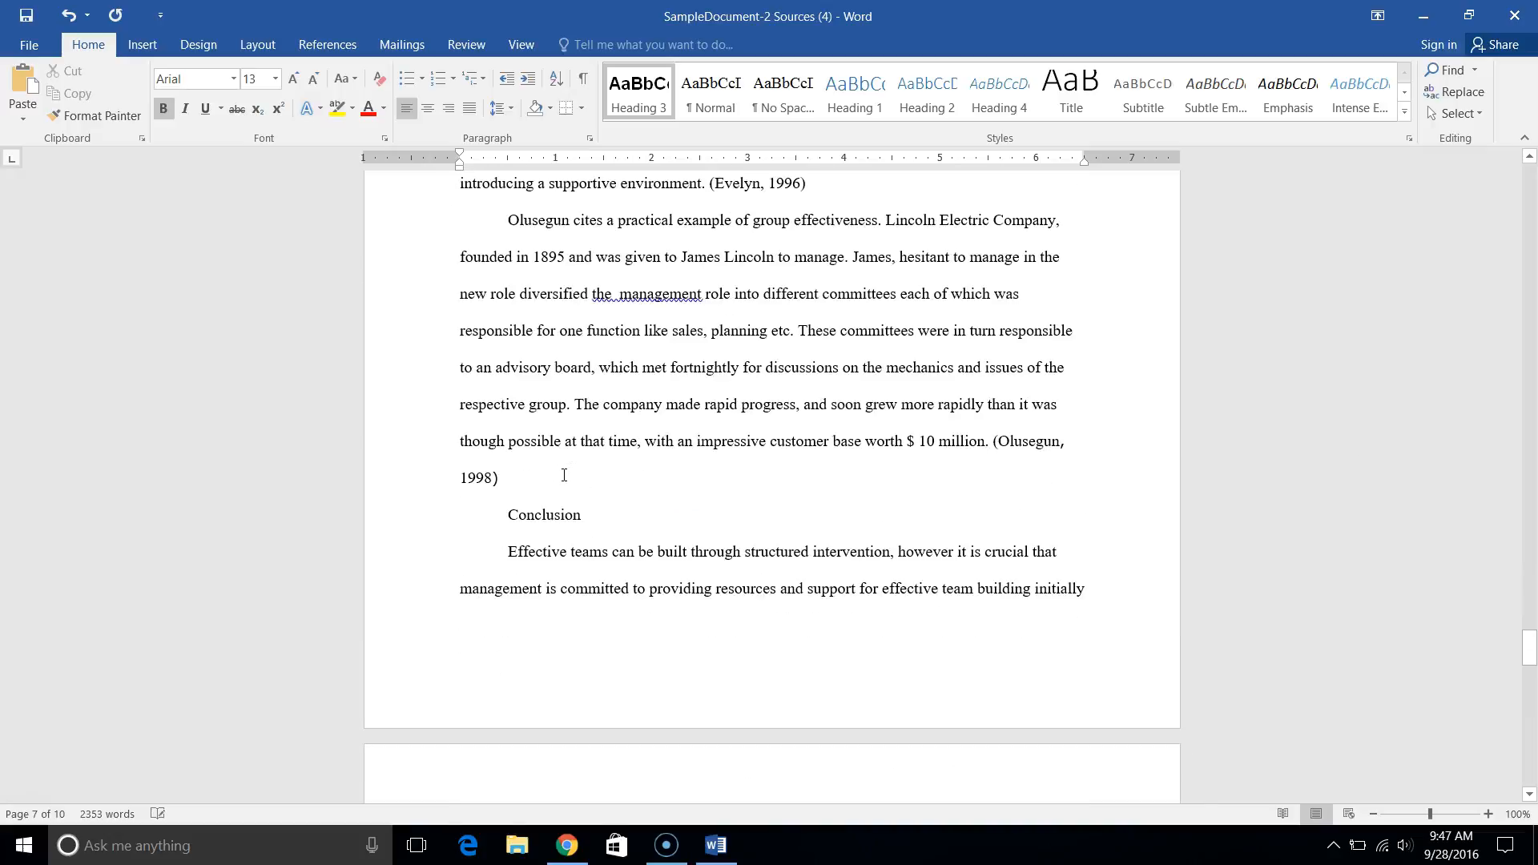
double_click(539, 519)
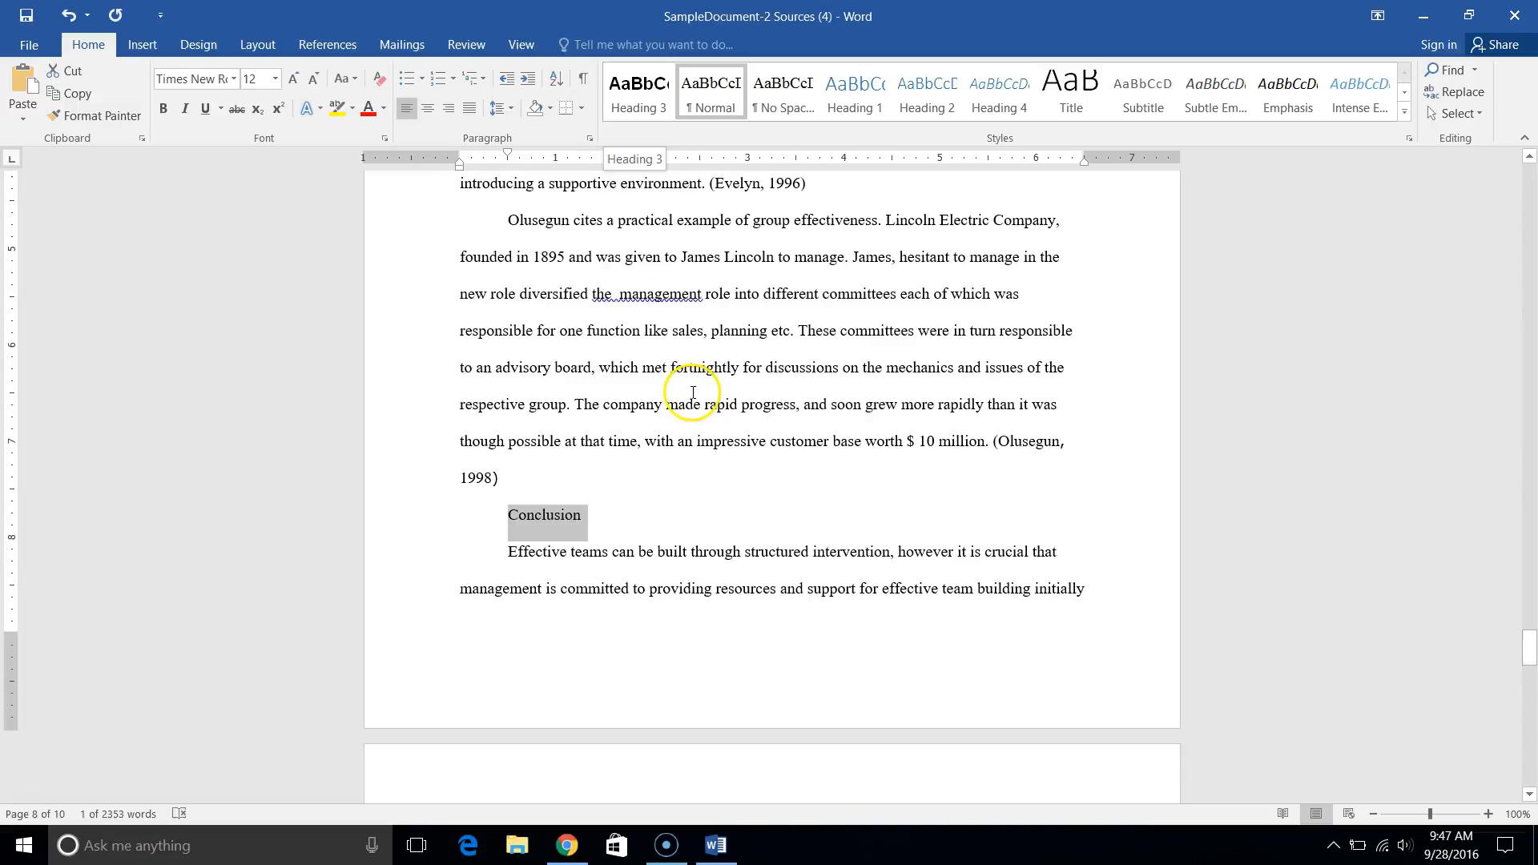
left_click(639, 94)
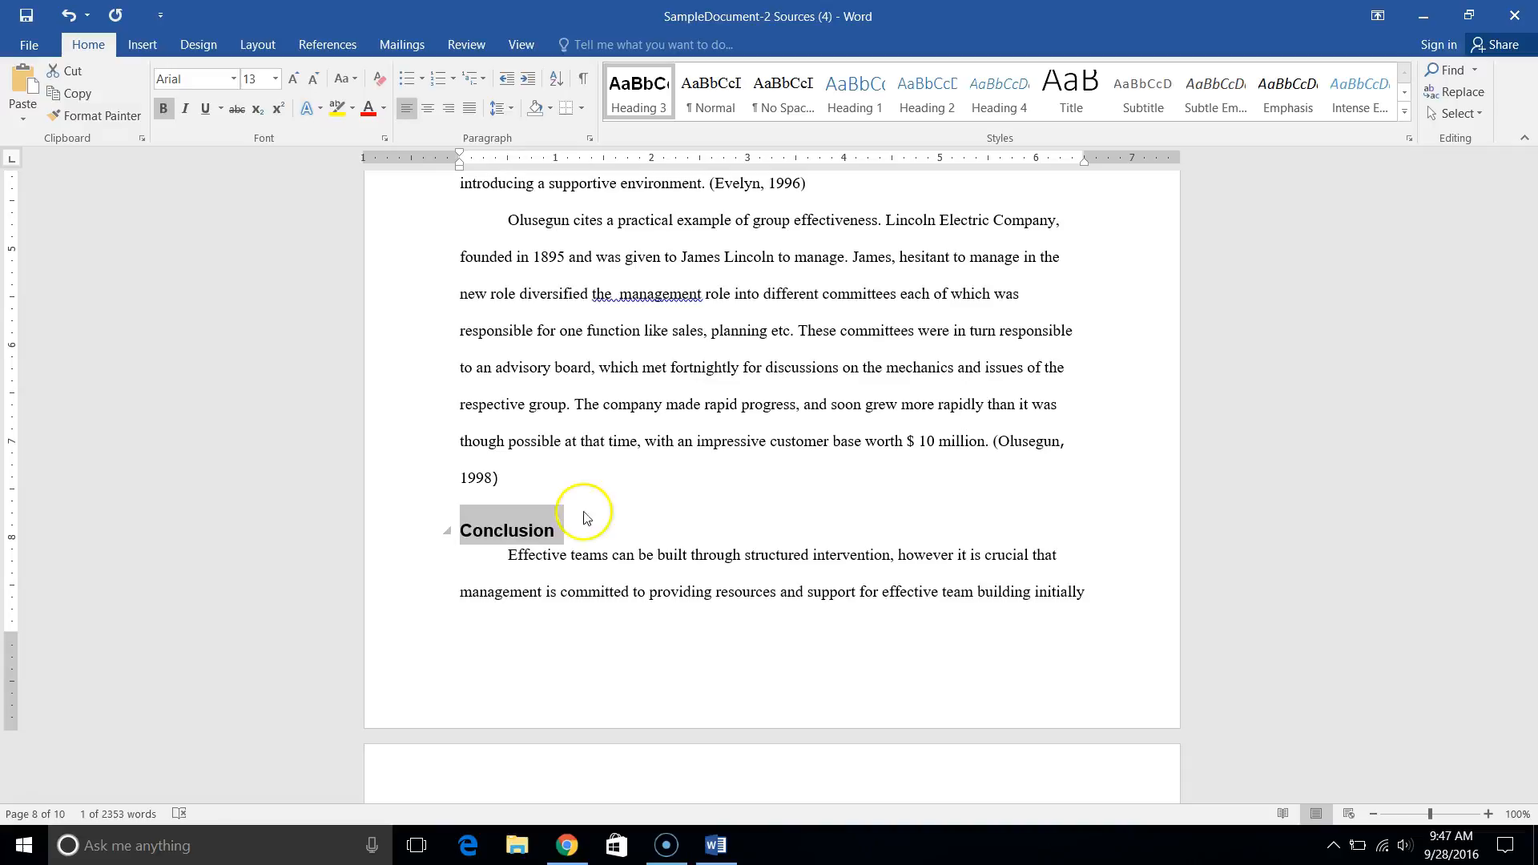
Examine the Heading 3 style's font, size and spacing settings in the Modify Style dialog and cancel without changes
left_click(527, 434)
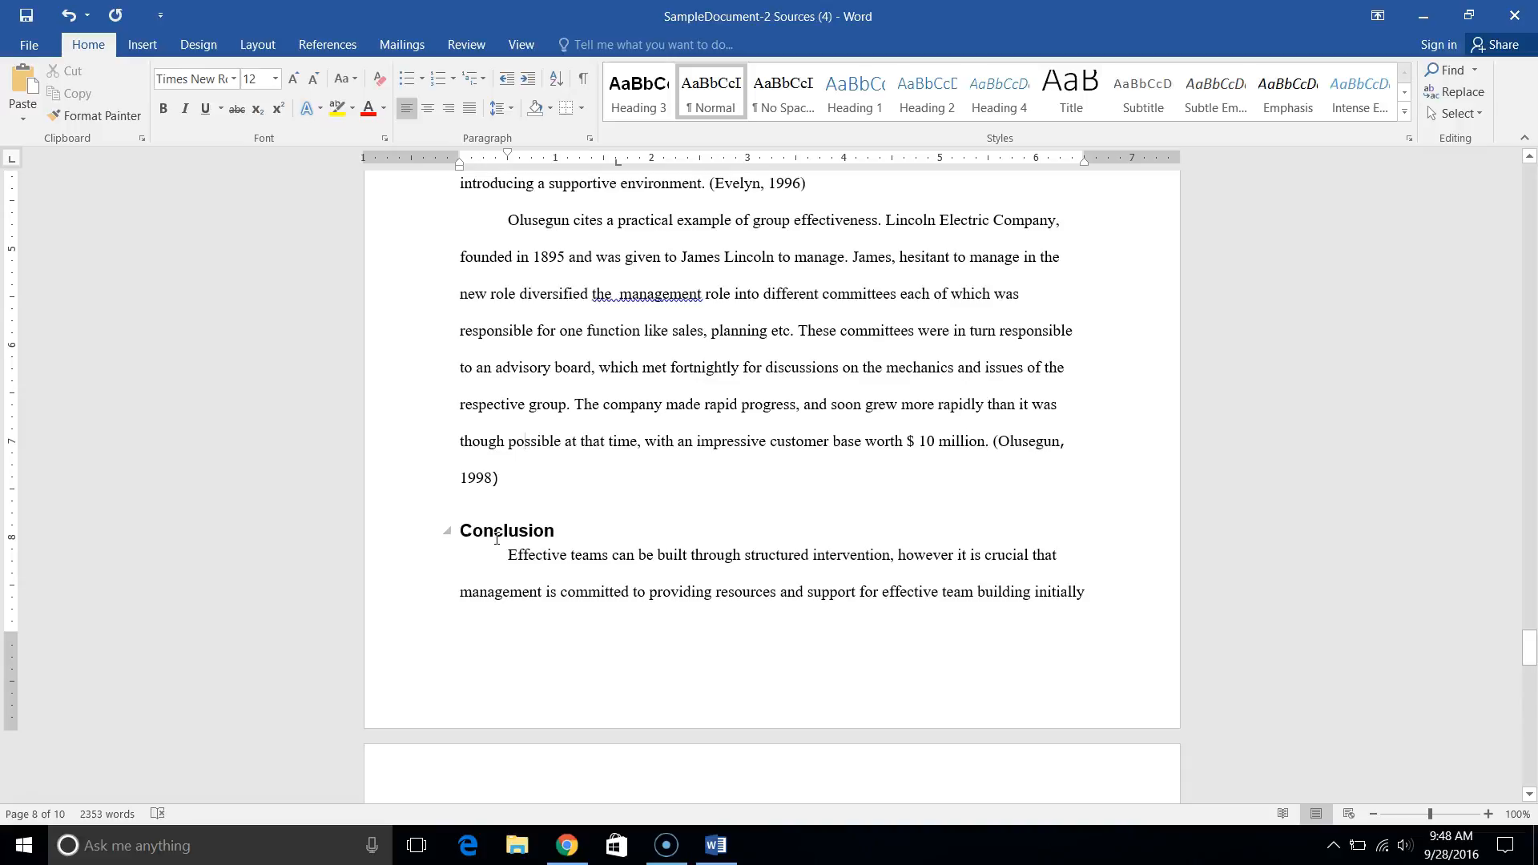
left_click(559, 221)
left_click(625, 108)
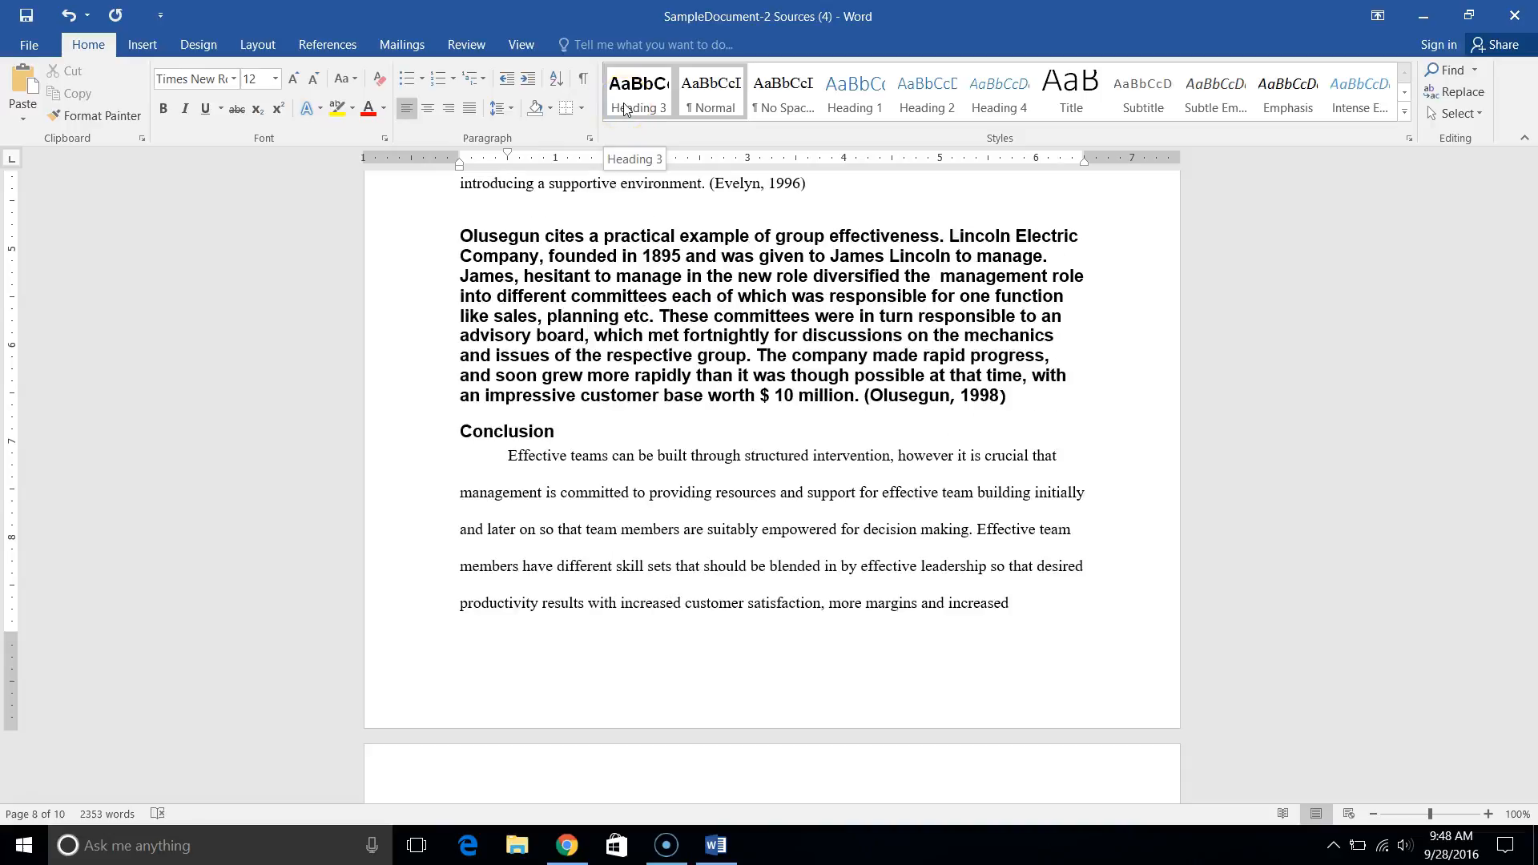
right_click(625, 109)
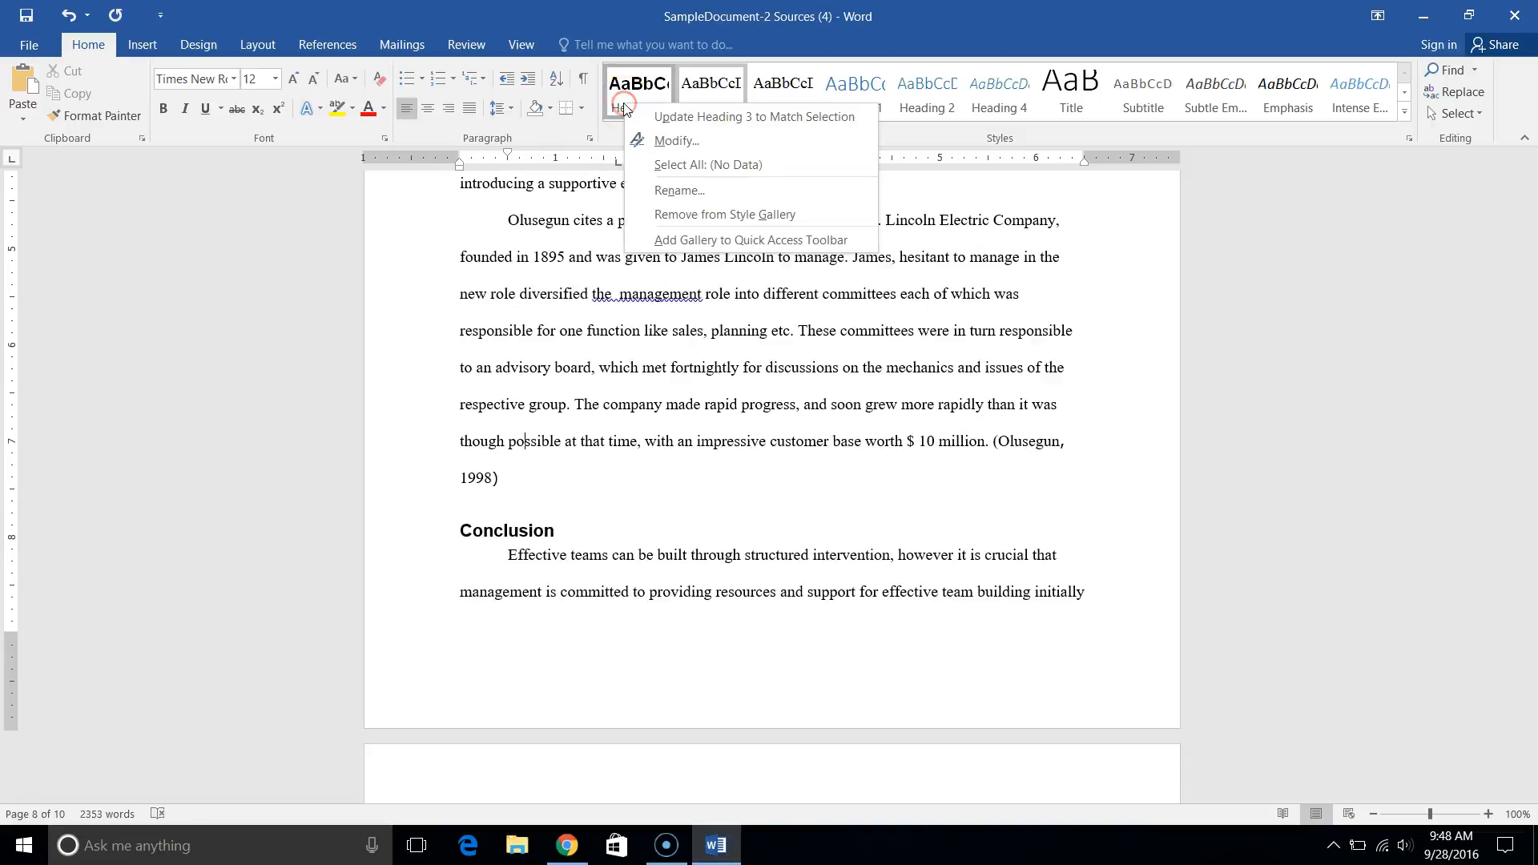
left_click(666, 141)
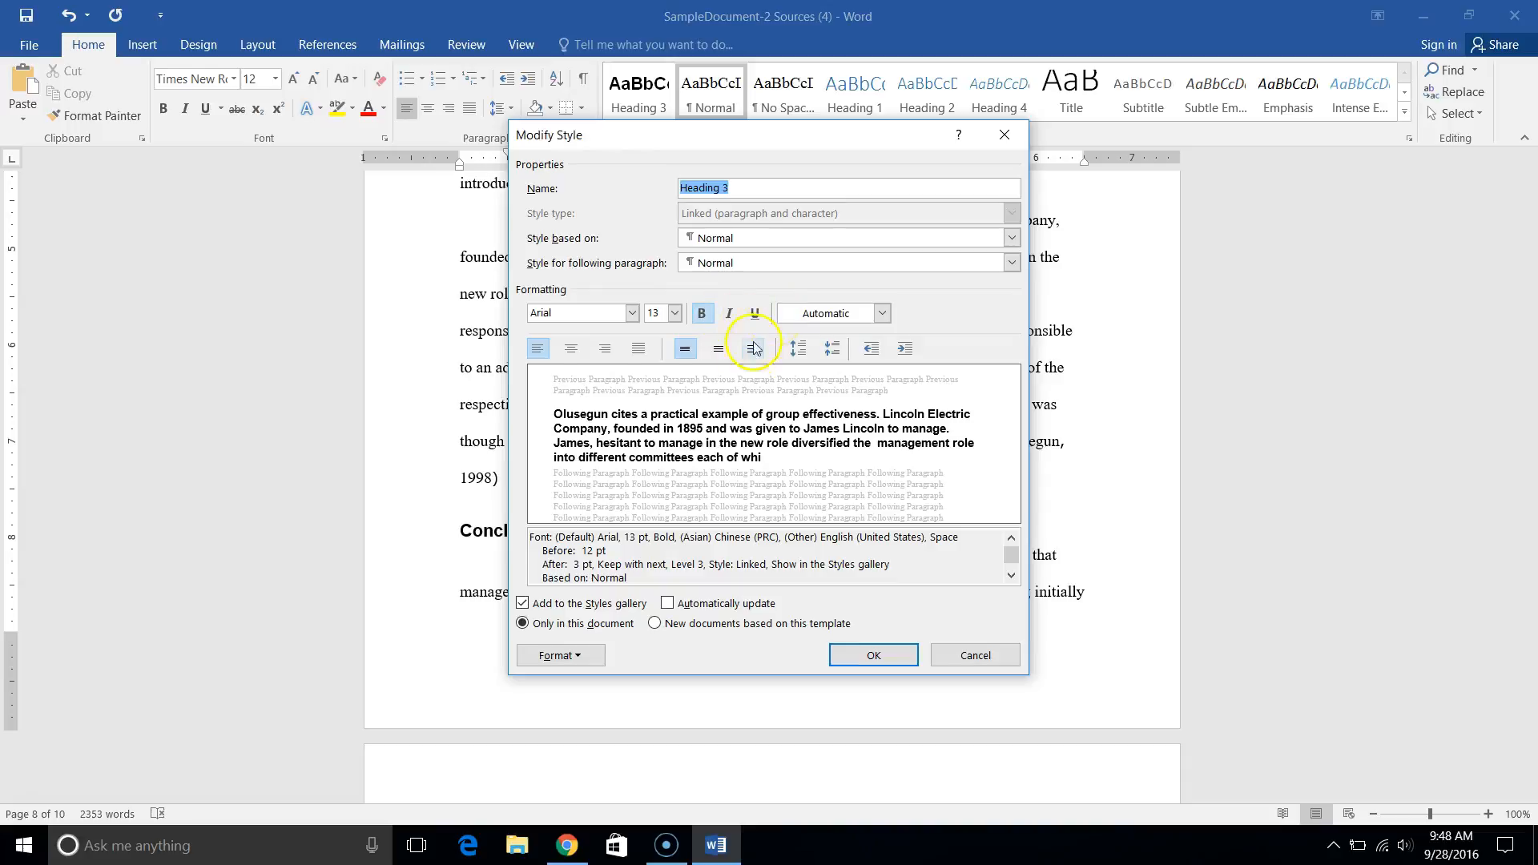
left_click(978, 657)
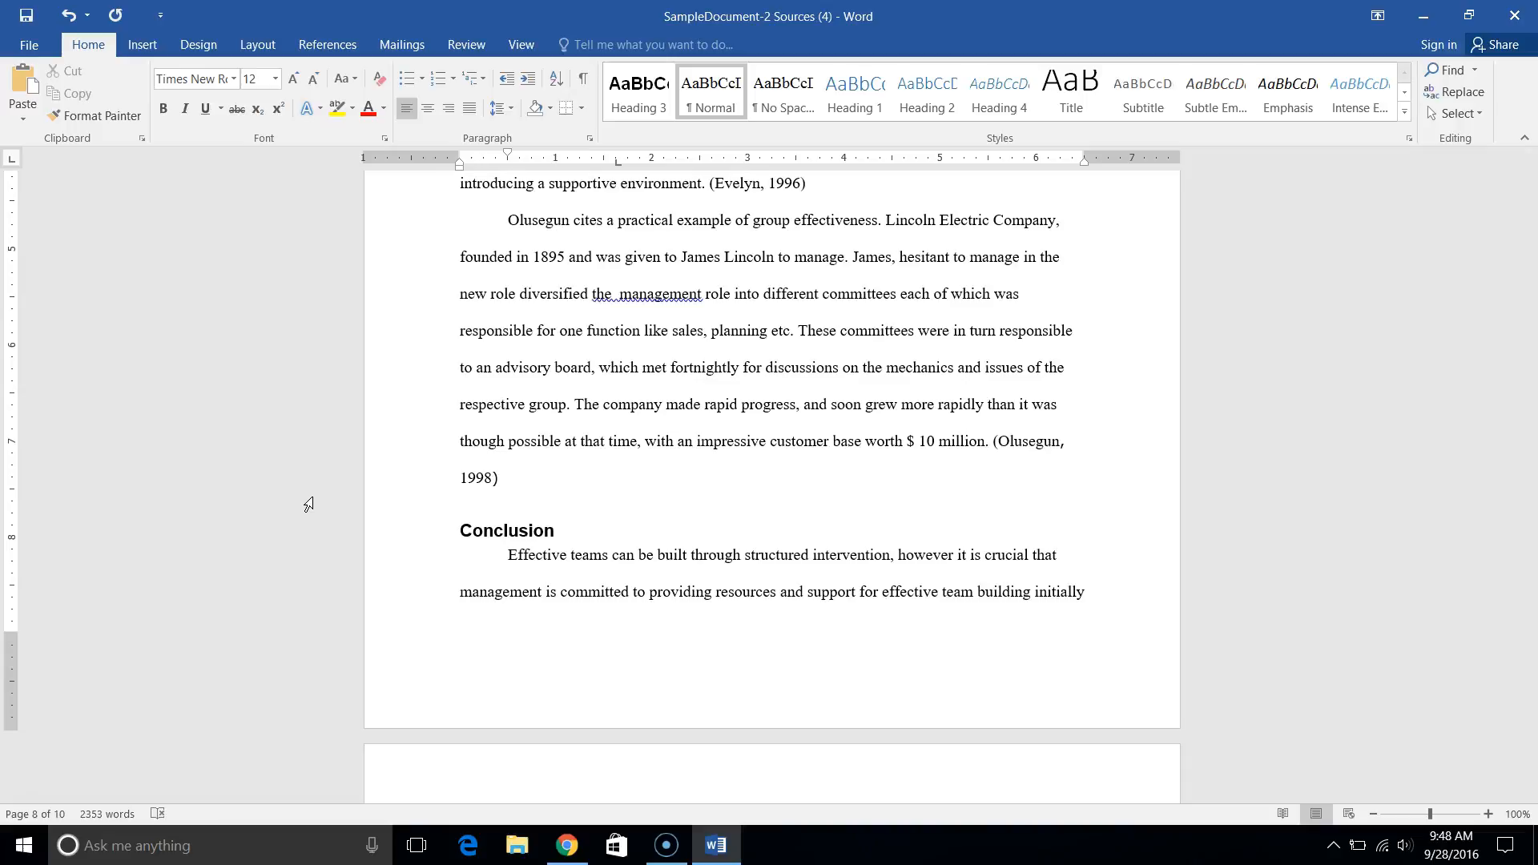
Add centred page numbers in the footer using the bottom-of-page Plain Number 2 design, and return to the body text
left_click(142, 45)
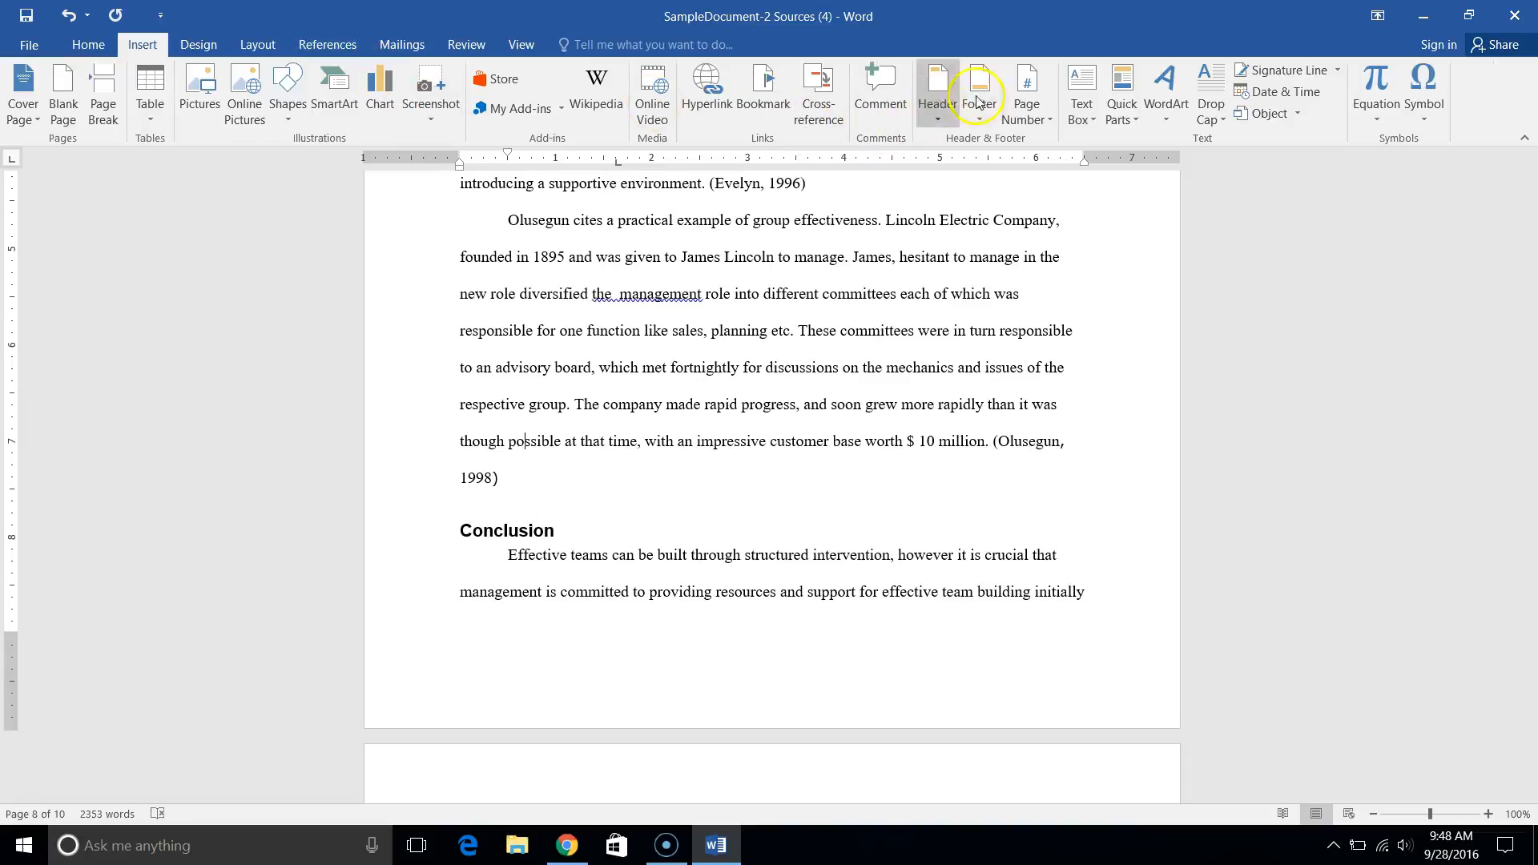
left_click(1033, 105)
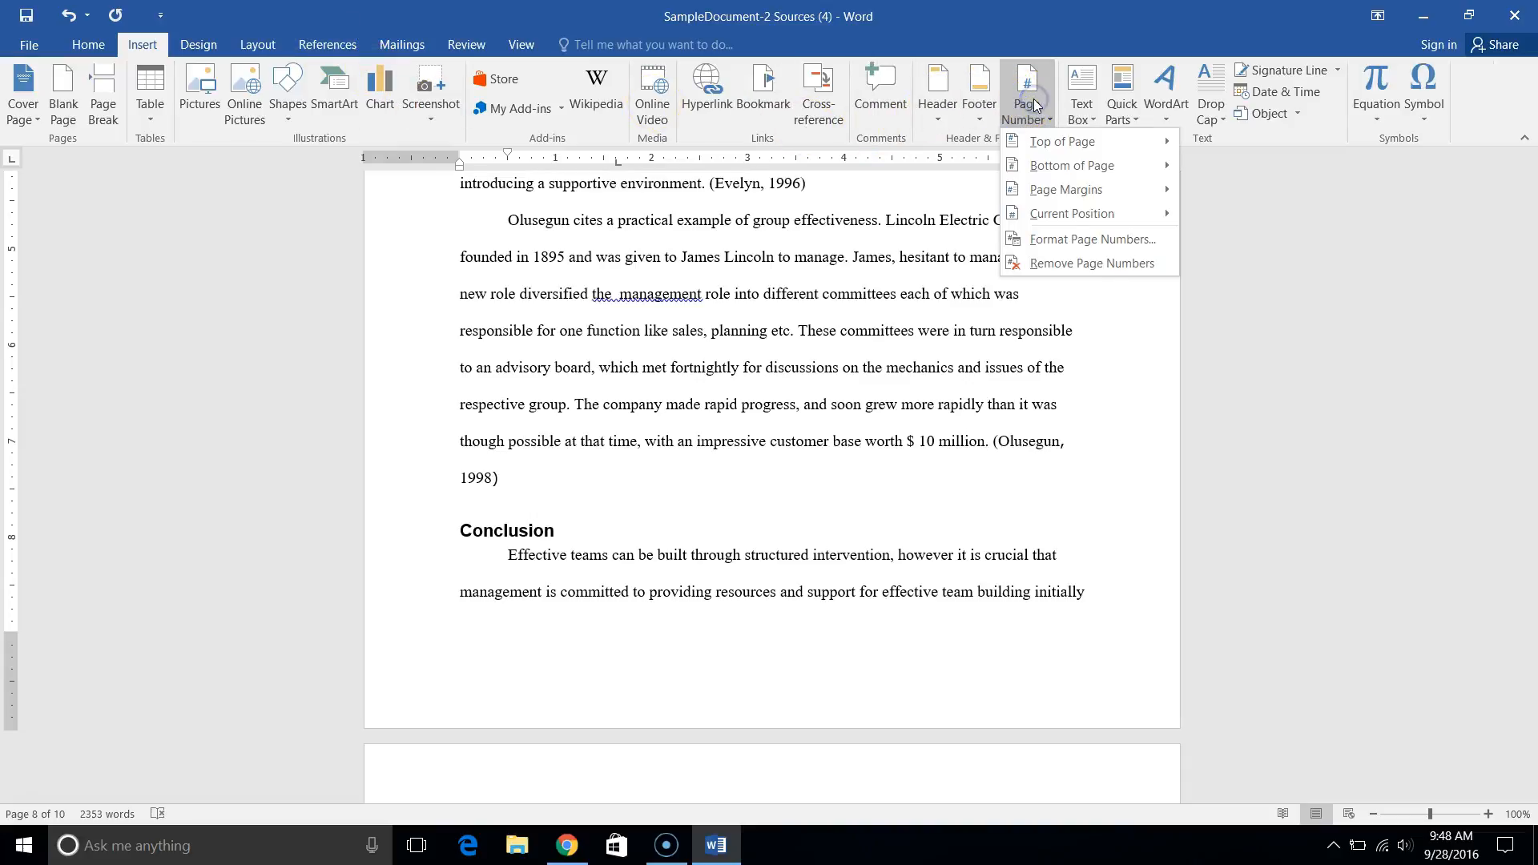
left_click(1060, 166)
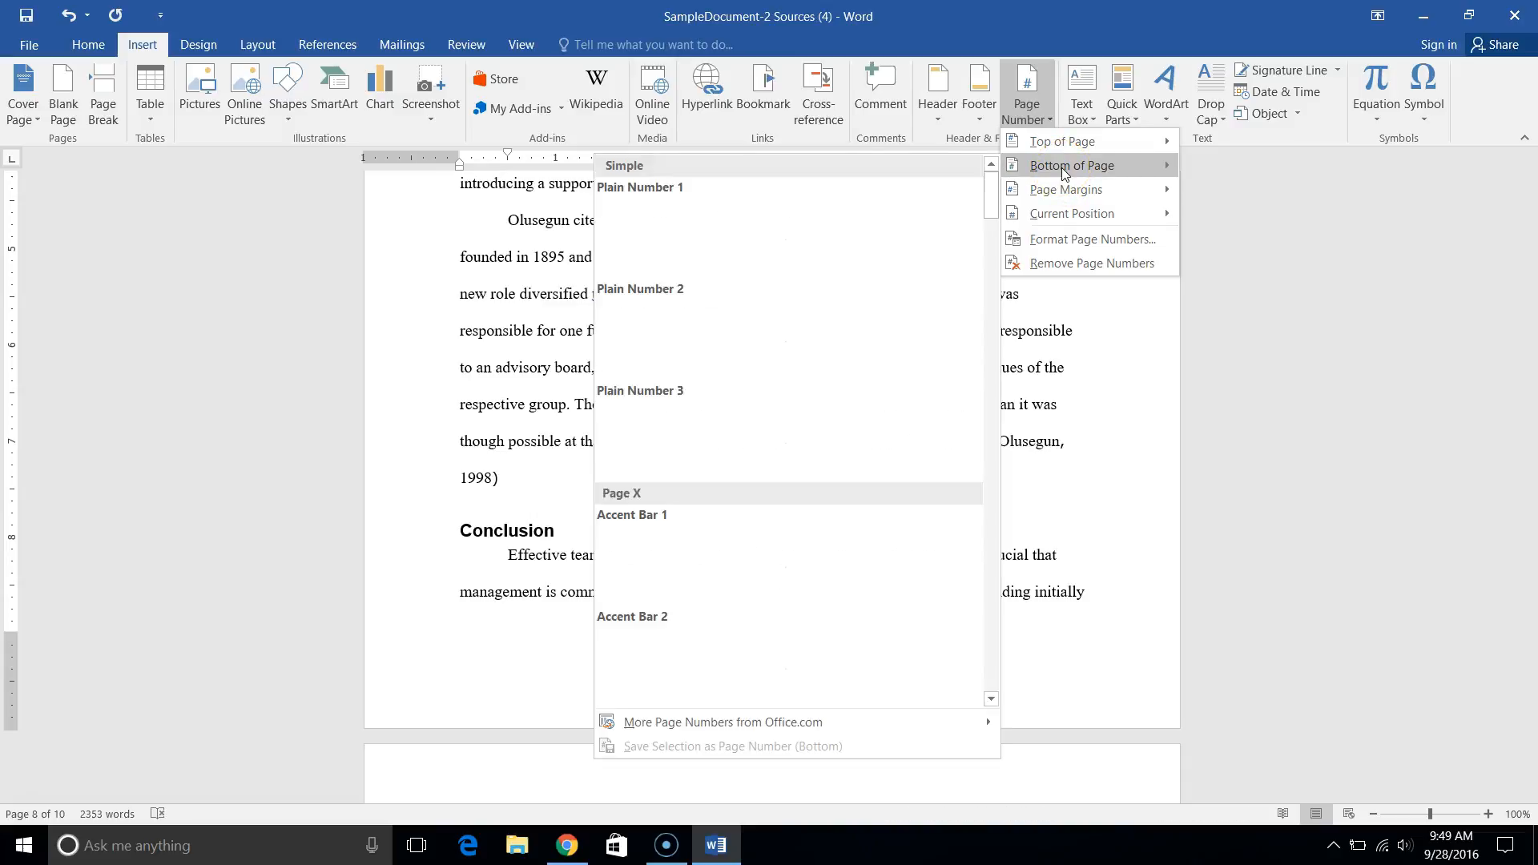
left_click(1057, 172)
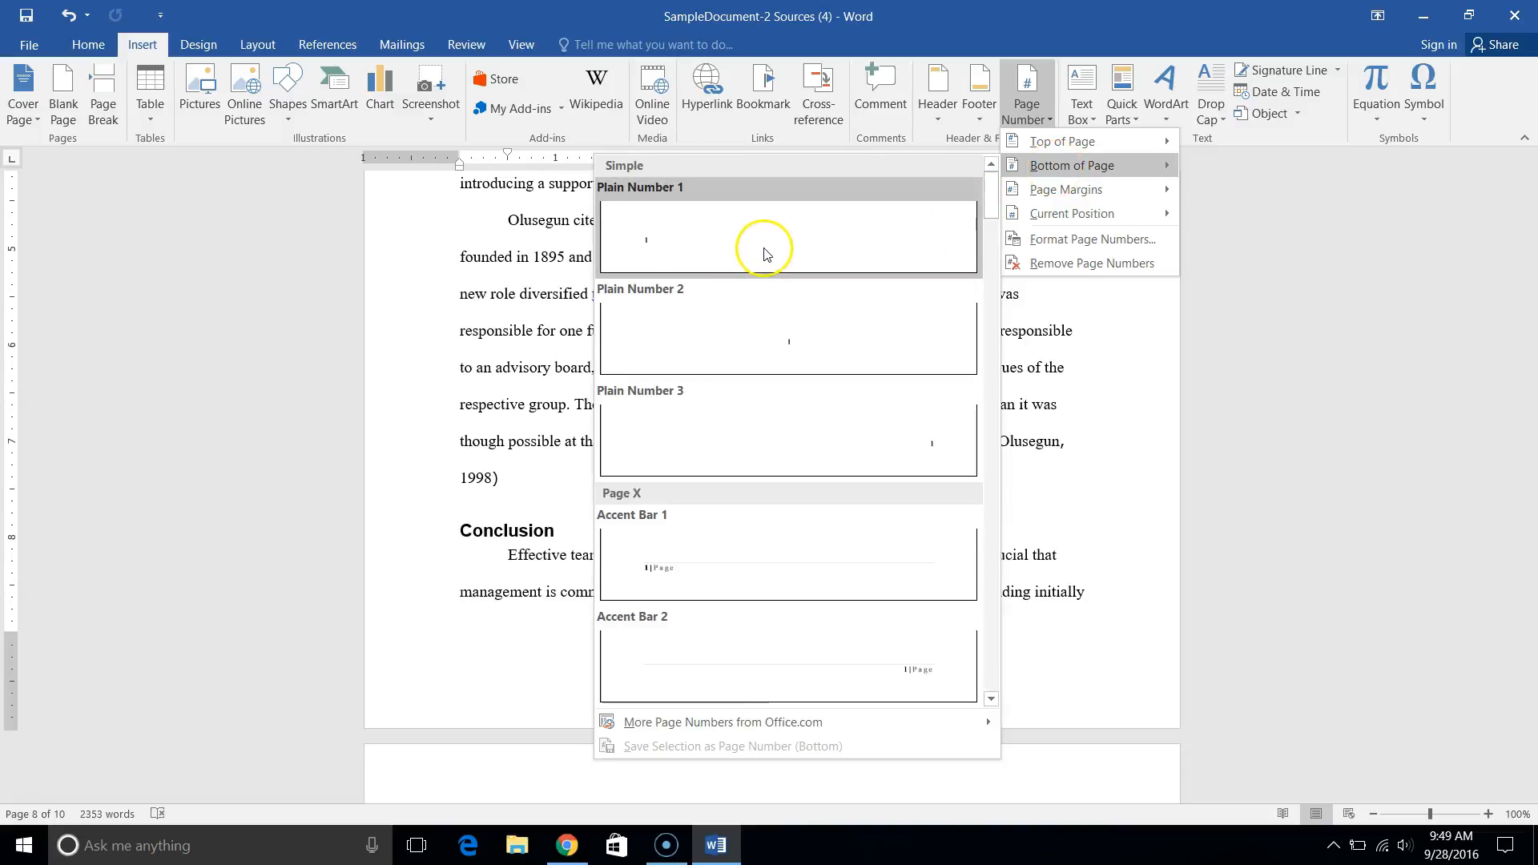
left_click(791, 353)
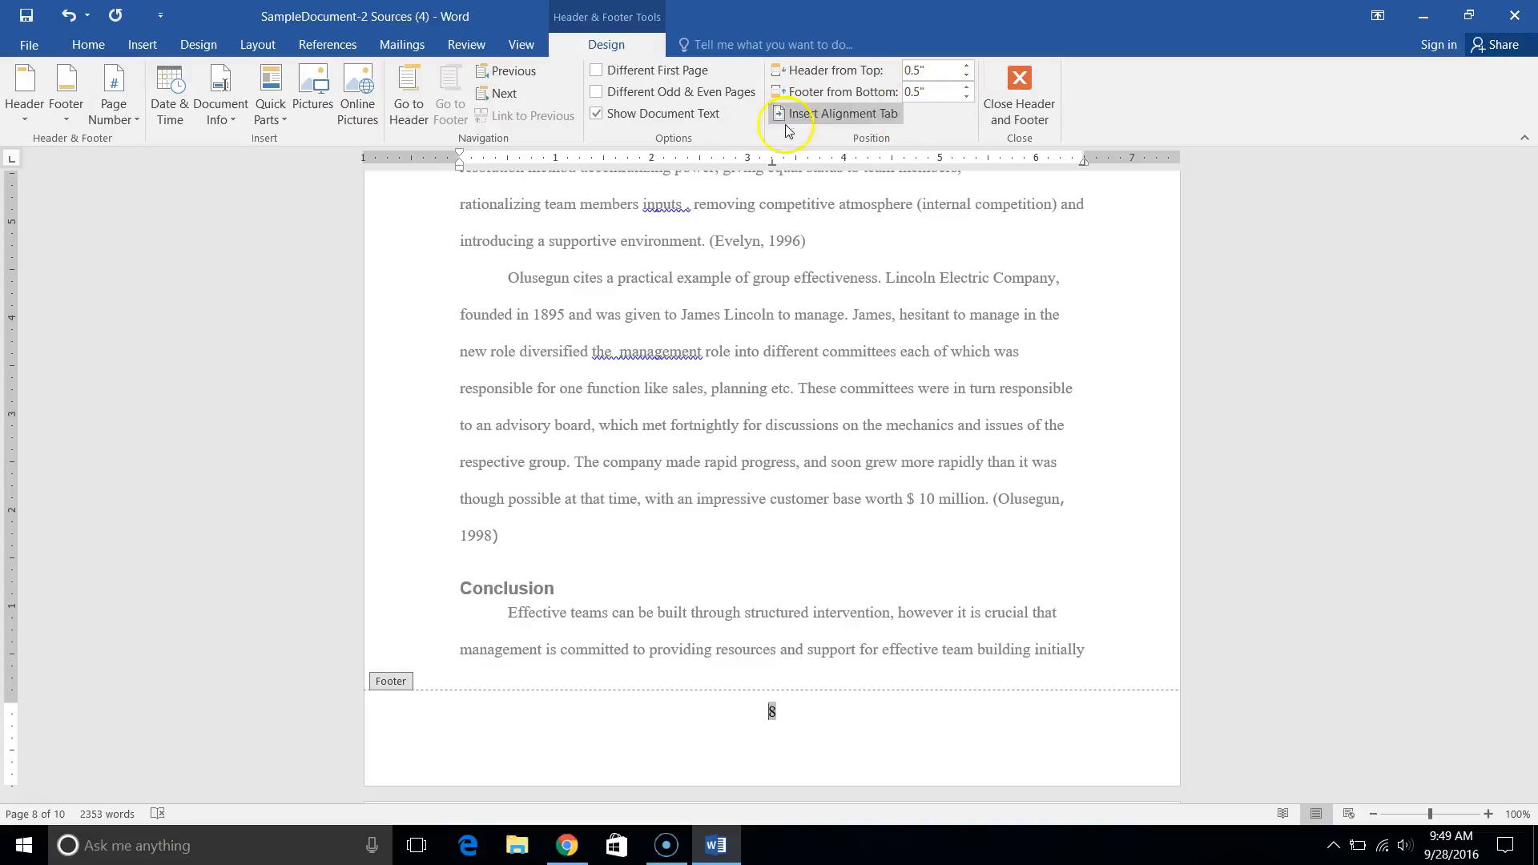
left_click(595, 72)
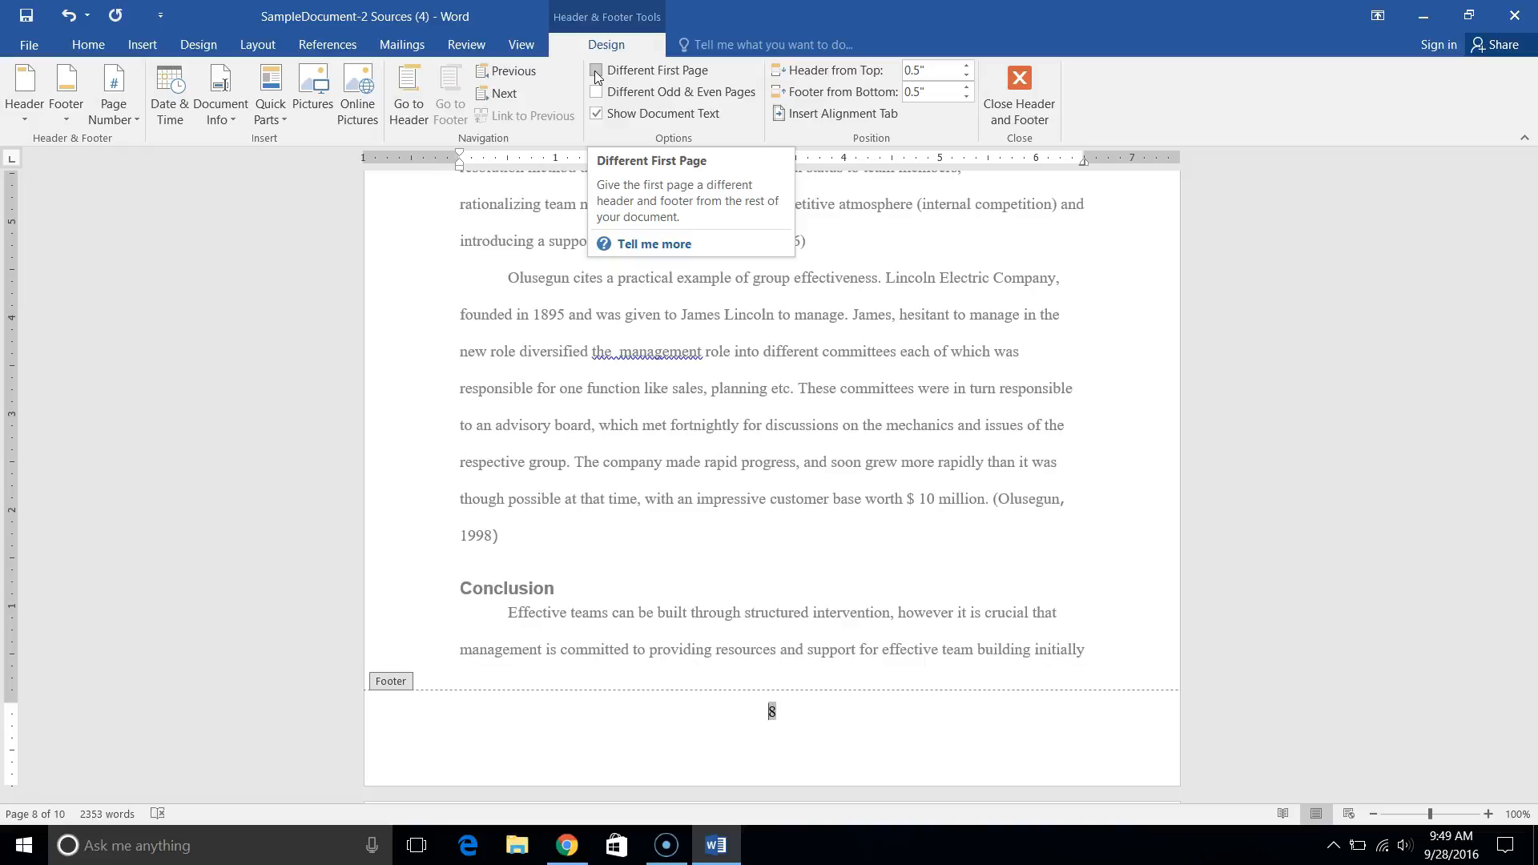
left_click(41, 115)
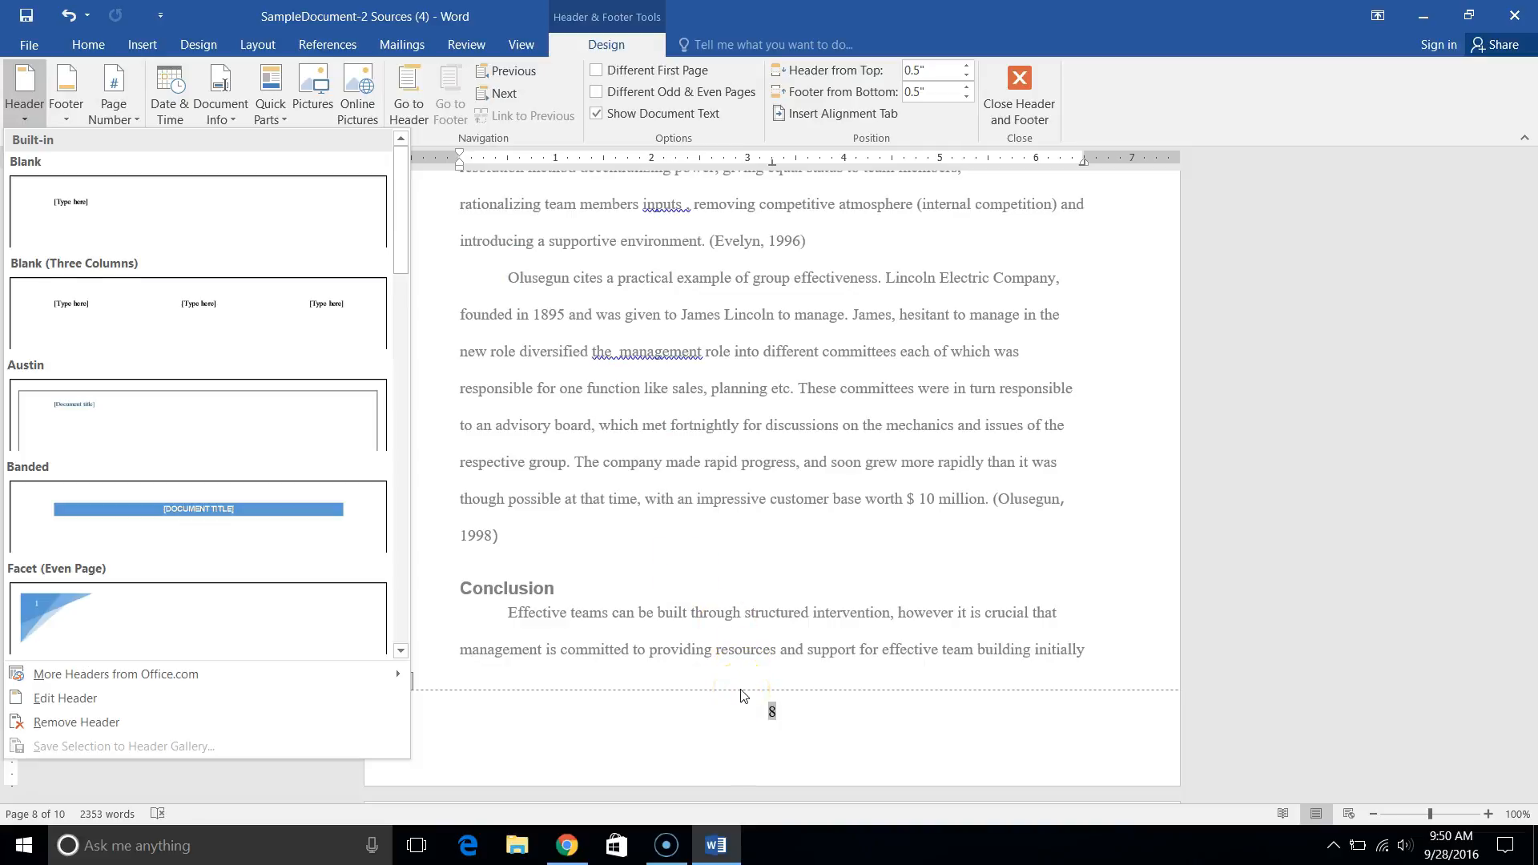
left_click(1018, 91)
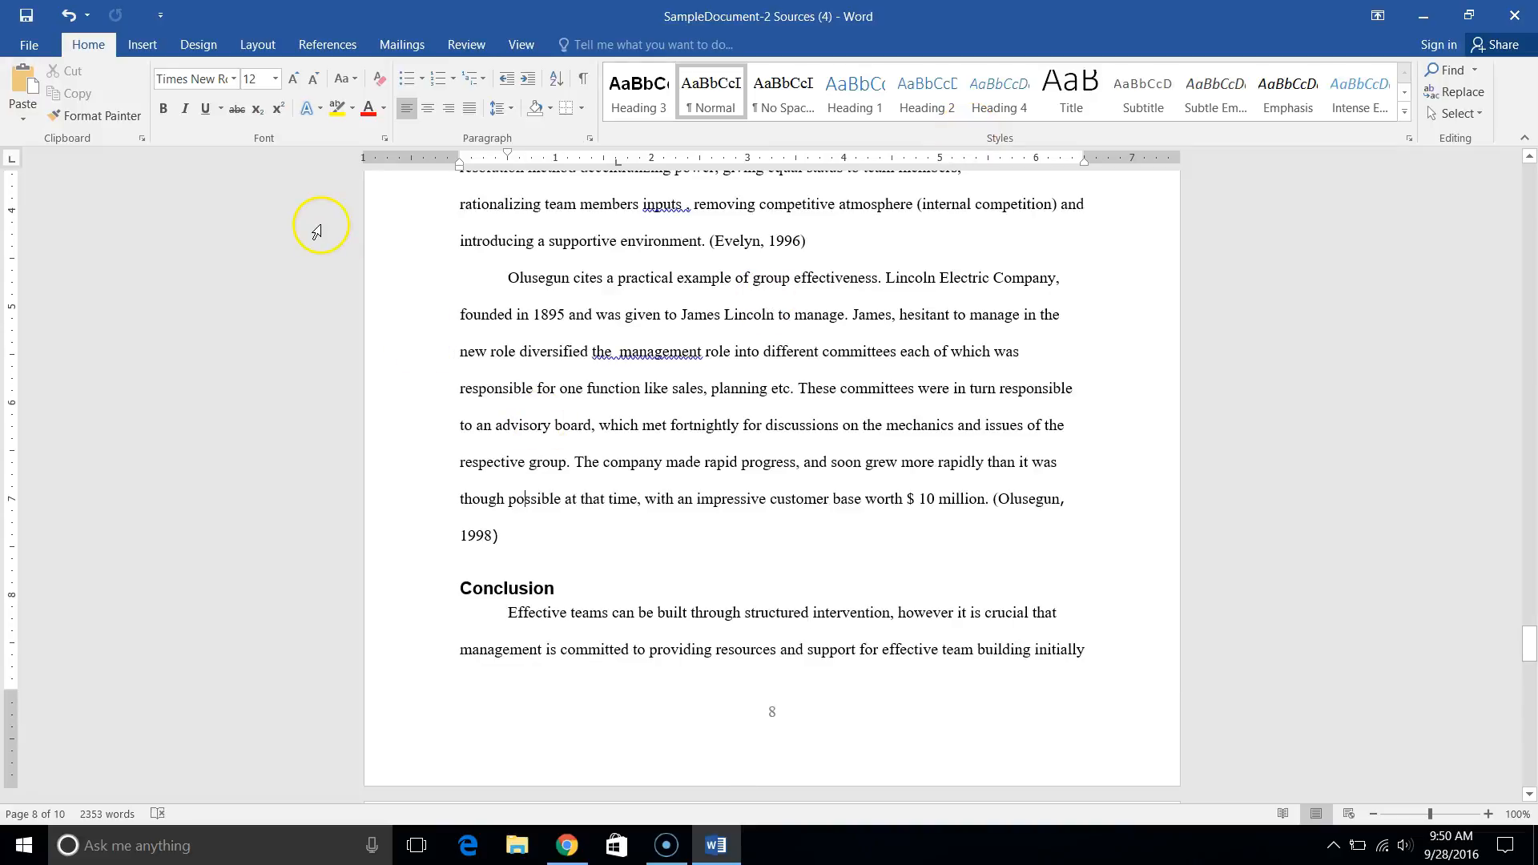
Reopen the footer to examine the page number's font formatting, and return to the body text
left_click(135, 51)
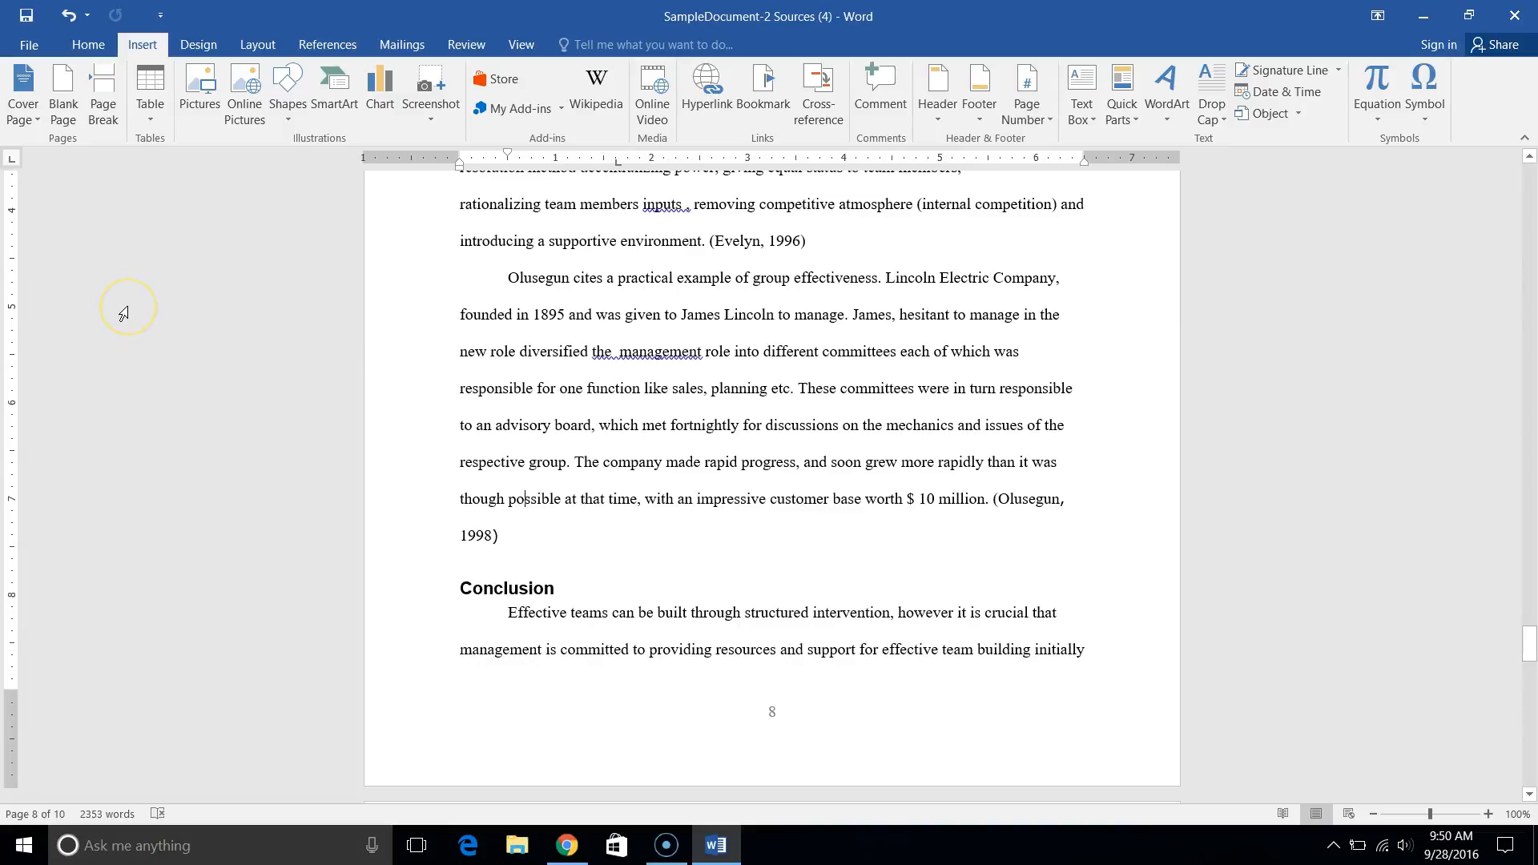
left_click(771, 713)
double_click(771, 713)
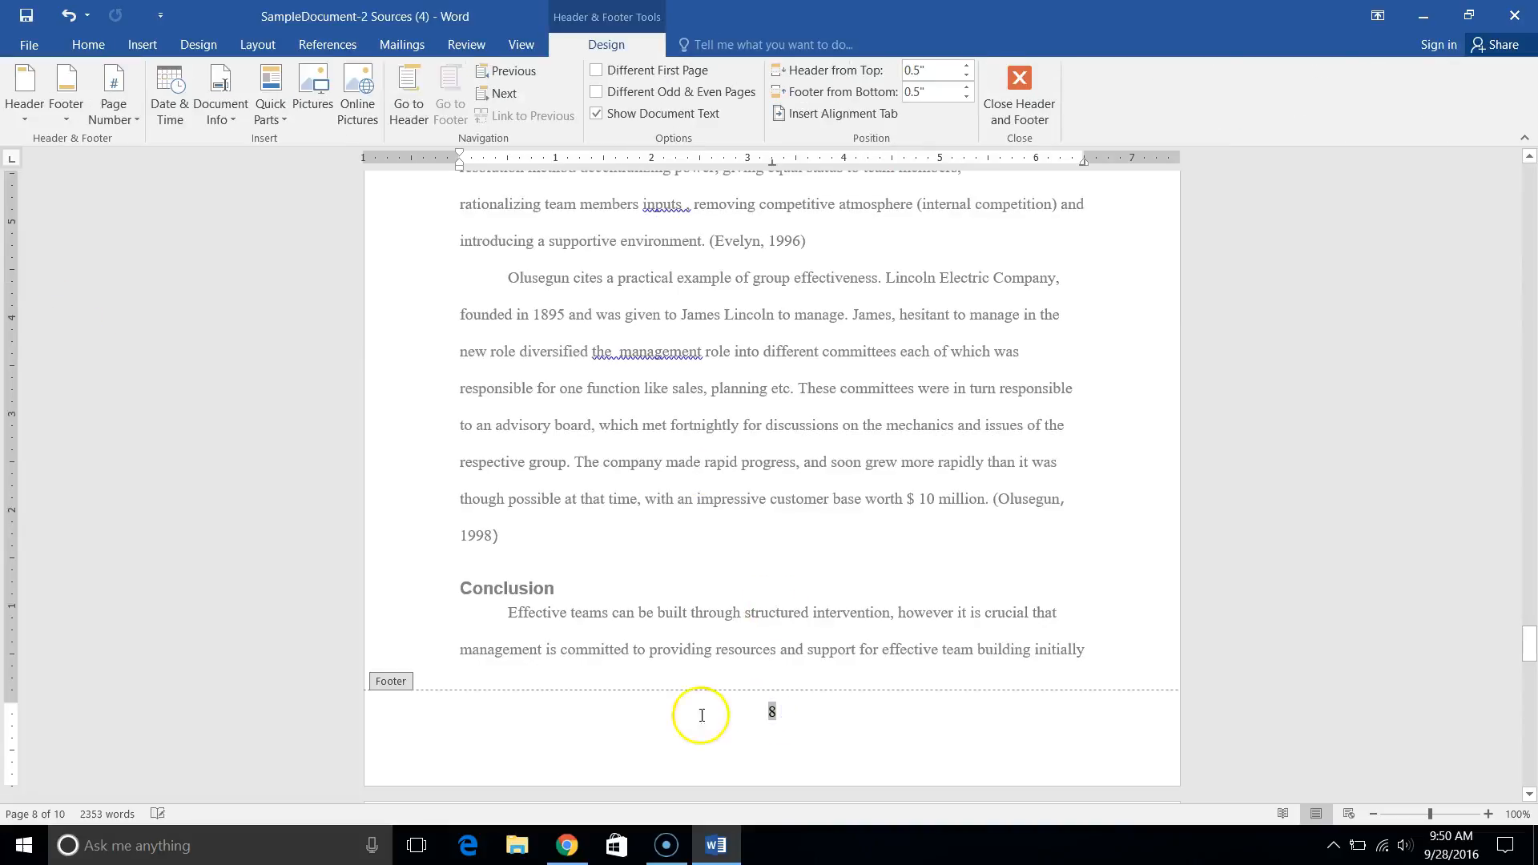
left_click(85, 45)
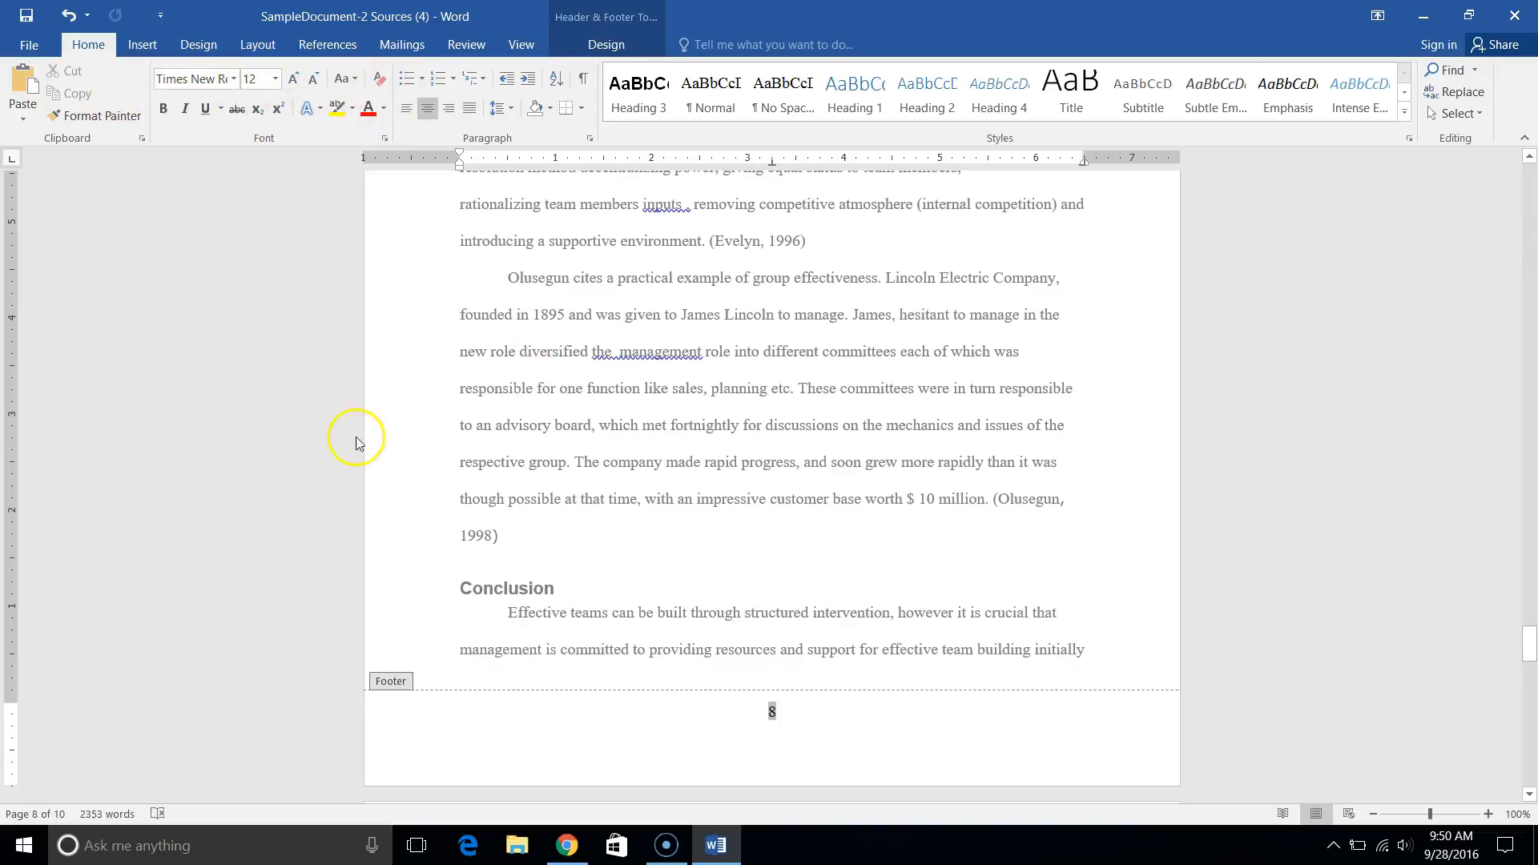
double_click(840, 513)
Try to insert an Automatic Table 1 table of contents at the current cursor position
scroll(840, 512, "up", 3)
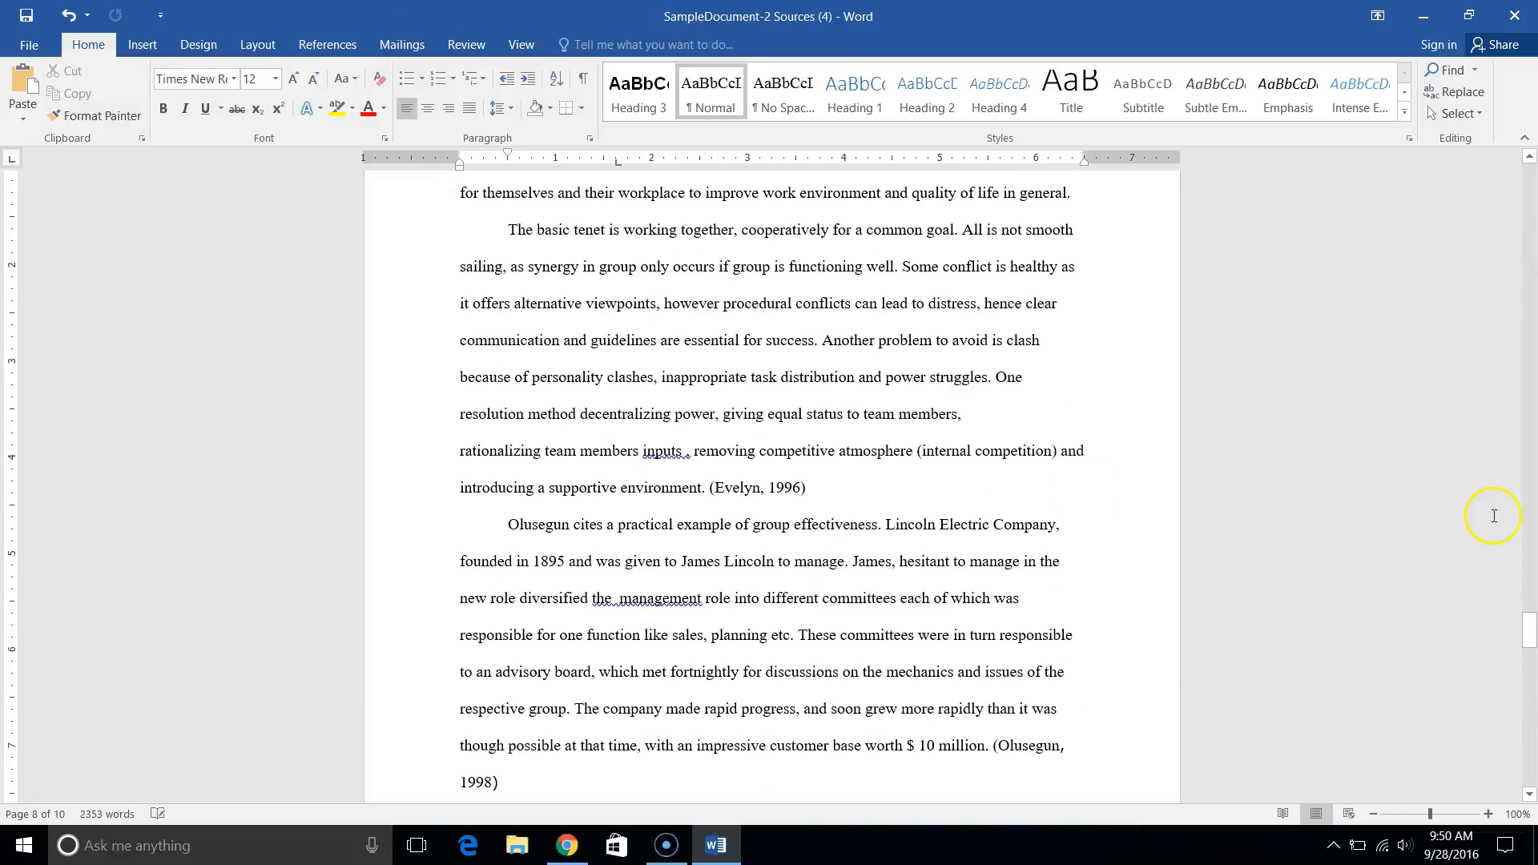
left_click_drag(1529, 621, 1525, 146)
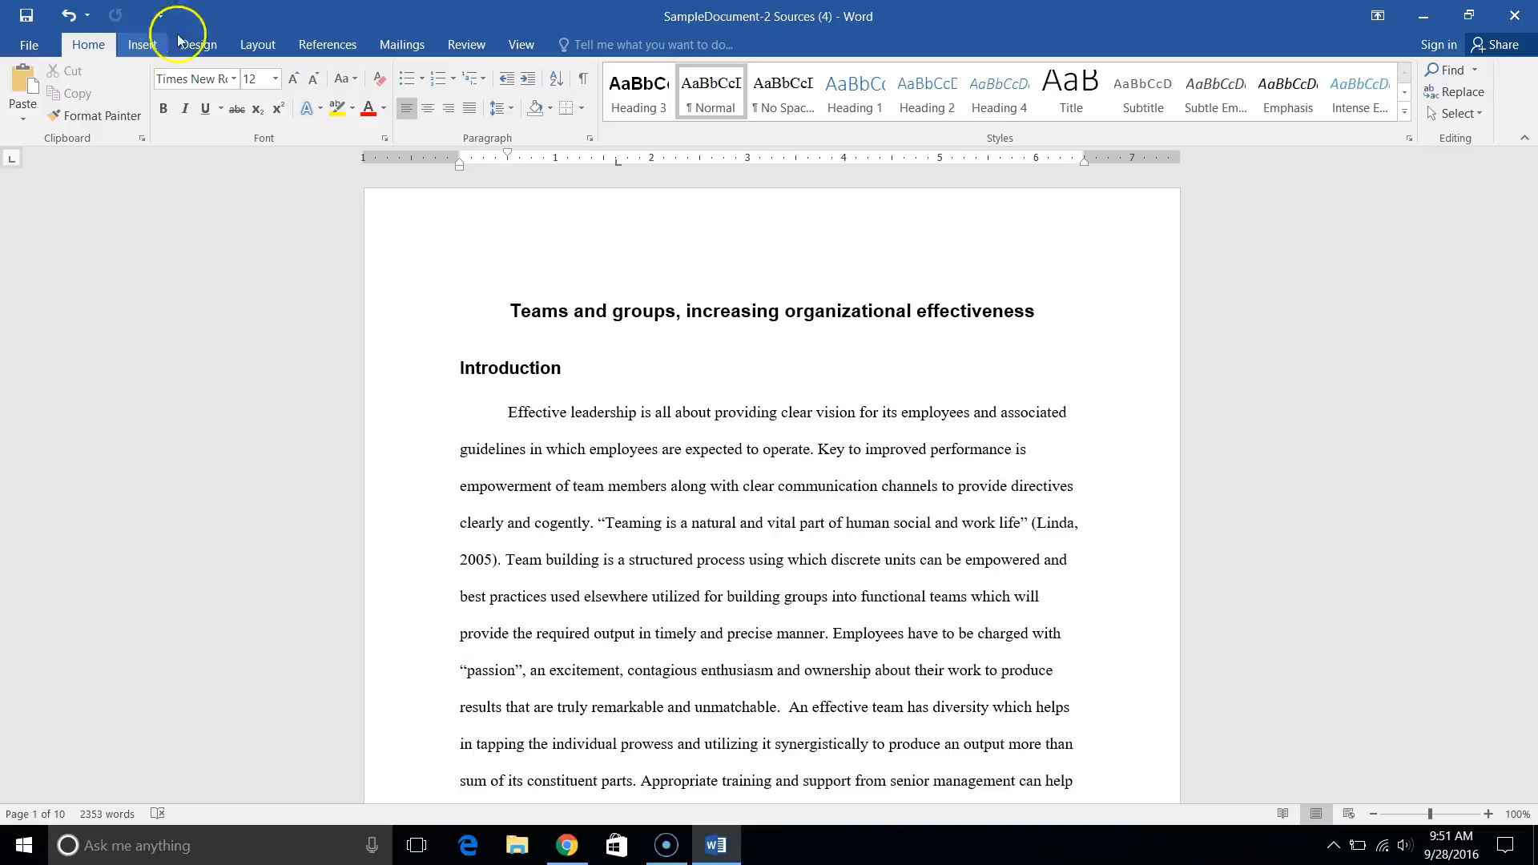
left_click(333, 47)
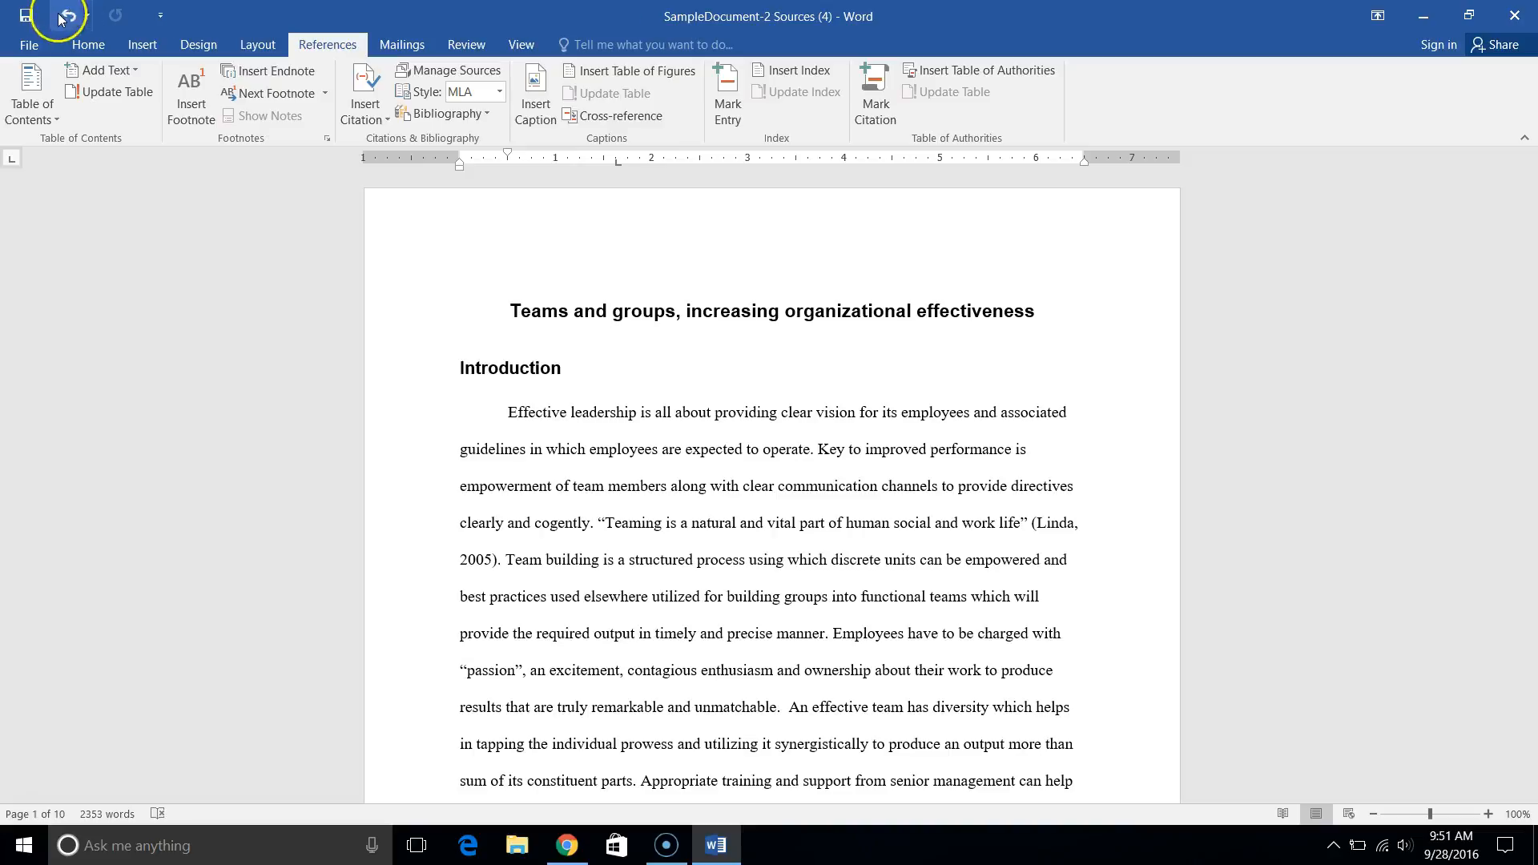
left_click(44, 118)
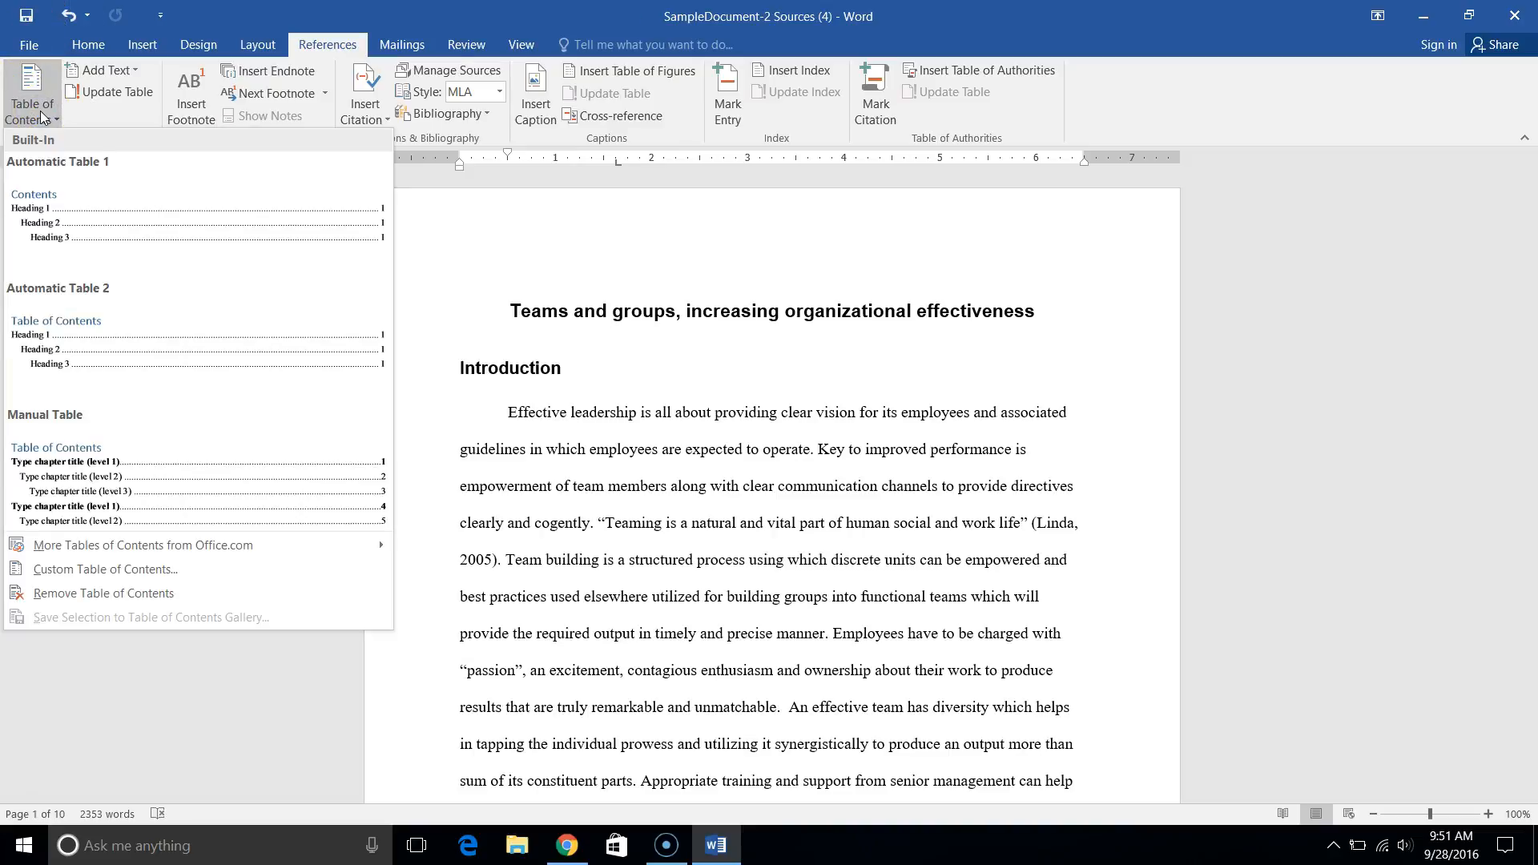
left_click(137, 190)
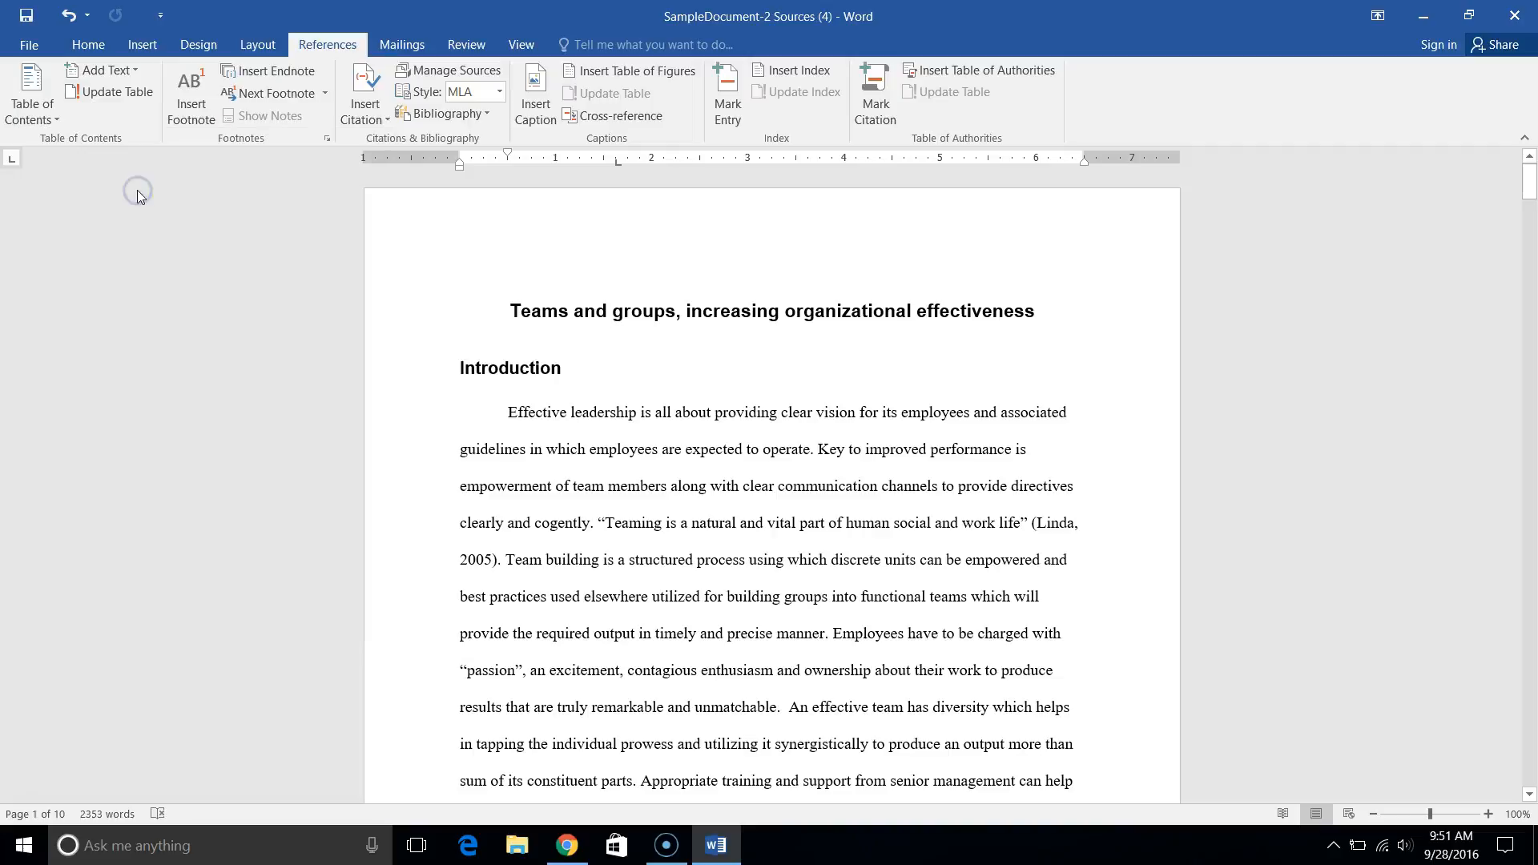
left_click(801, 340)
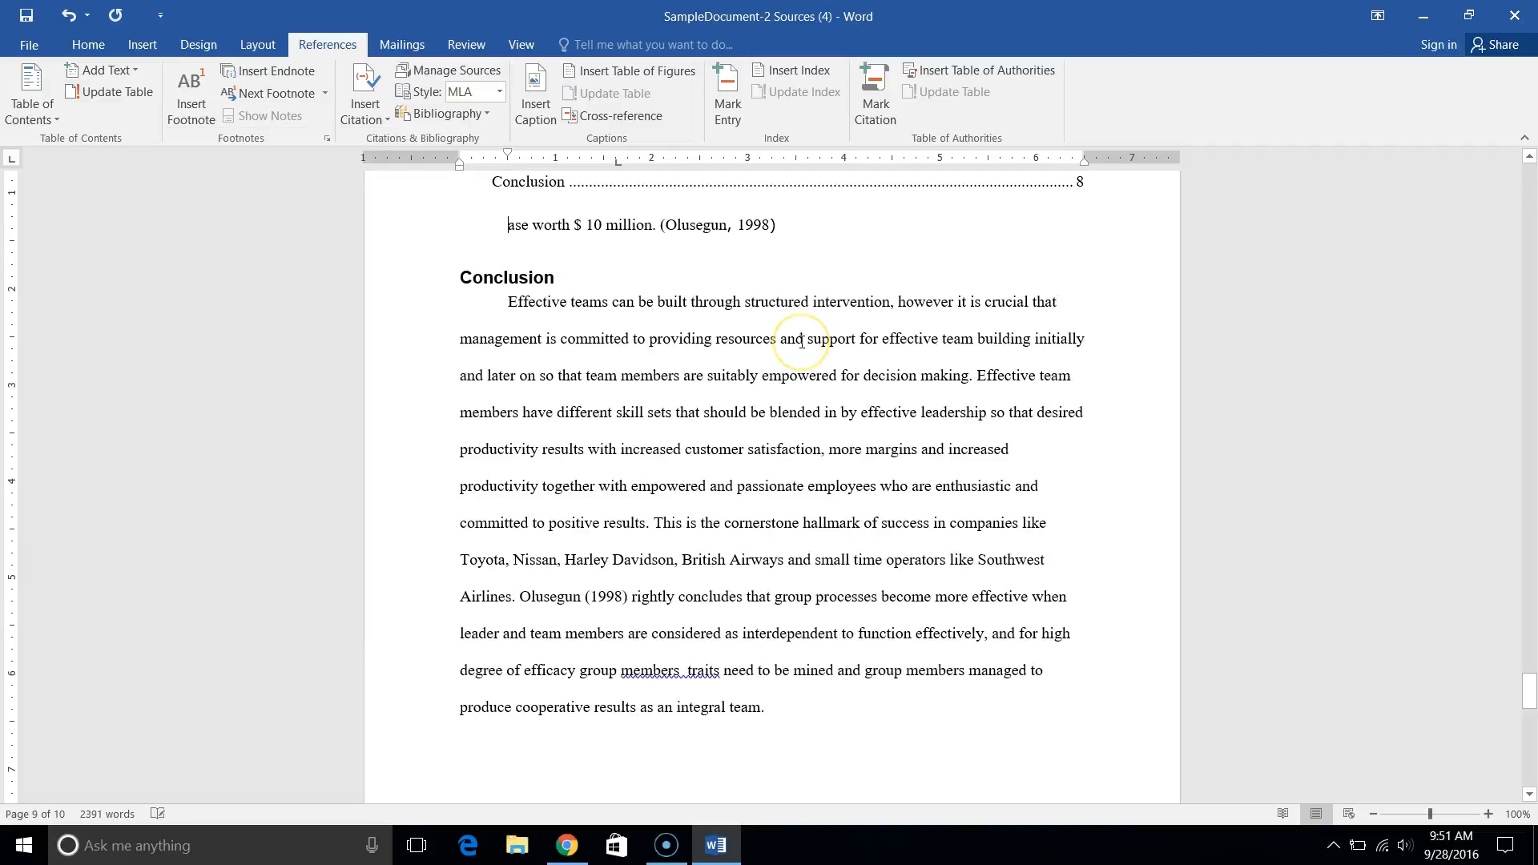
scroll(802, 342, "up", 10)
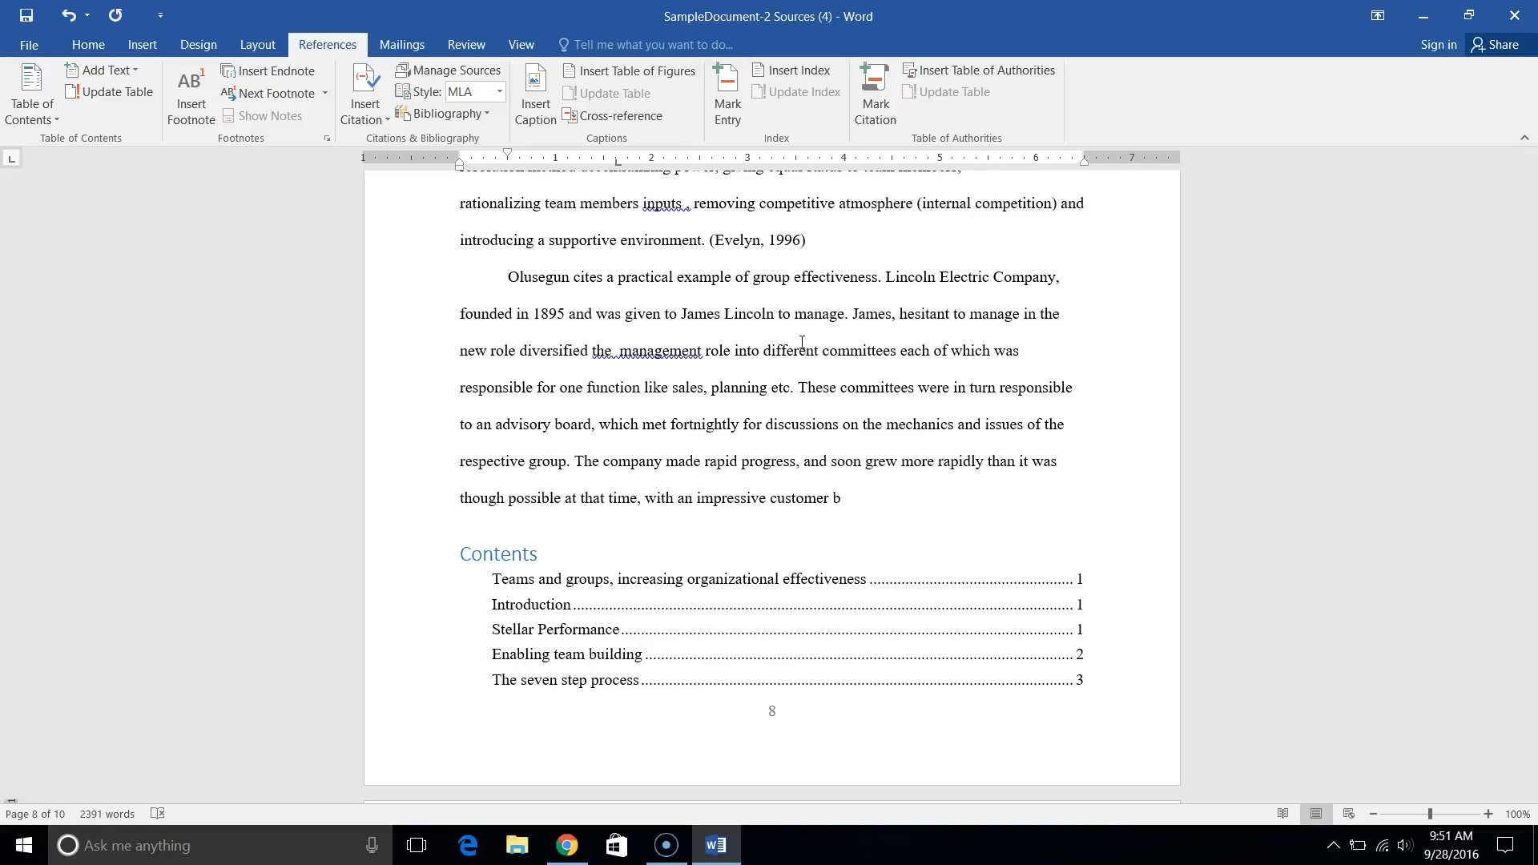
Check where the table of contents was placed in the text and undo its insertion
scroll(802, 342, "down", 1)
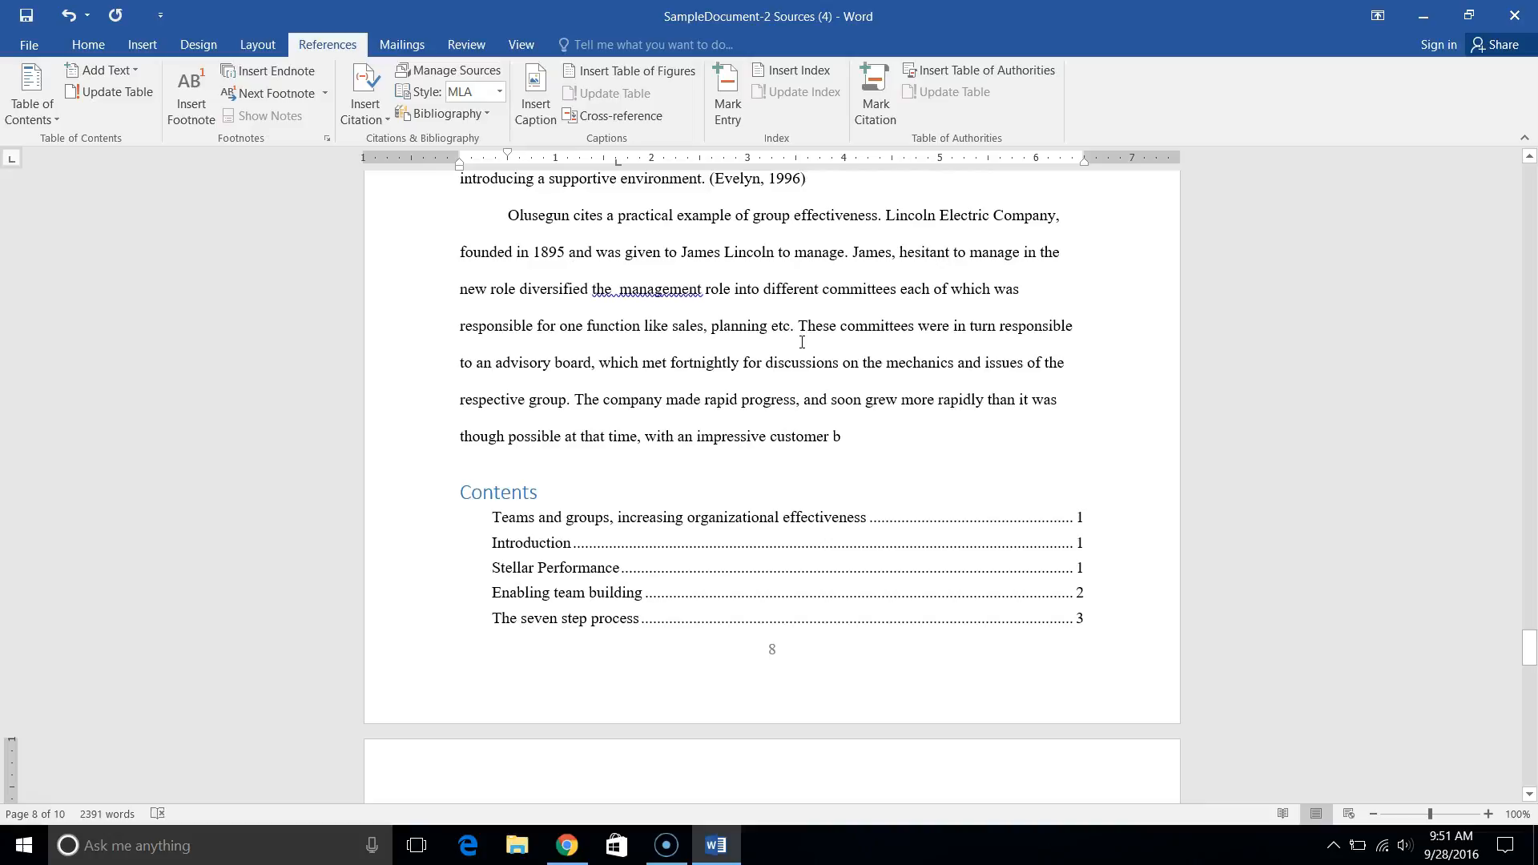
scroll(802, 342, "up", 3)
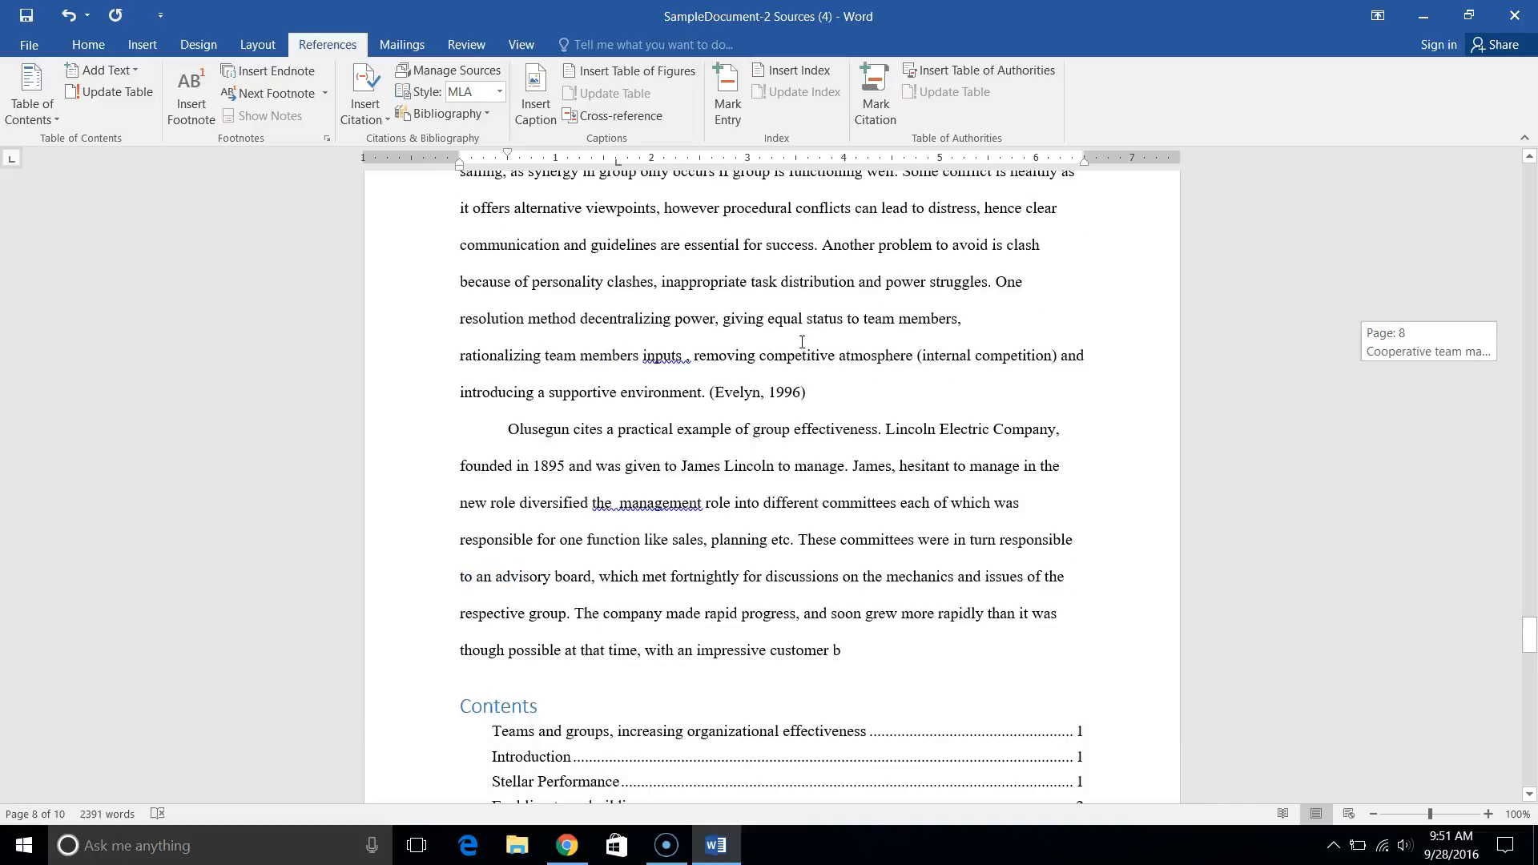
scroll(802, 342, "down", 12)
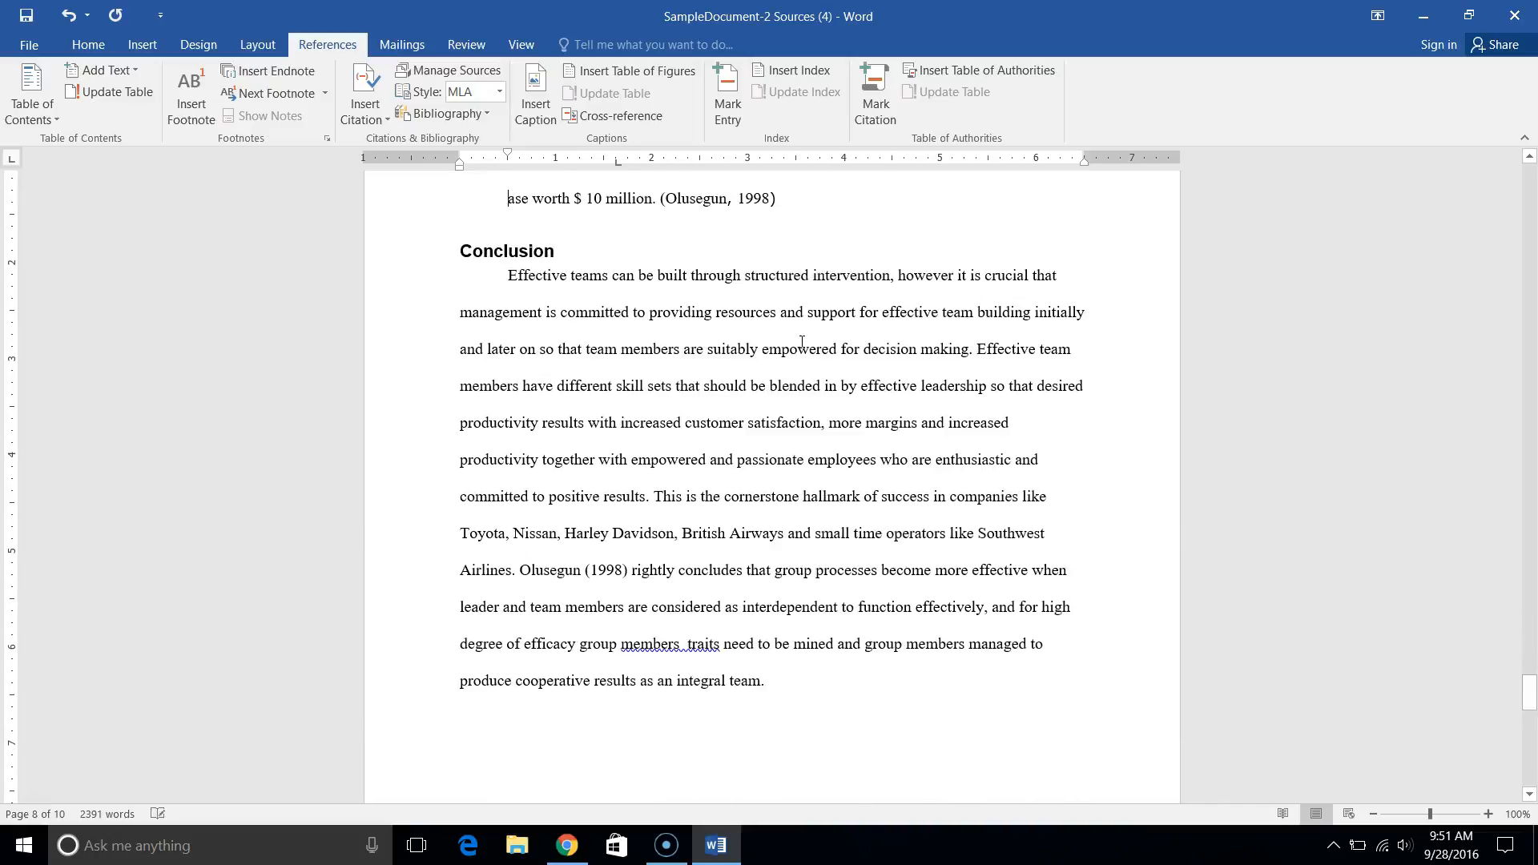
scroll(802, 344, "up", 7)
scroll(802, 345, "up", 1)
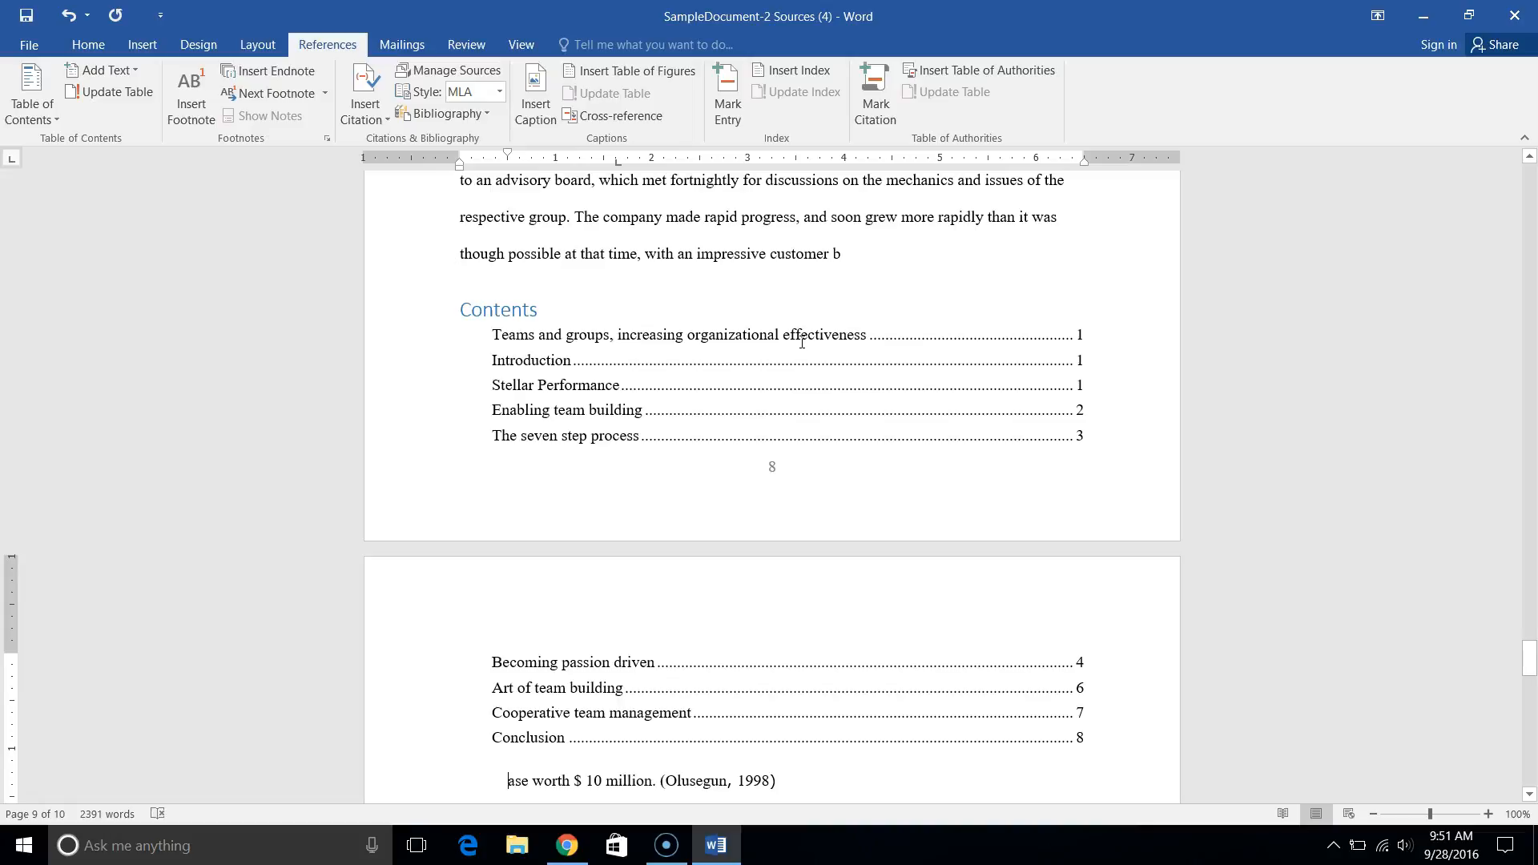
key("ctrl+z")
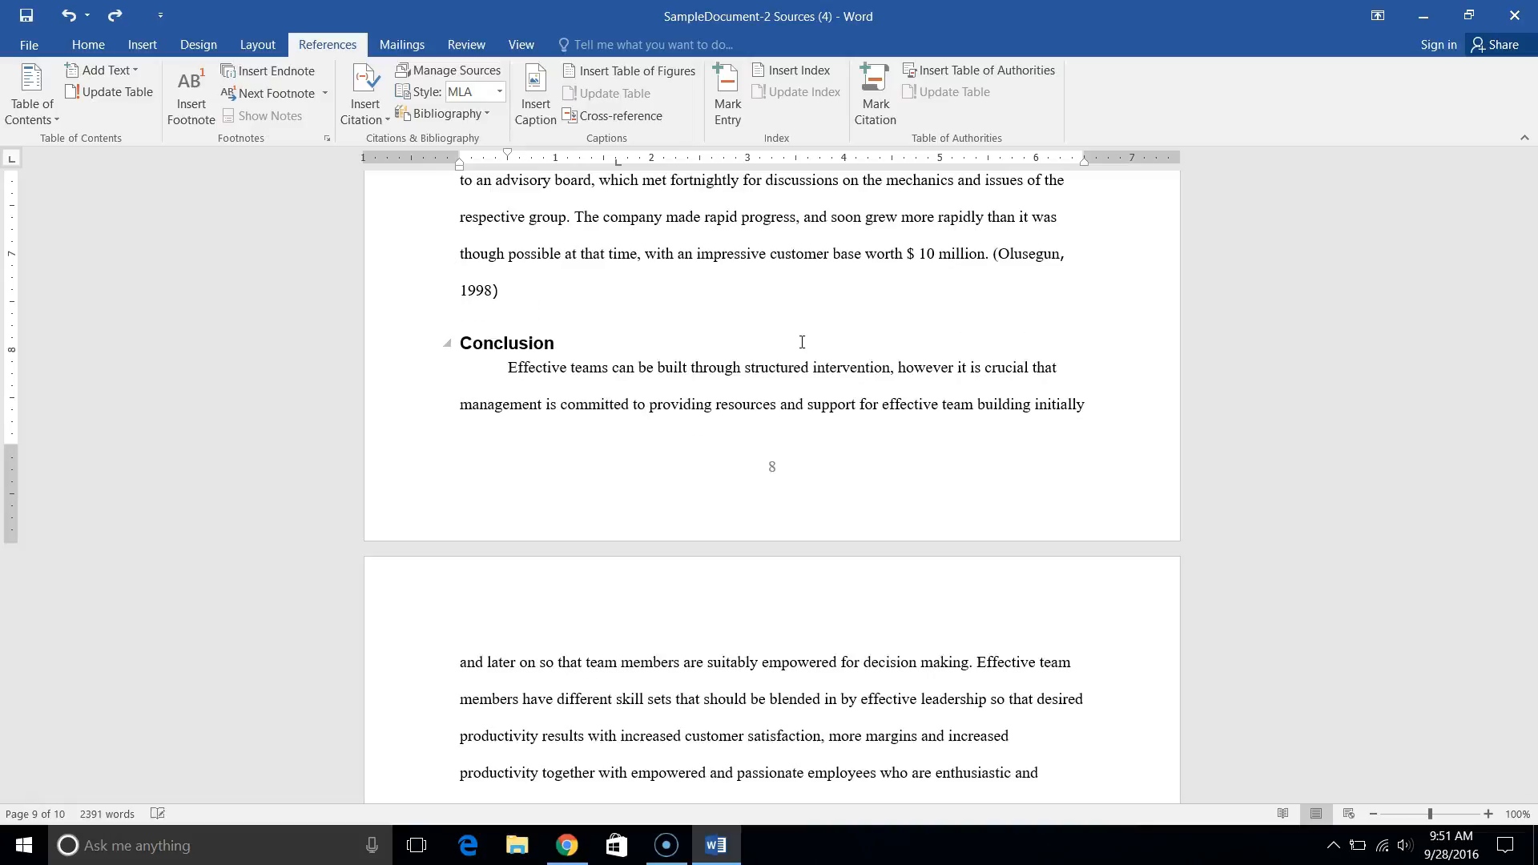
Insert an Automatic Table 1 table of contents at the document's beginning, before the main title
left_click_drag(1531, 672, 1530, 218)
left_click_drag(1531, 192, 1530, 182)
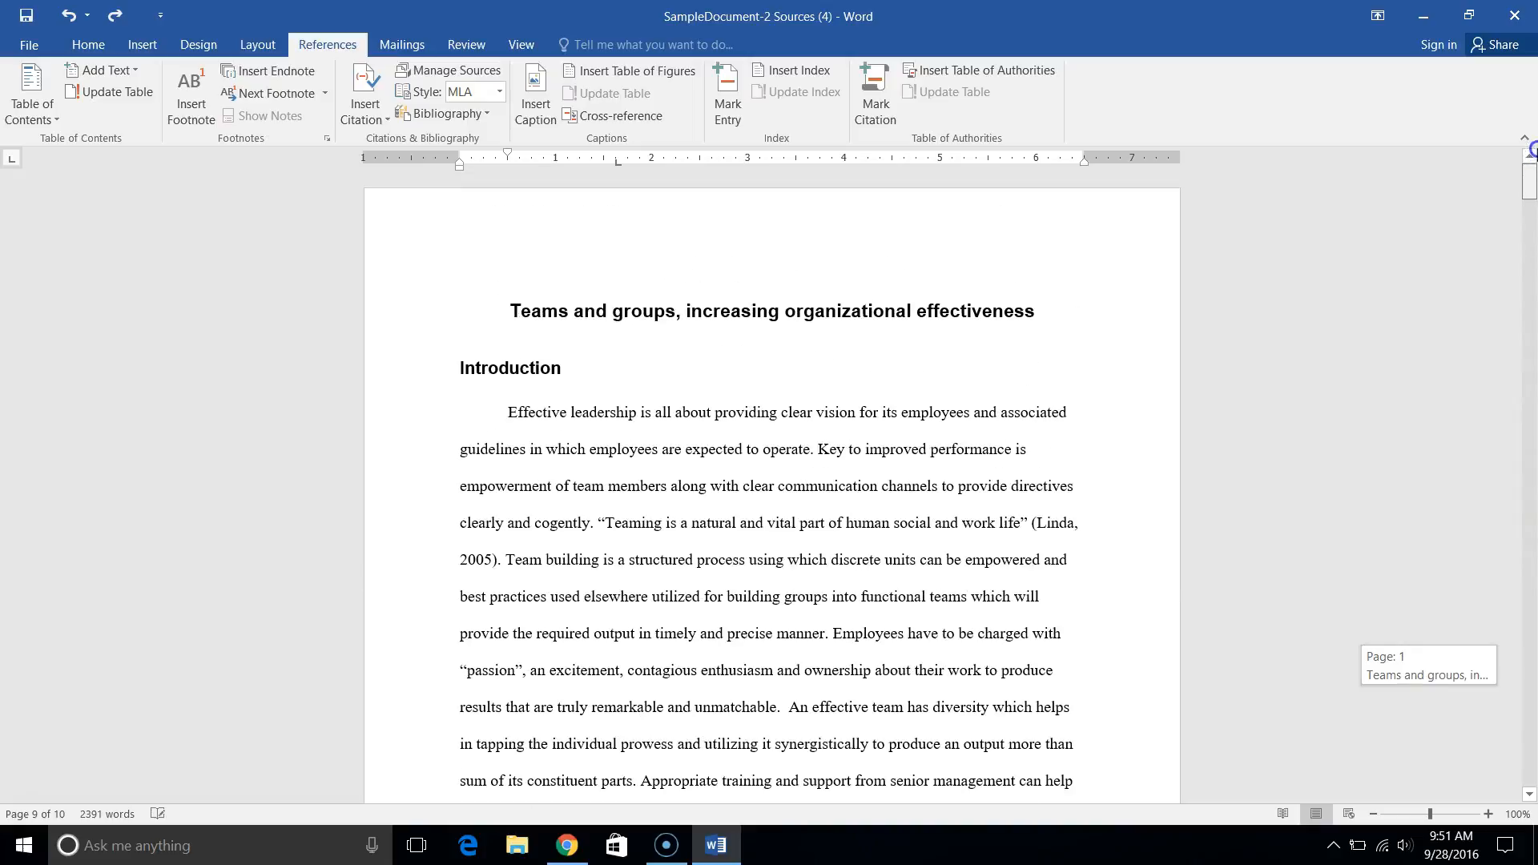
left_click(552, 268)
left_click(484, 282)
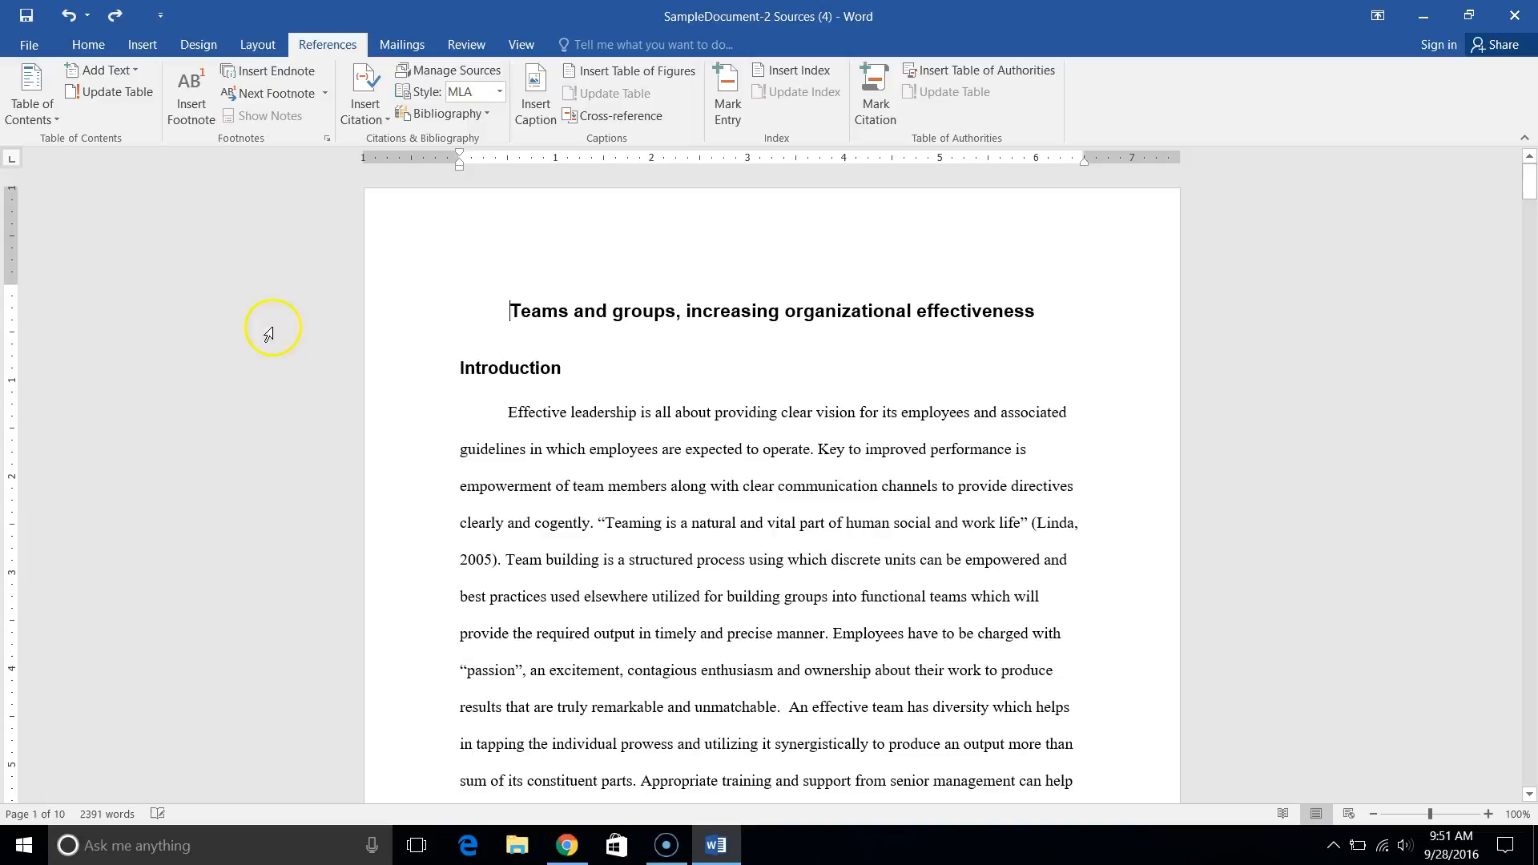
left_click(32, 108)
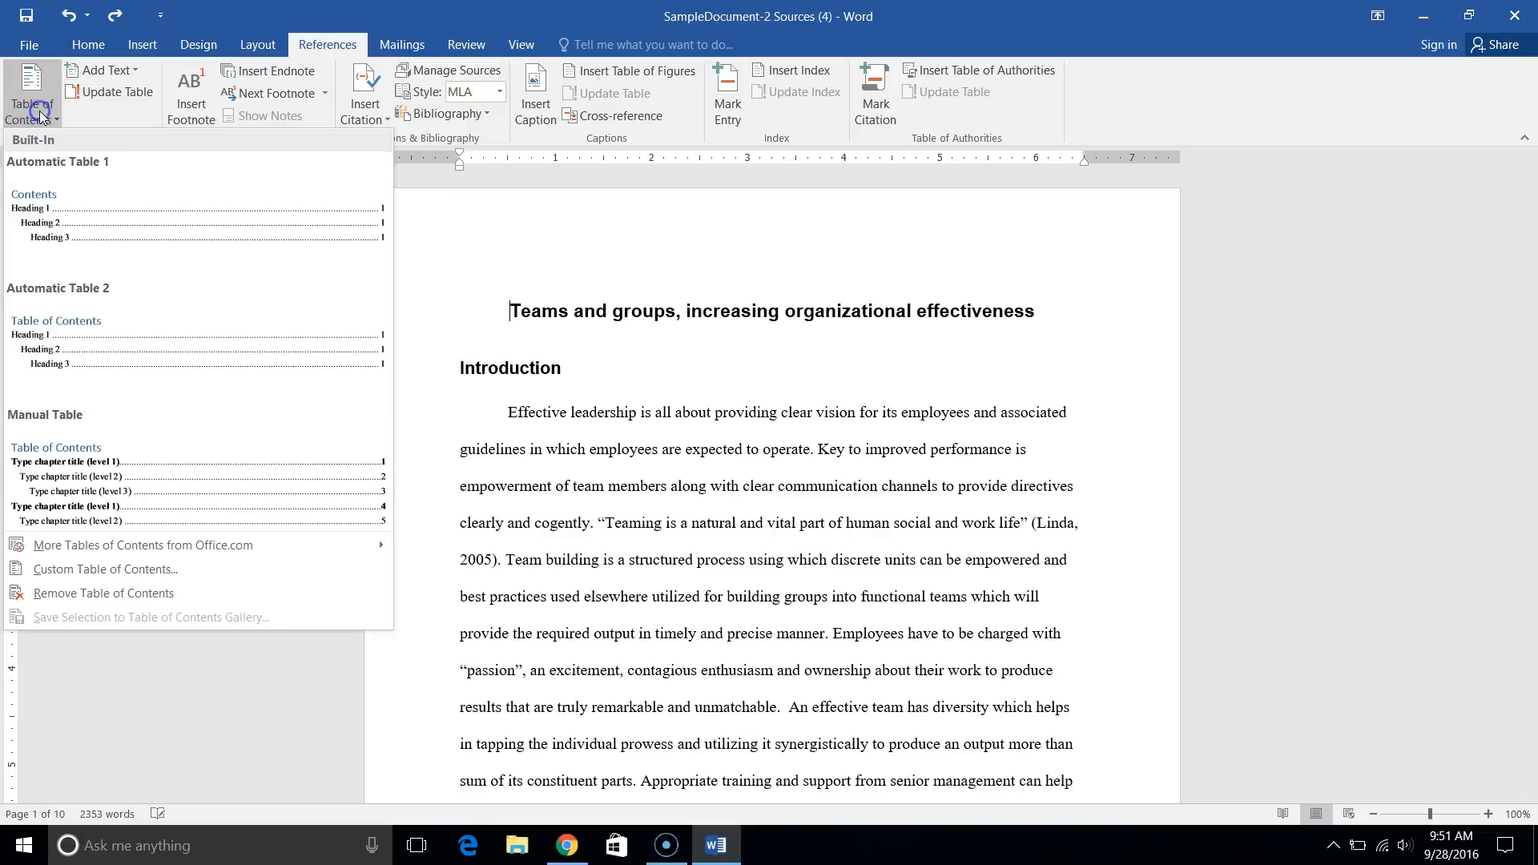
left_click(86, 200)
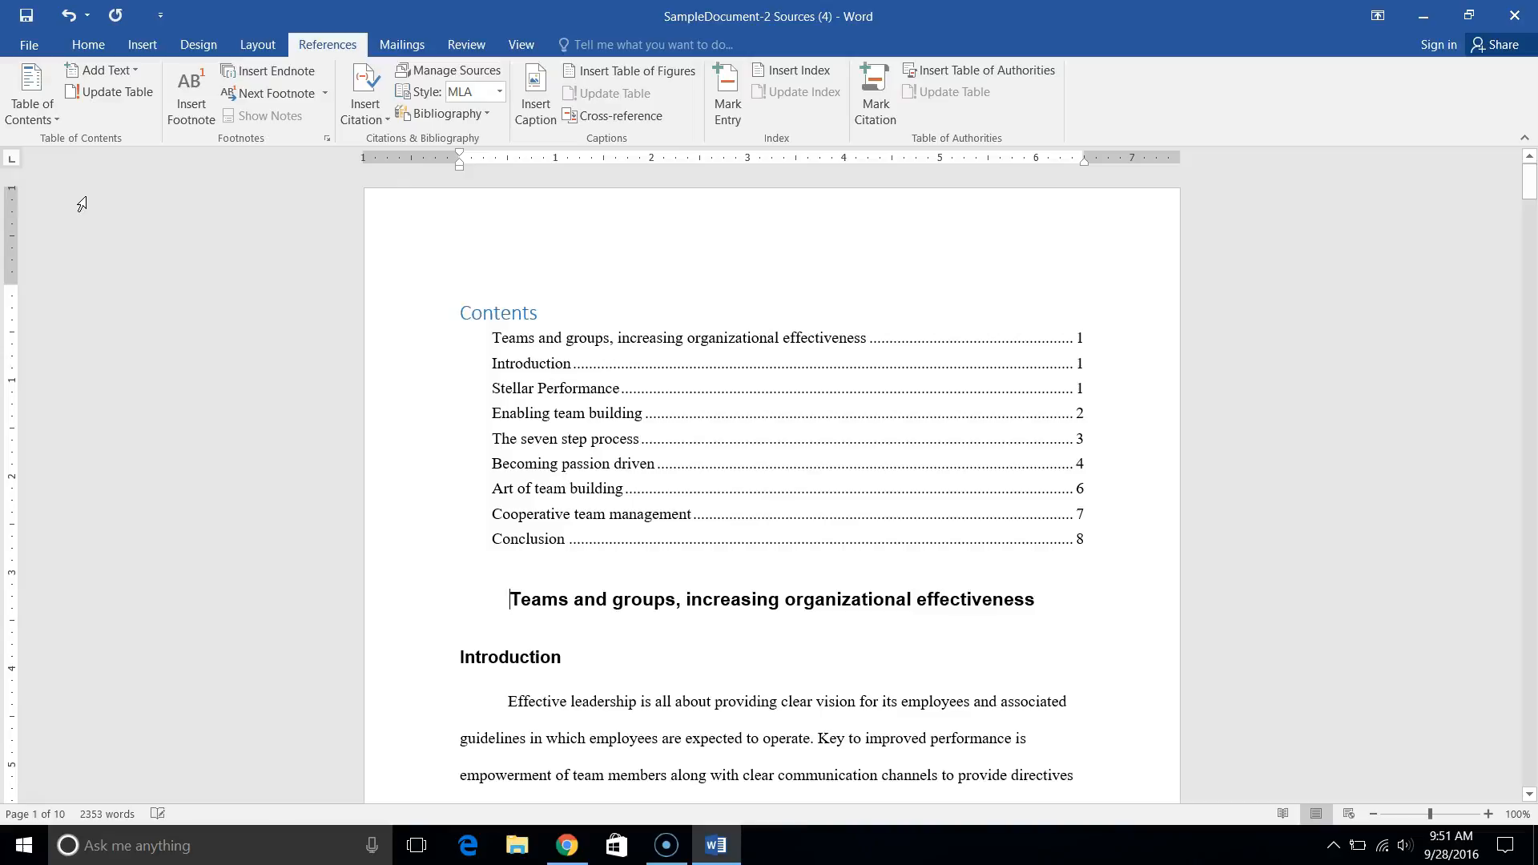
Insert a page break before the main title and compare the contents entries with the footer page numbers
left_click(567, 462)
left_click(485, 608)
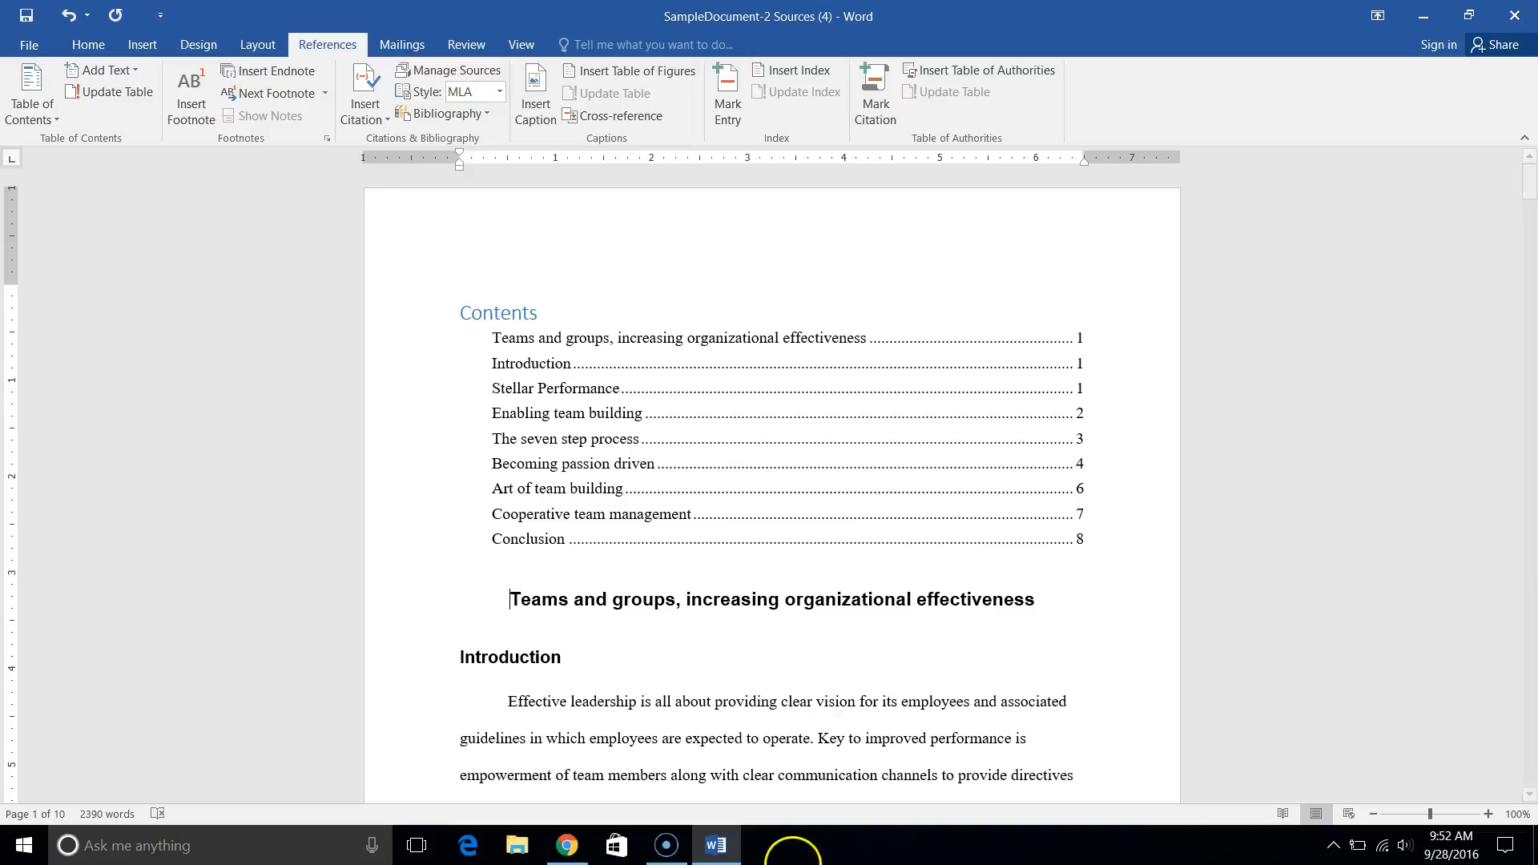
left_click(781, 508)
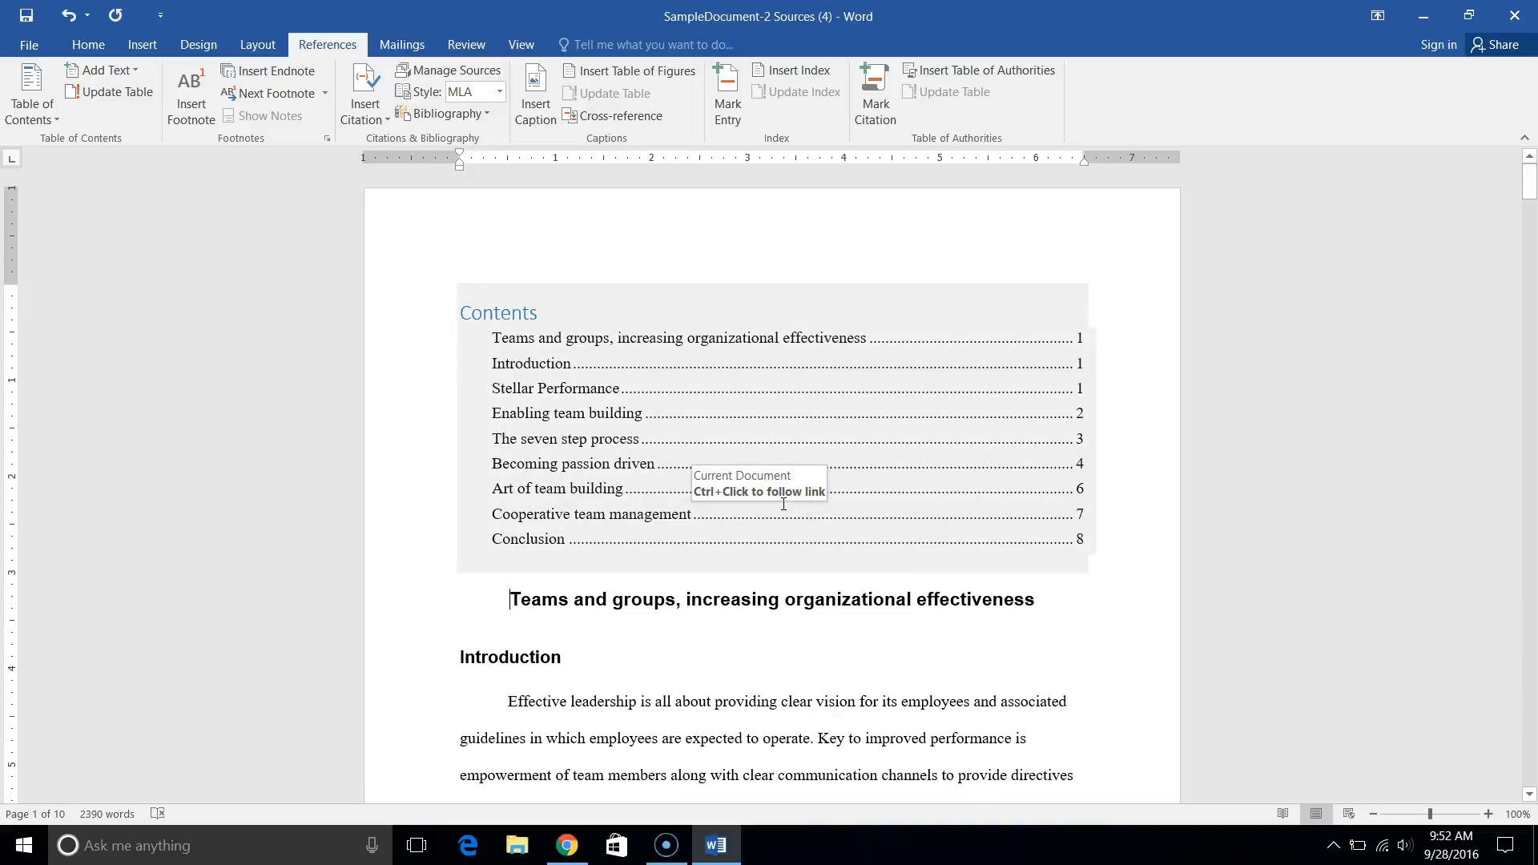
left_click(140, 47)
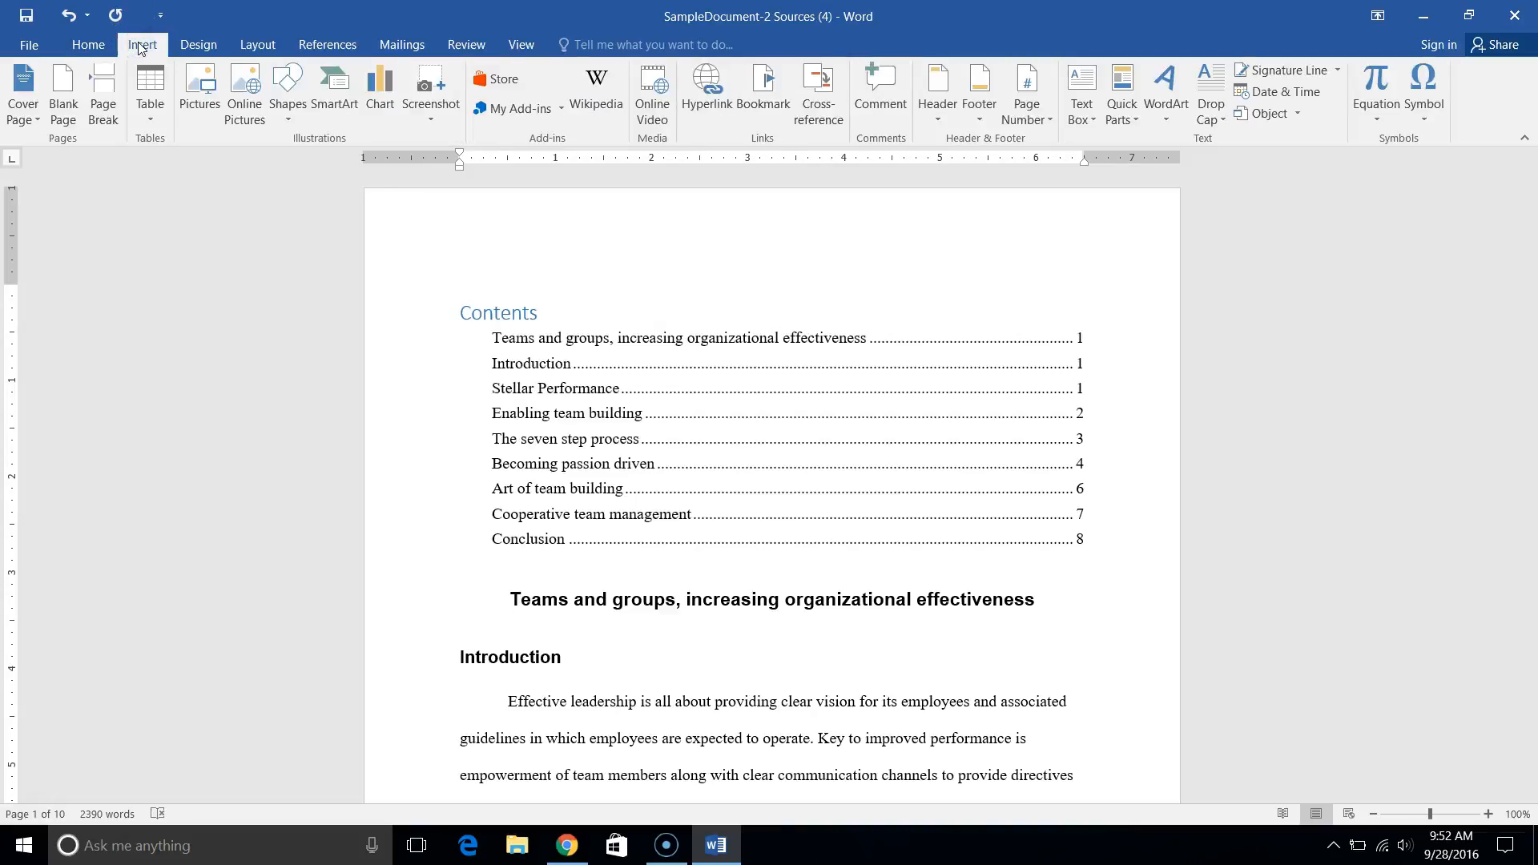
left_click(101, 112)
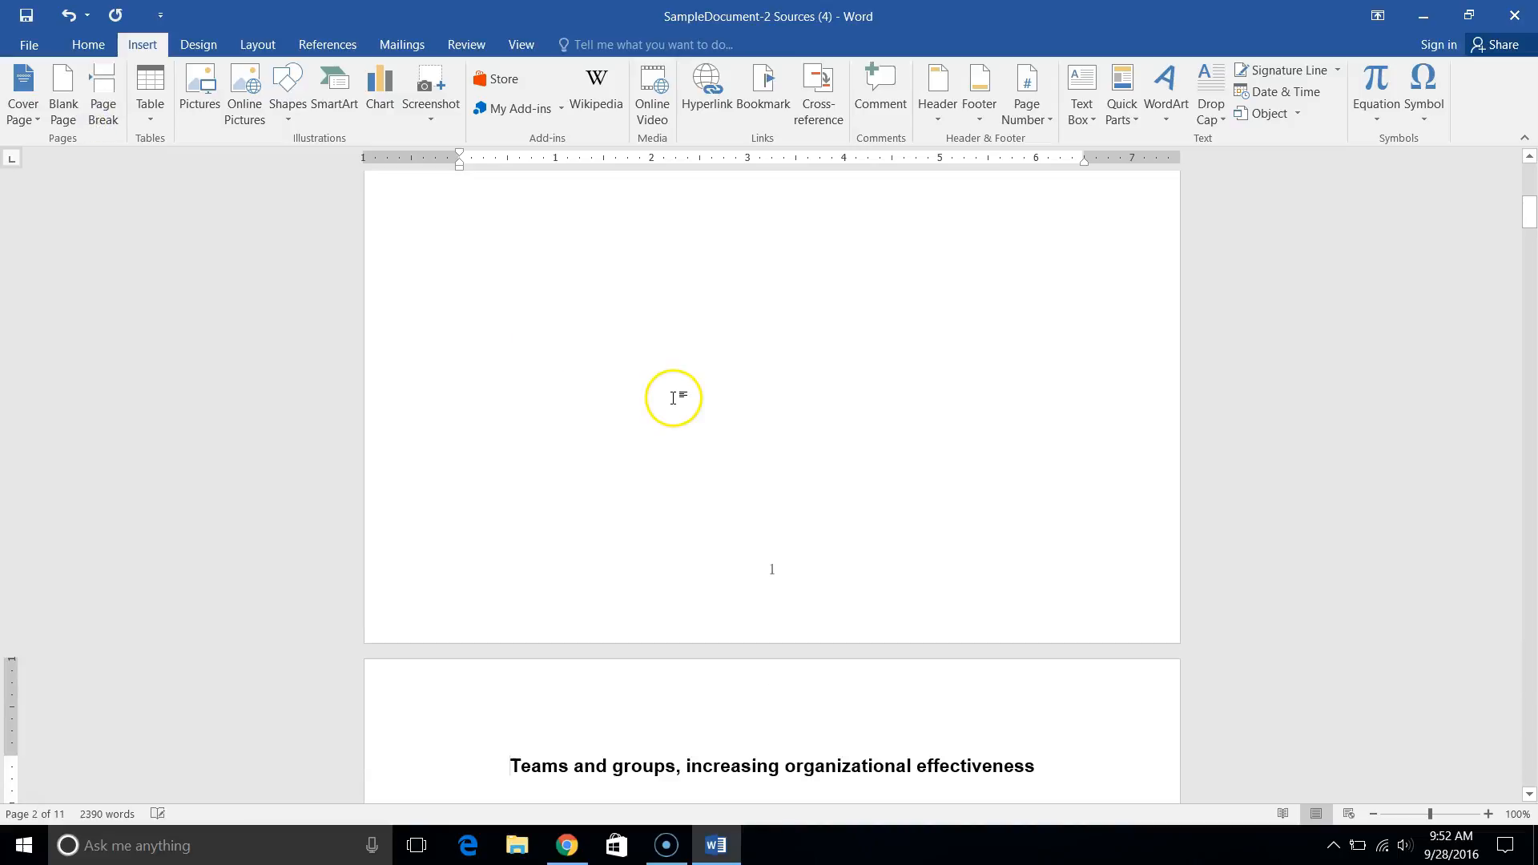
scroll(674, 399, "up", 8)
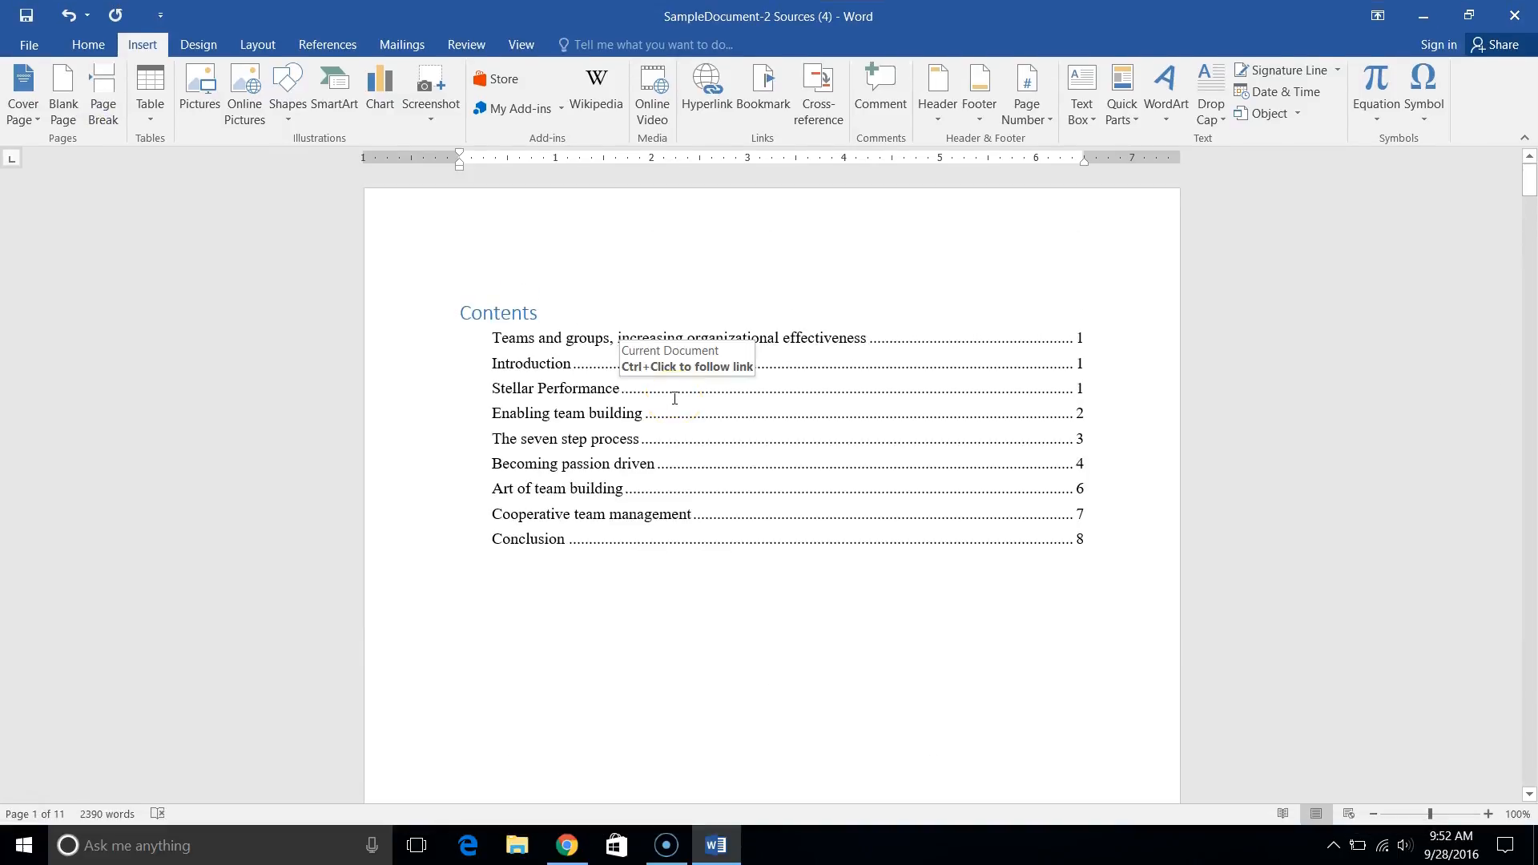
scroll(674, 398, "down", 8)
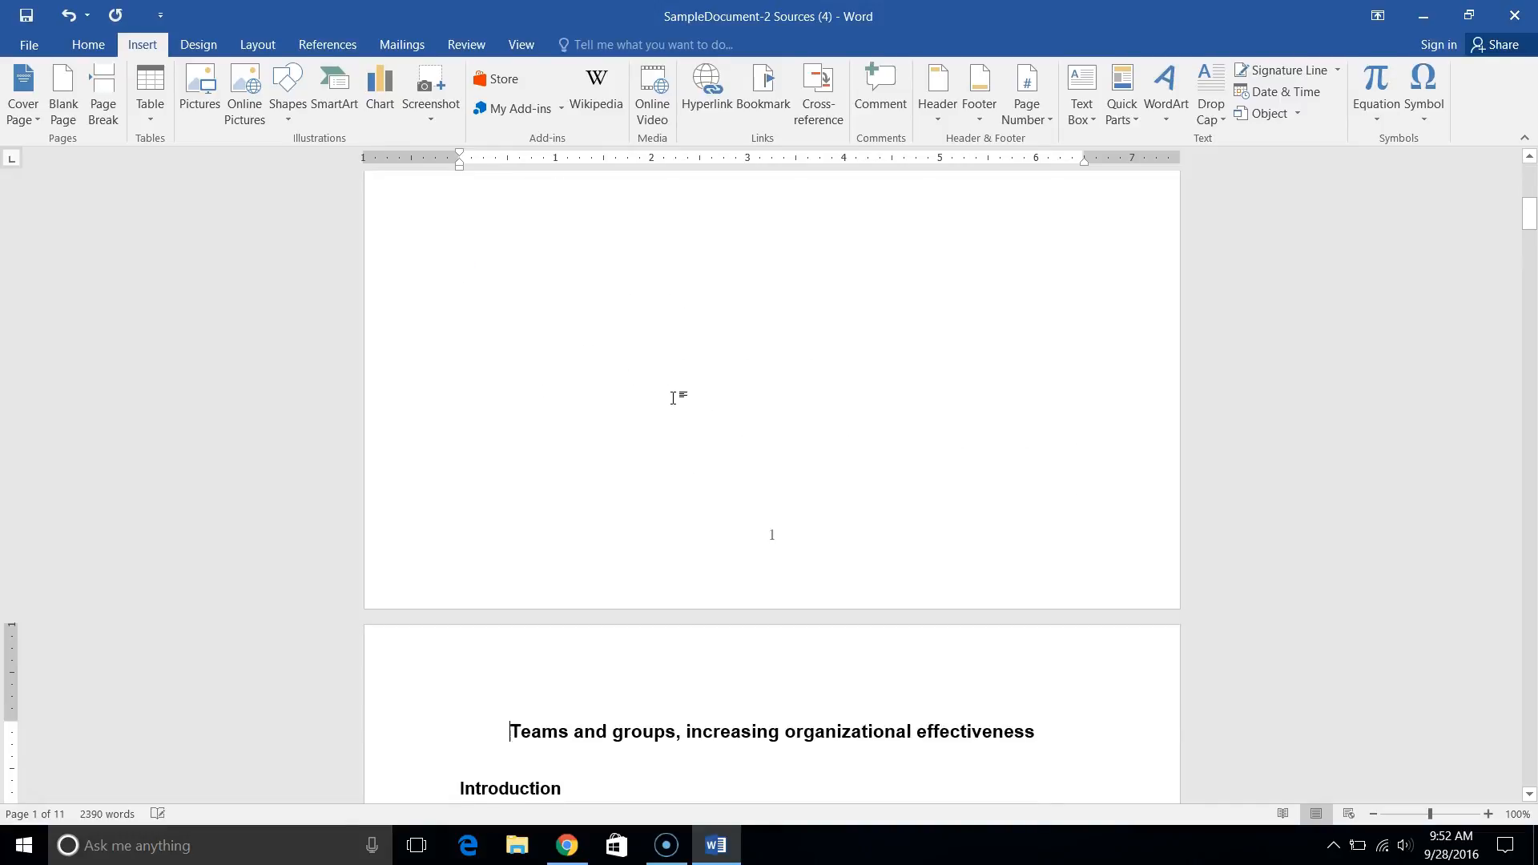
scroll(674, 399, "down", 10)
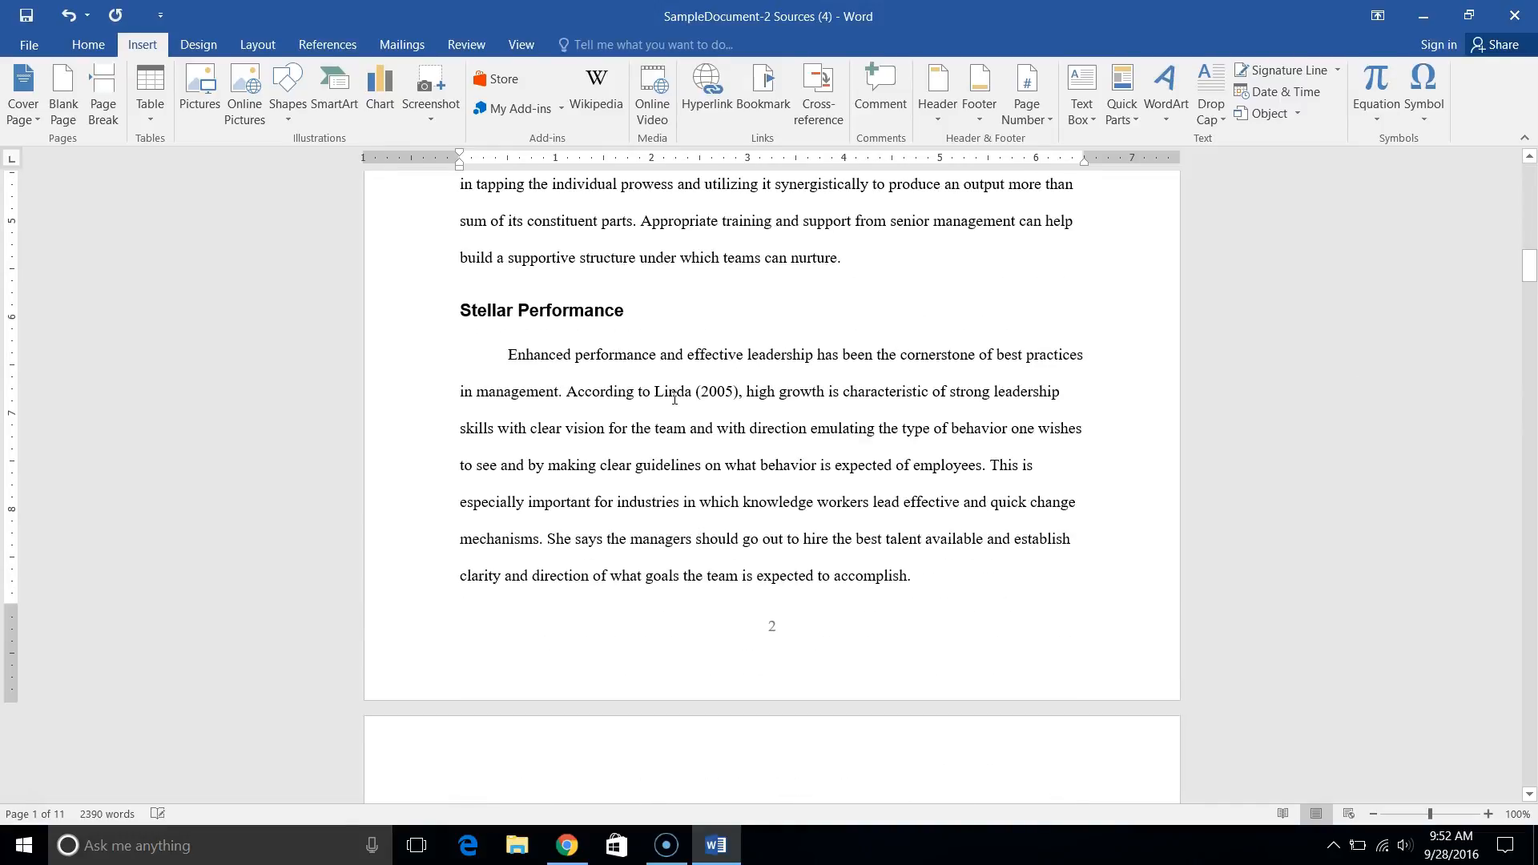
scroll(673, 398, "up", 5)
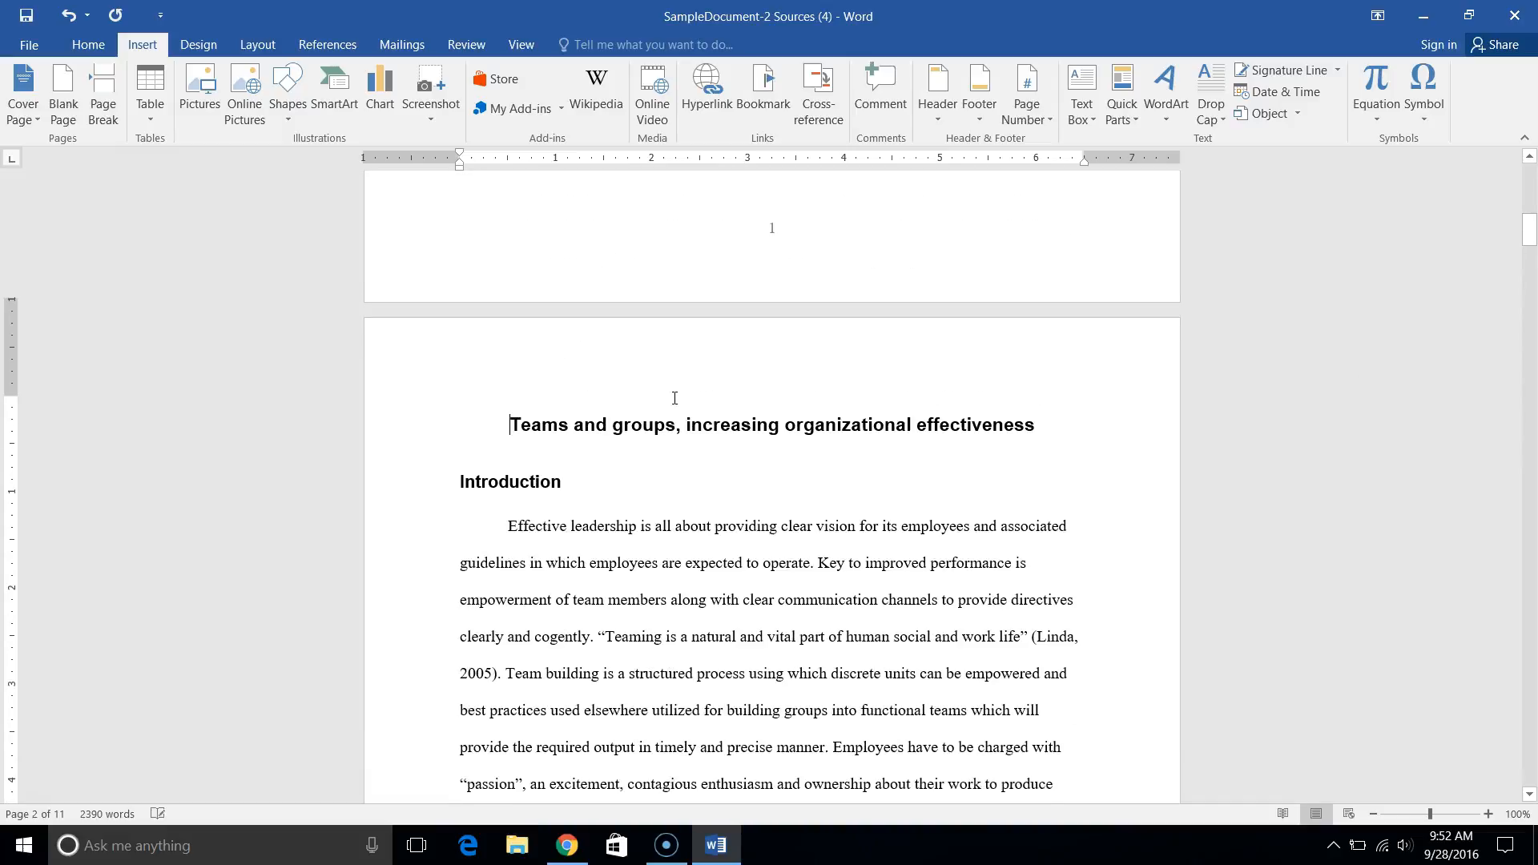
scroll(674, 398, "up", 8)
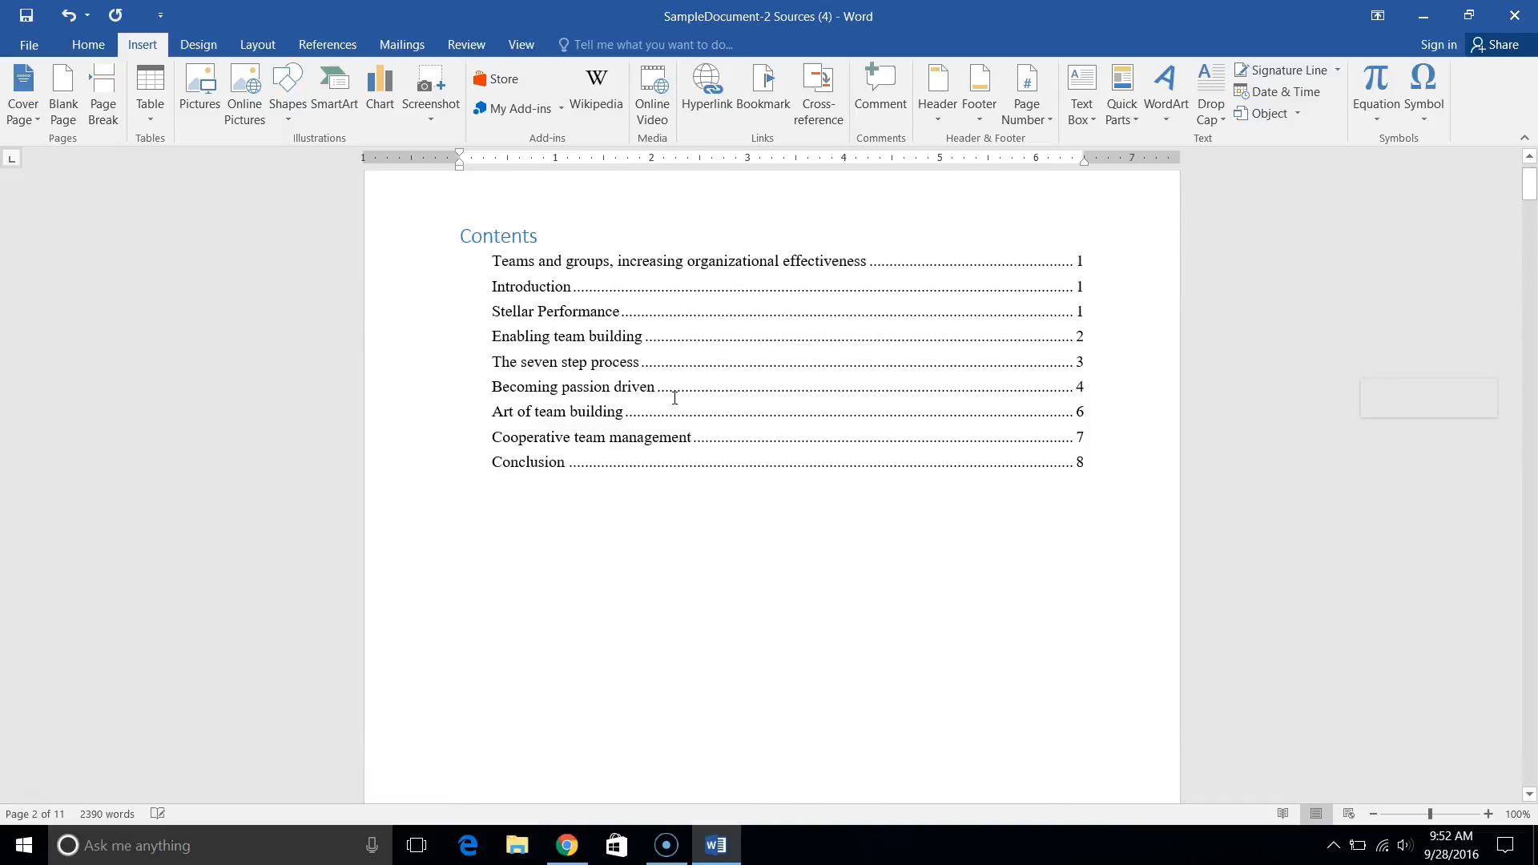
Delete the "Teams and groups, increasing organizational effectiveness" entry from the table of contents
left_click(495, 366)
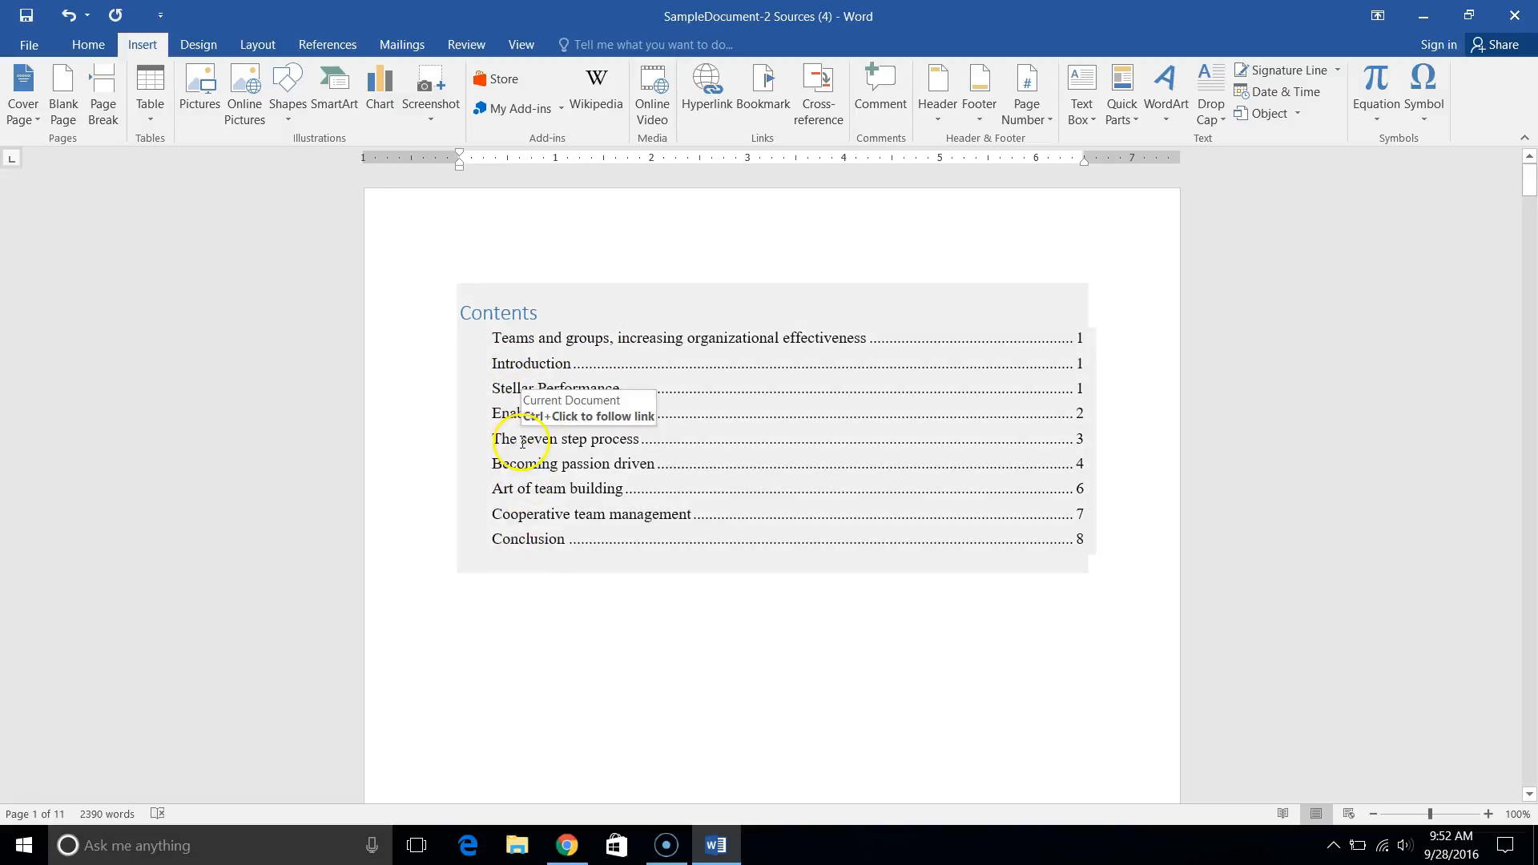
left_click(492, 339)
left_click_drag(492, 339, 1084, 336)
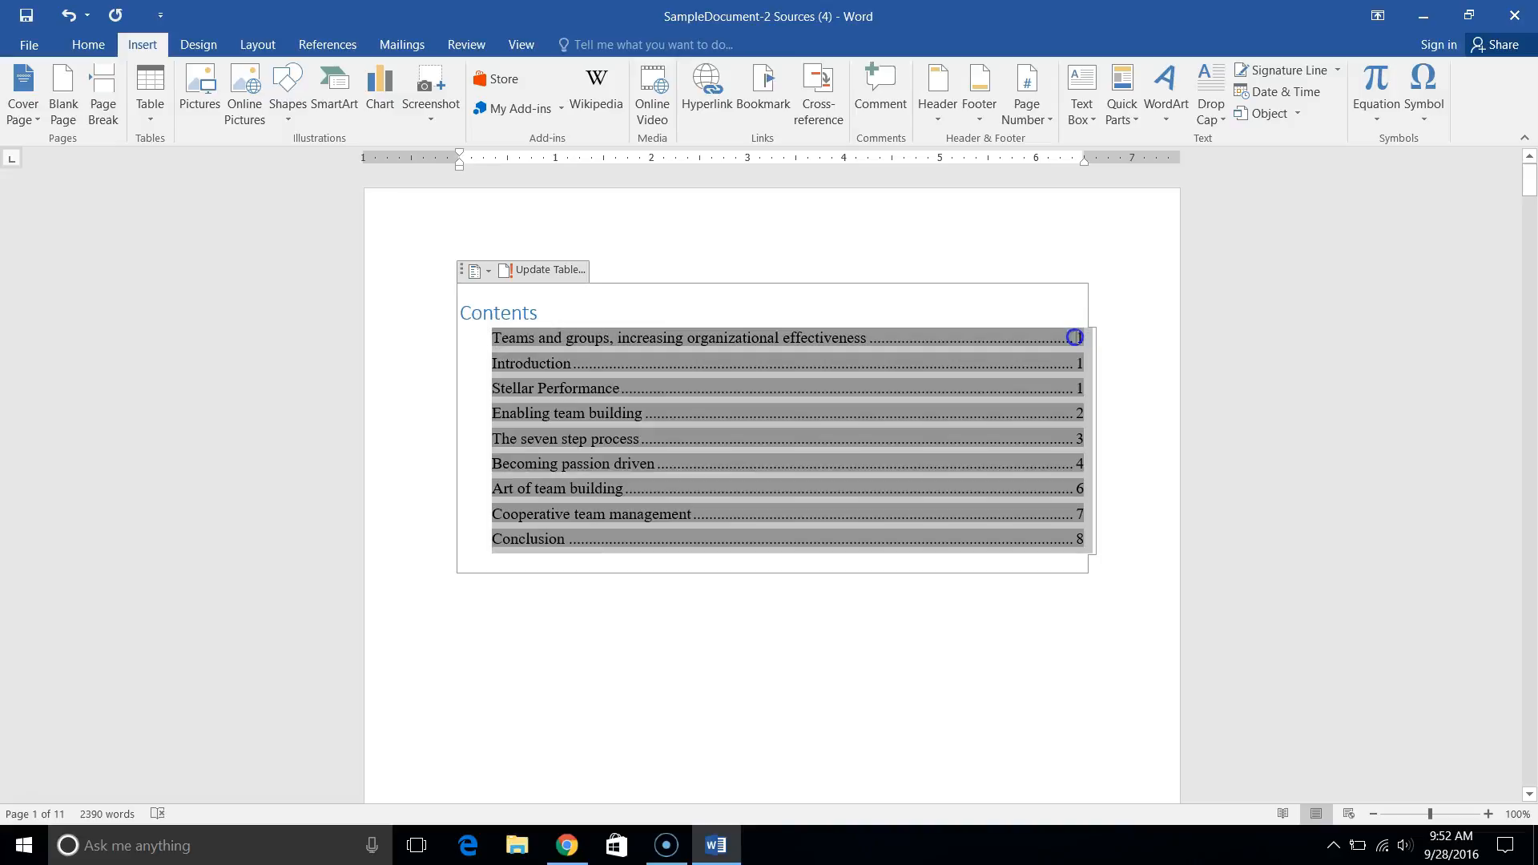
left_click(1075, 336)
key("shift+Right")
key("Delete")
key("BackSpace")
key("BackSpace")
key("BackSpace")
key("BackSpace")
key("BackSpace")
key("BackSpace")
key("BackSpace")
key("BackSpace")
key("BackSpace")
key("BackSpace")
key("BackSpace")
key("BackSpace")
key("BackSpace")
key("BackSpace")
key("BackSpace")
key("BackSpace")
key("BackSpace")
key("BackSpace")
key("BackSpace")
key("BackSpace")
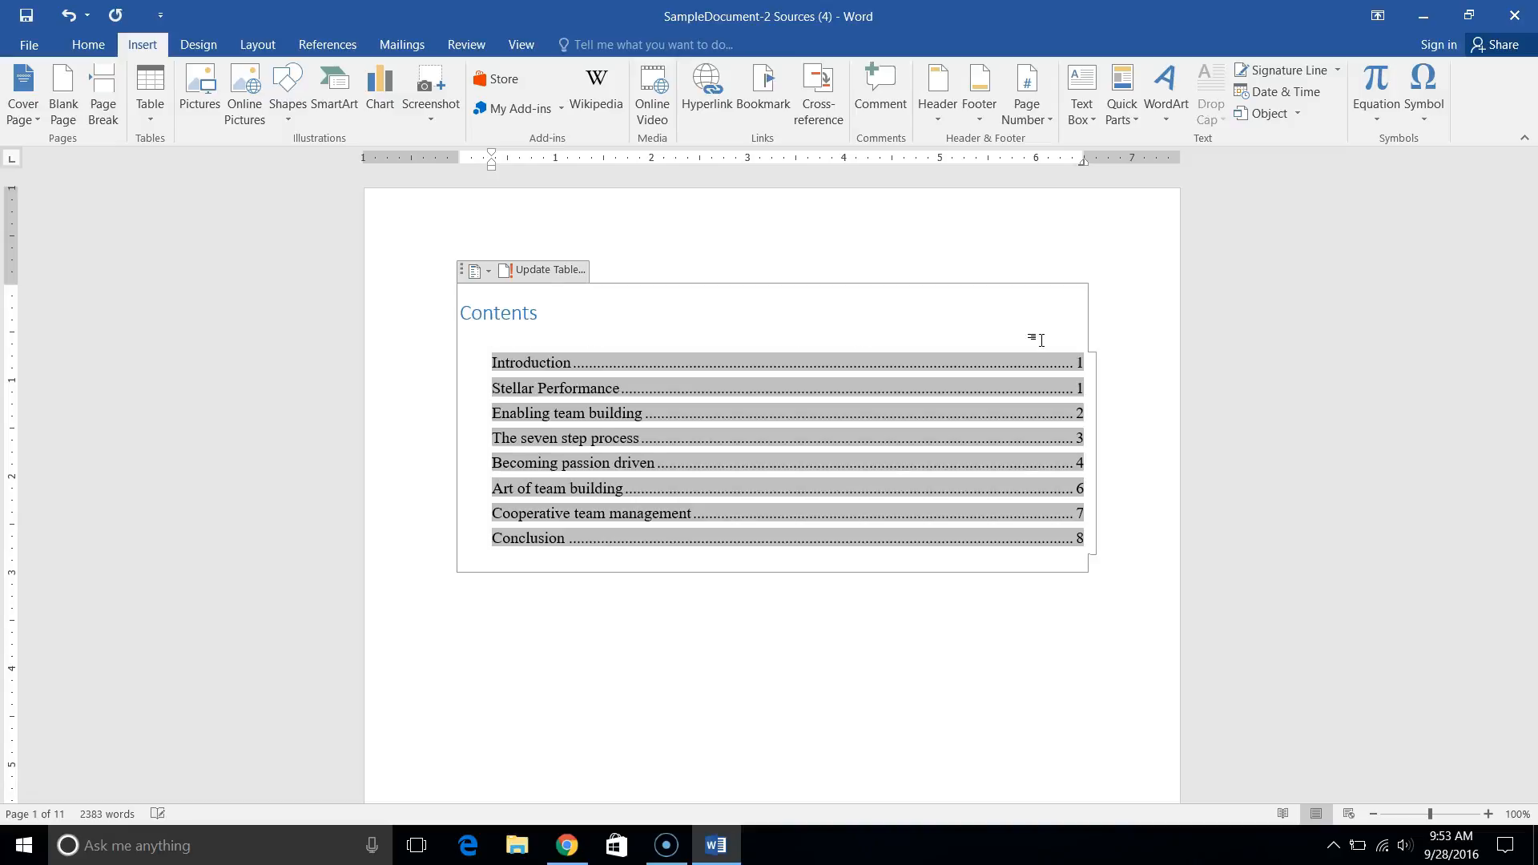
Try to remove the empty line below the Contents heading, and undo the last deletion
key("BackSpace")
key("BackSpace")
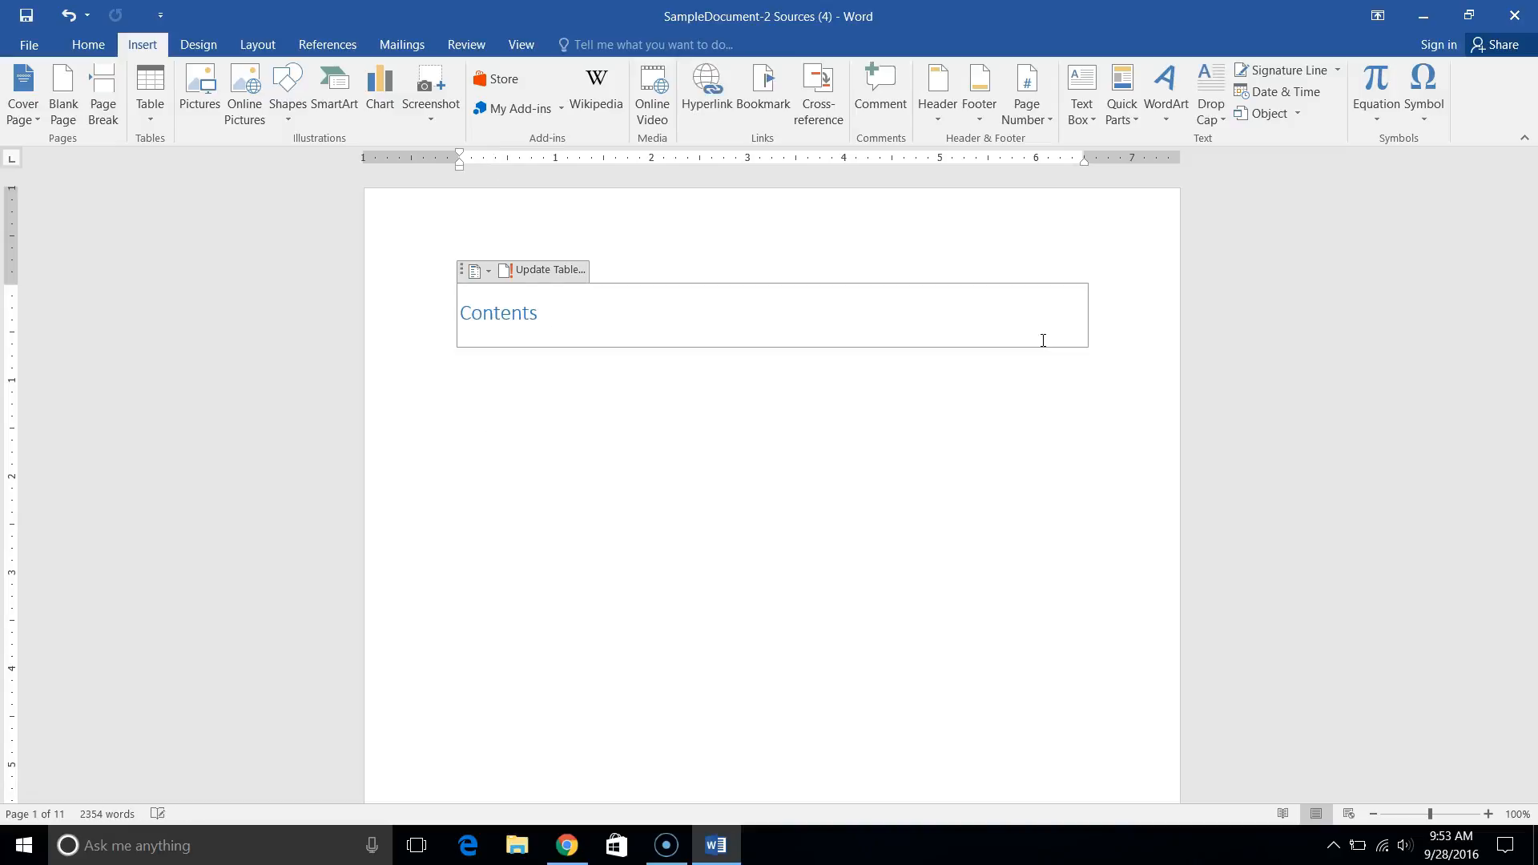
key("ctrl+z")
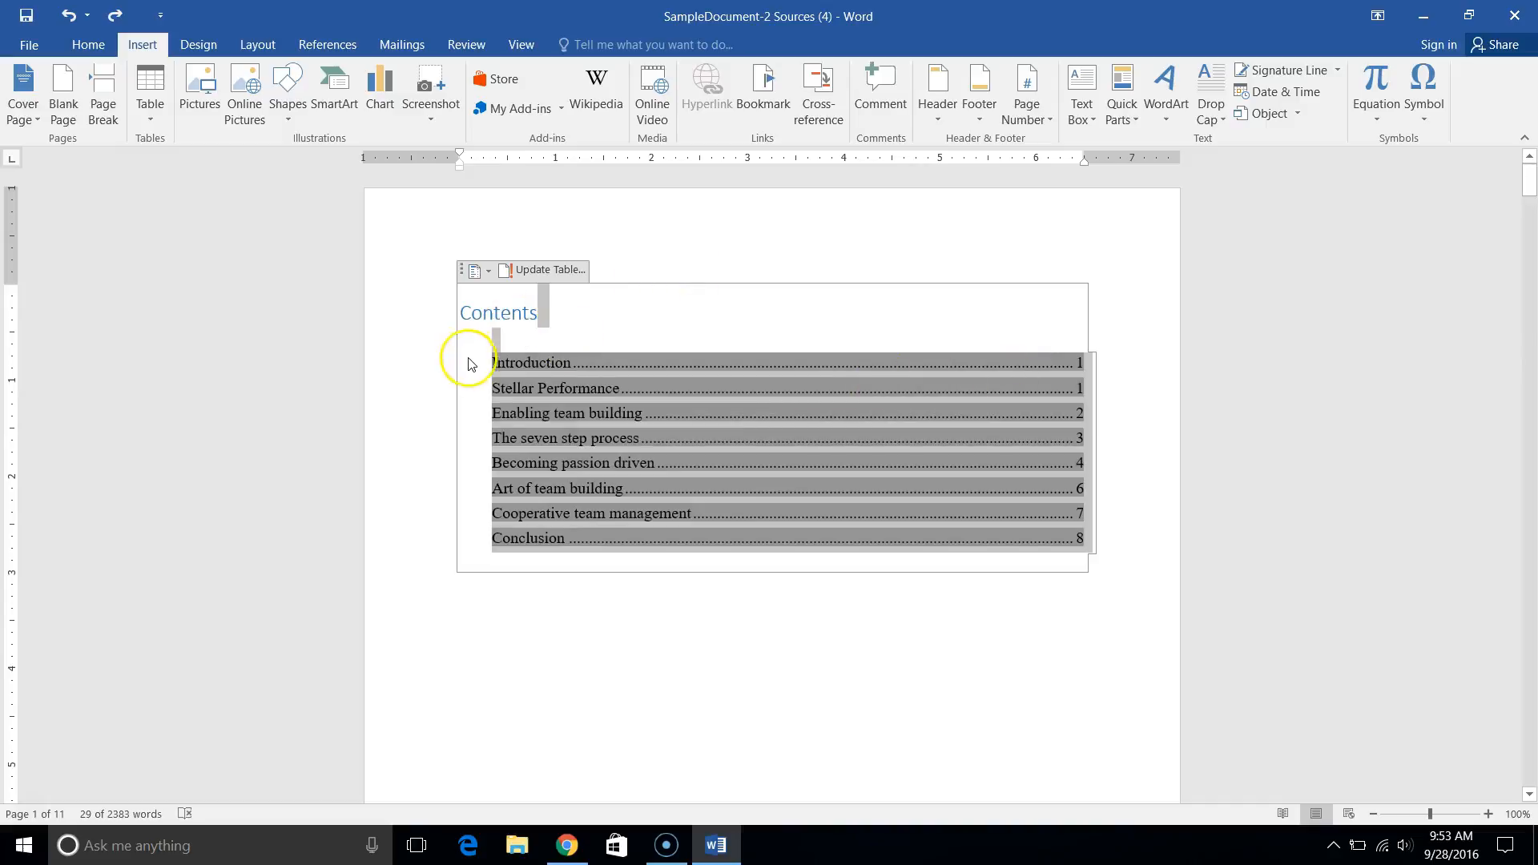
Remove the empty line between the Contents heading and the Introduction entry
left_click(490, 362)
key("BackSpace")
key("BackSpace")
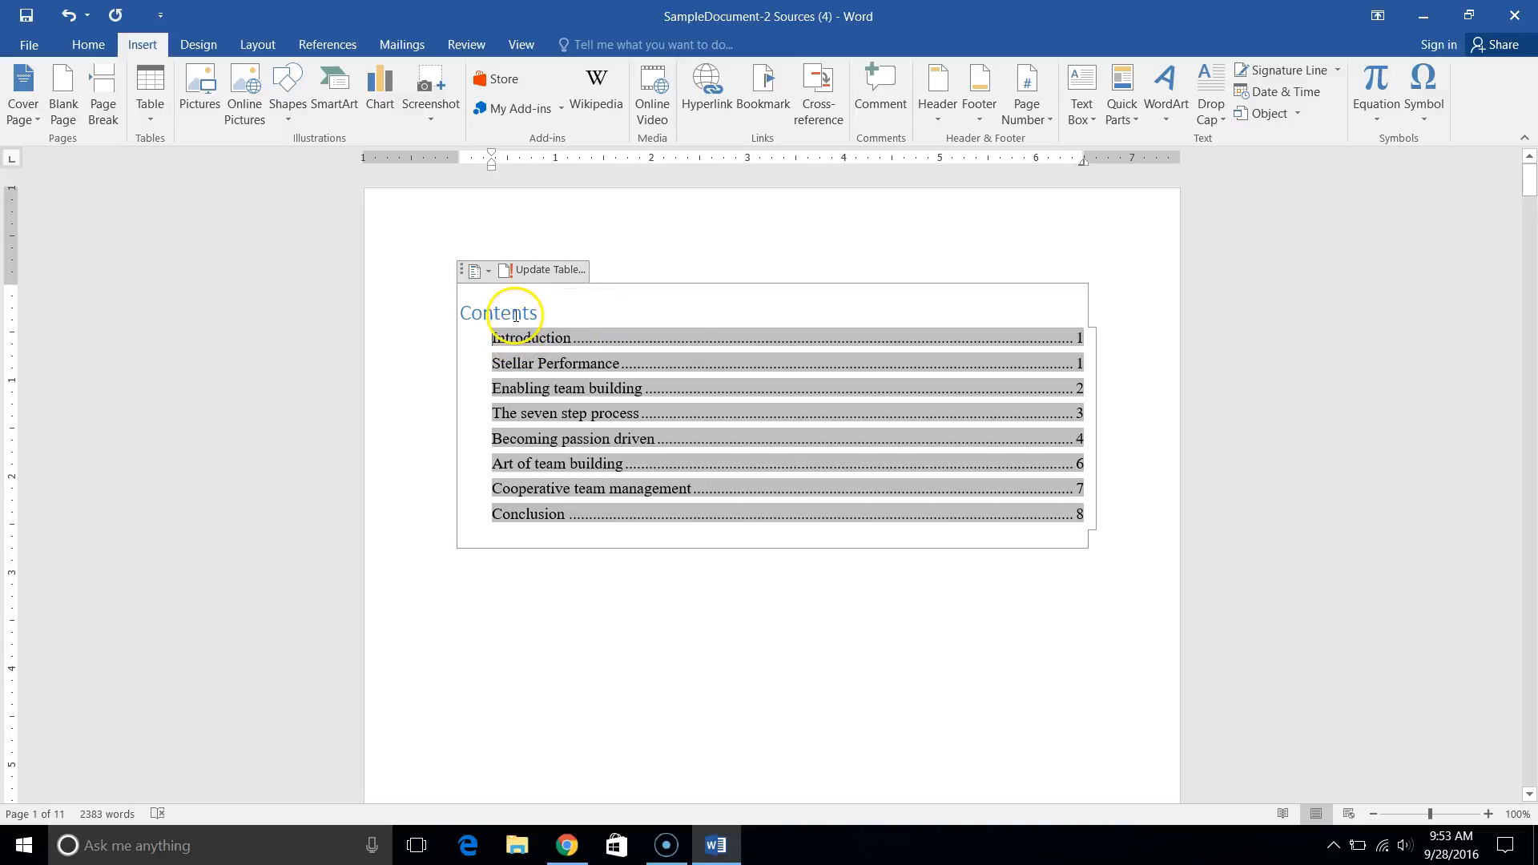
Update only the page numbers in the table of contents and check them against the document pages
left_click(558, 271)
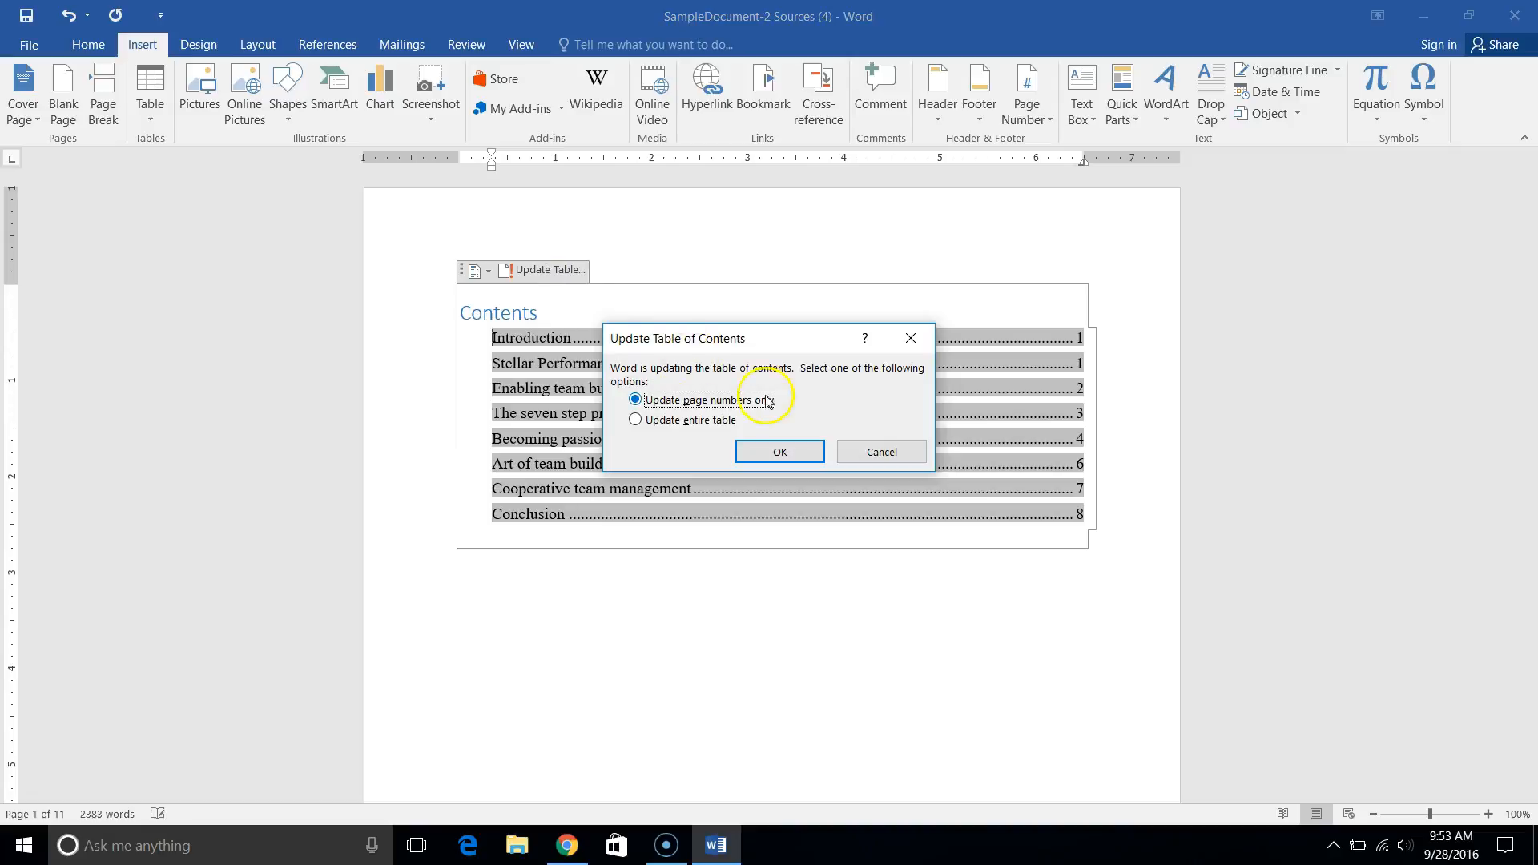
left_click(784, 453)
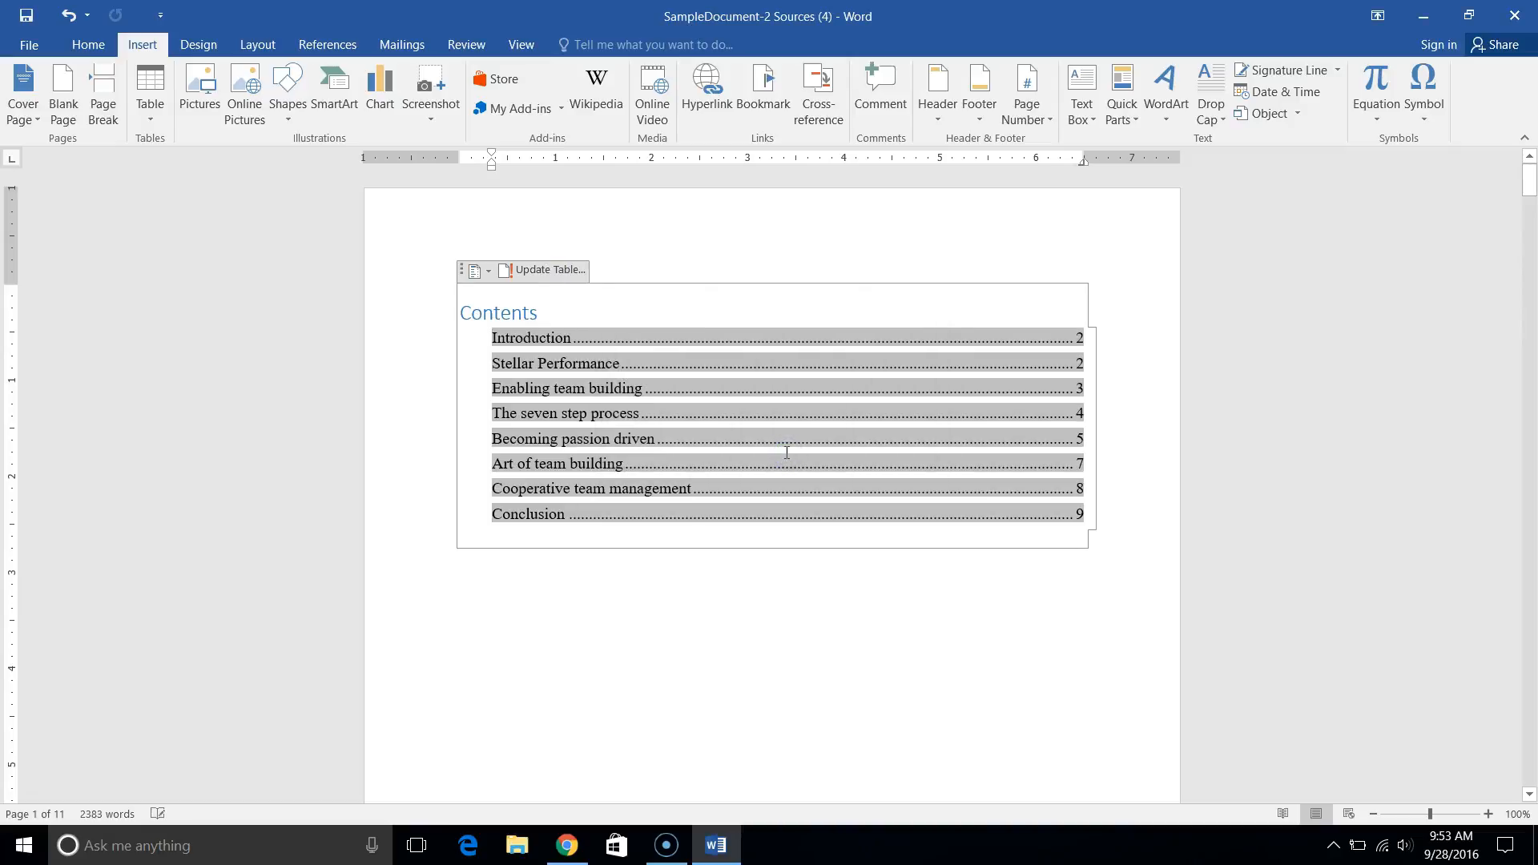
scroll(787, 453, "down", 2)
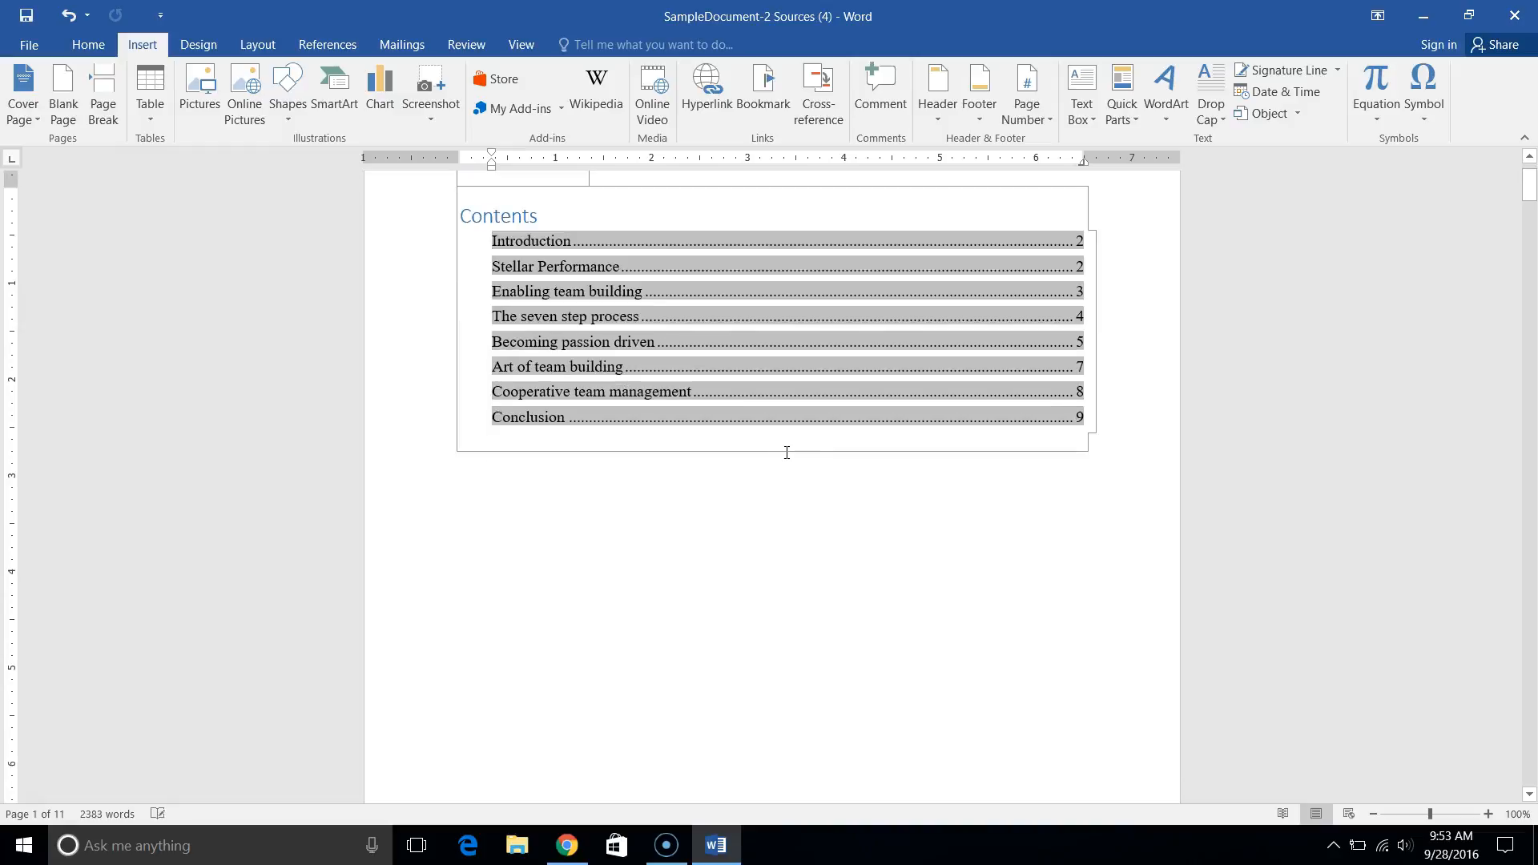
scroll(787, 453, "down", 15)
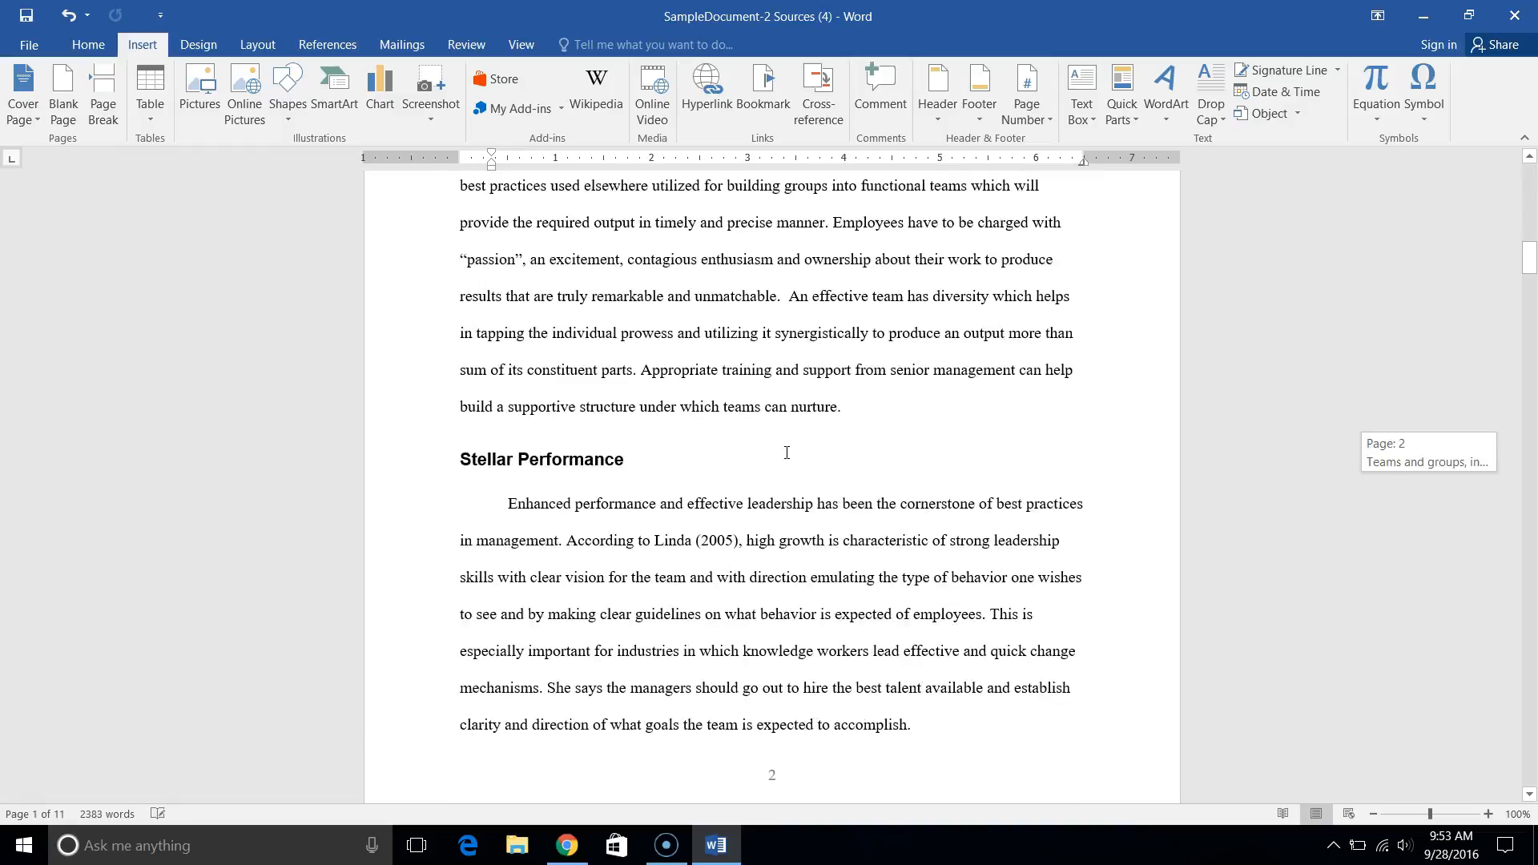
Add a new empty paragraph after the last paragraph of the Conclusion section
scroll(787, 453, "up", 15)
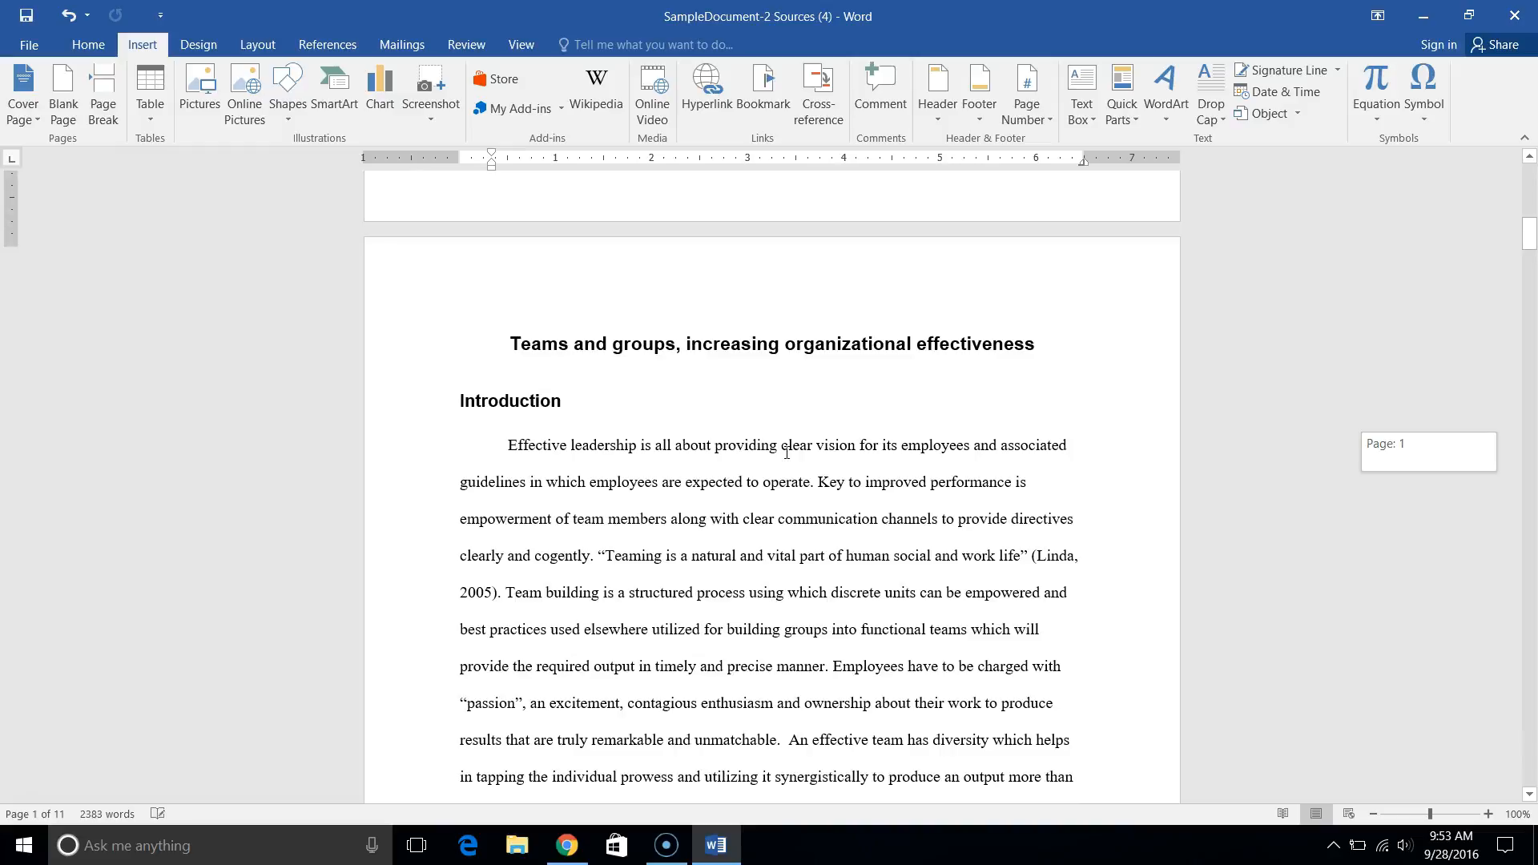
scroll(787, 452, "up", 10)
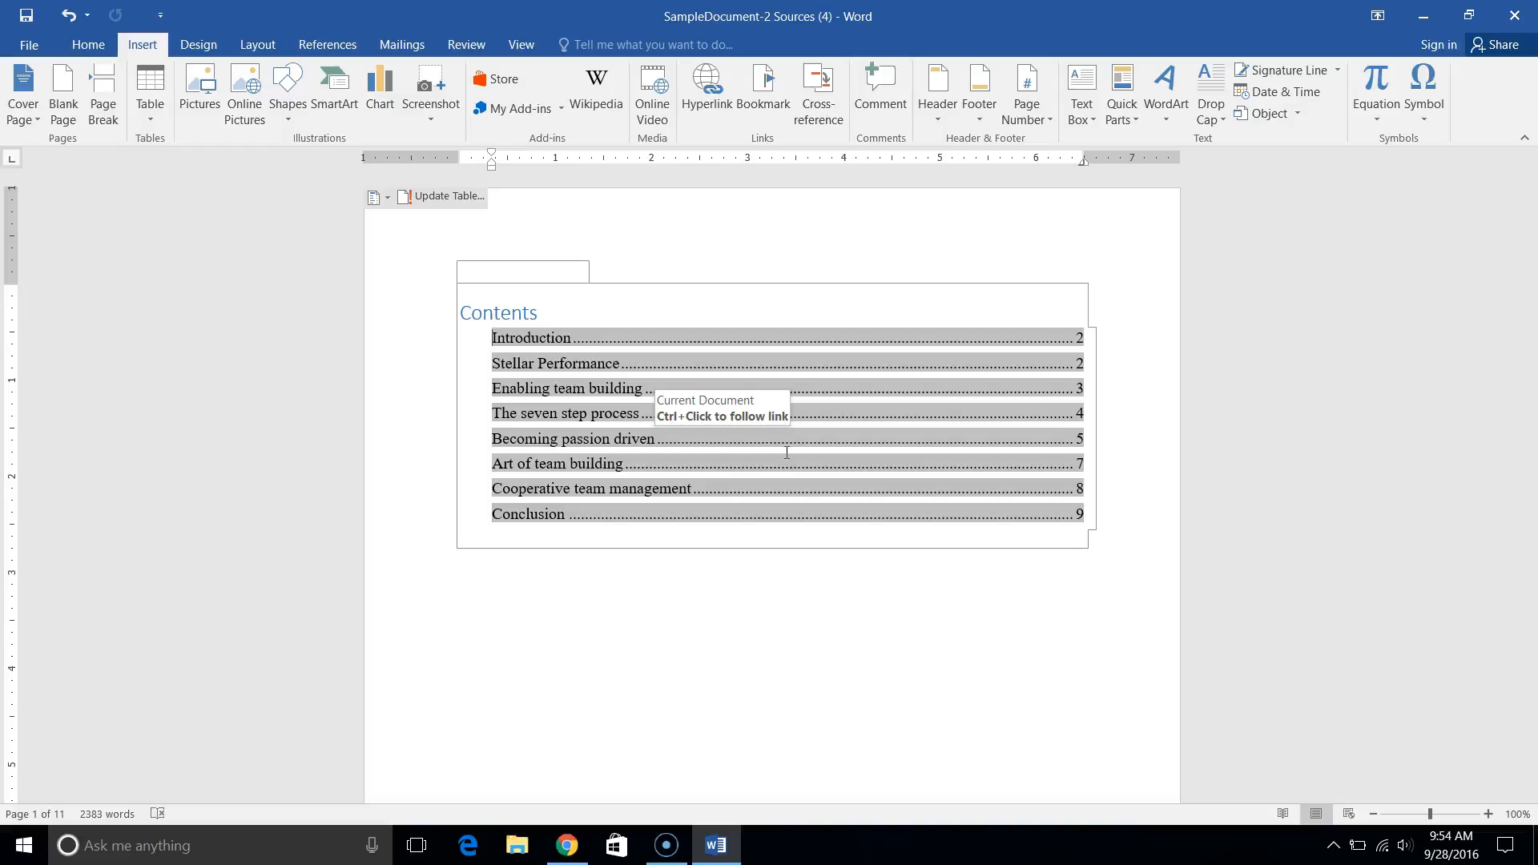
scroll(787, 453, "down", 20)
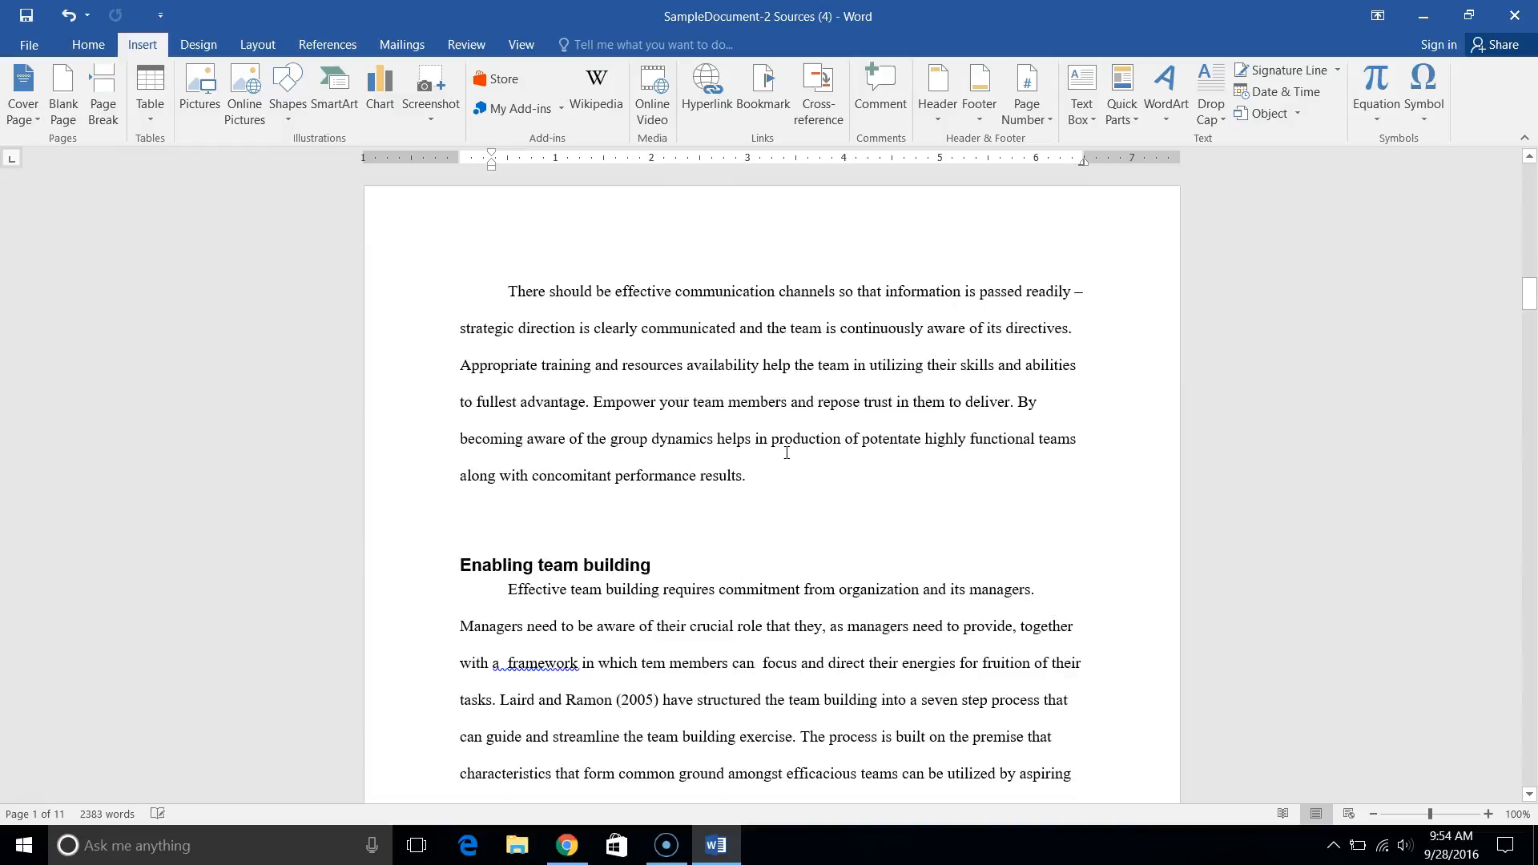
scroll(787, 452, "down", 20)
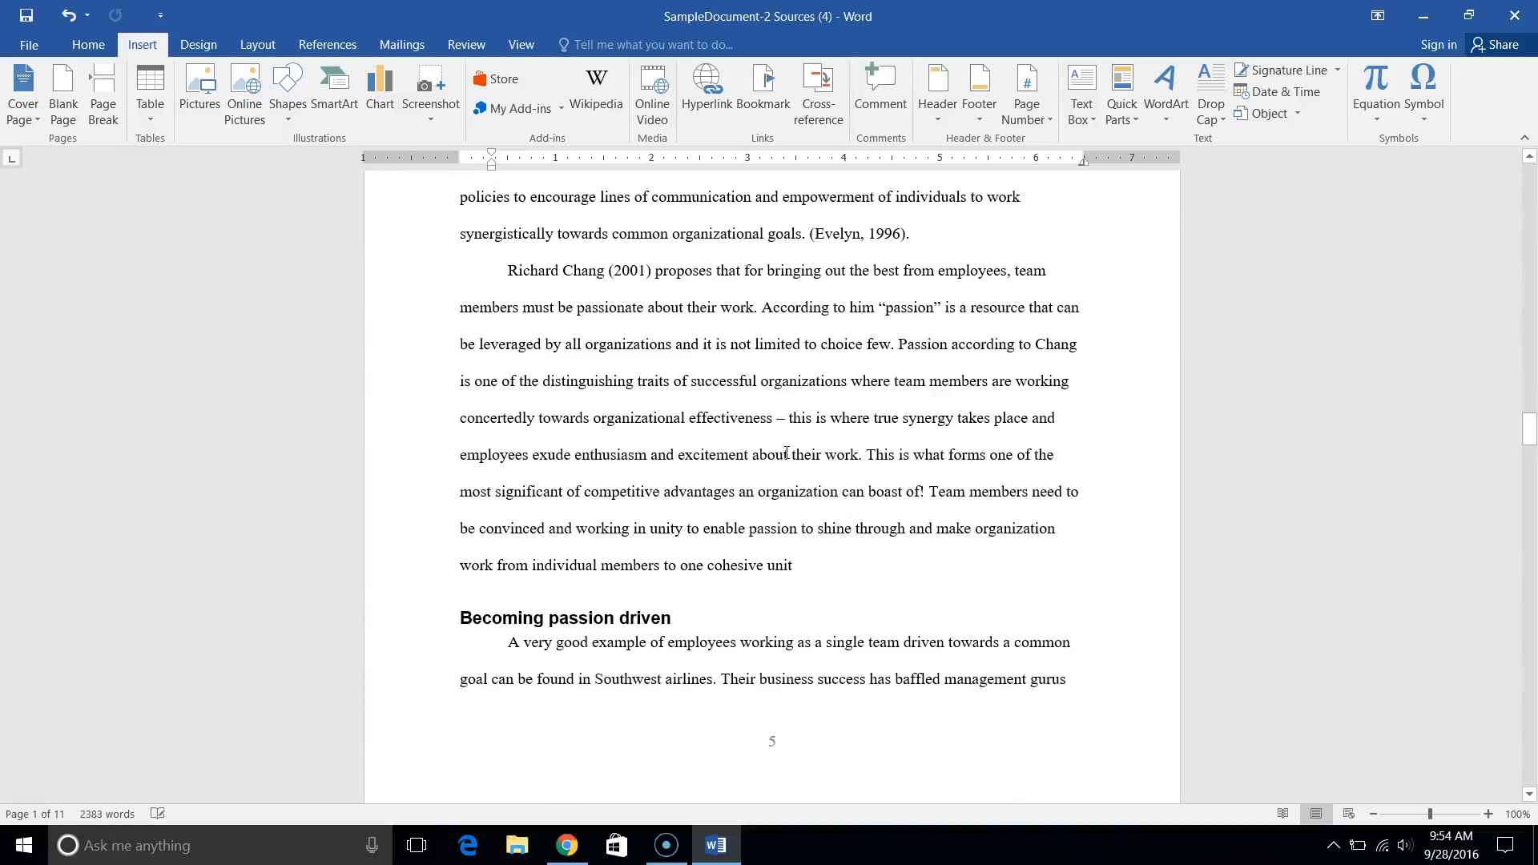
scroll(787, 453, "down", 20)
scroll(787, 452, "down", 15)
scroll(787, 453, "up", 5)
left_click(857, 527)
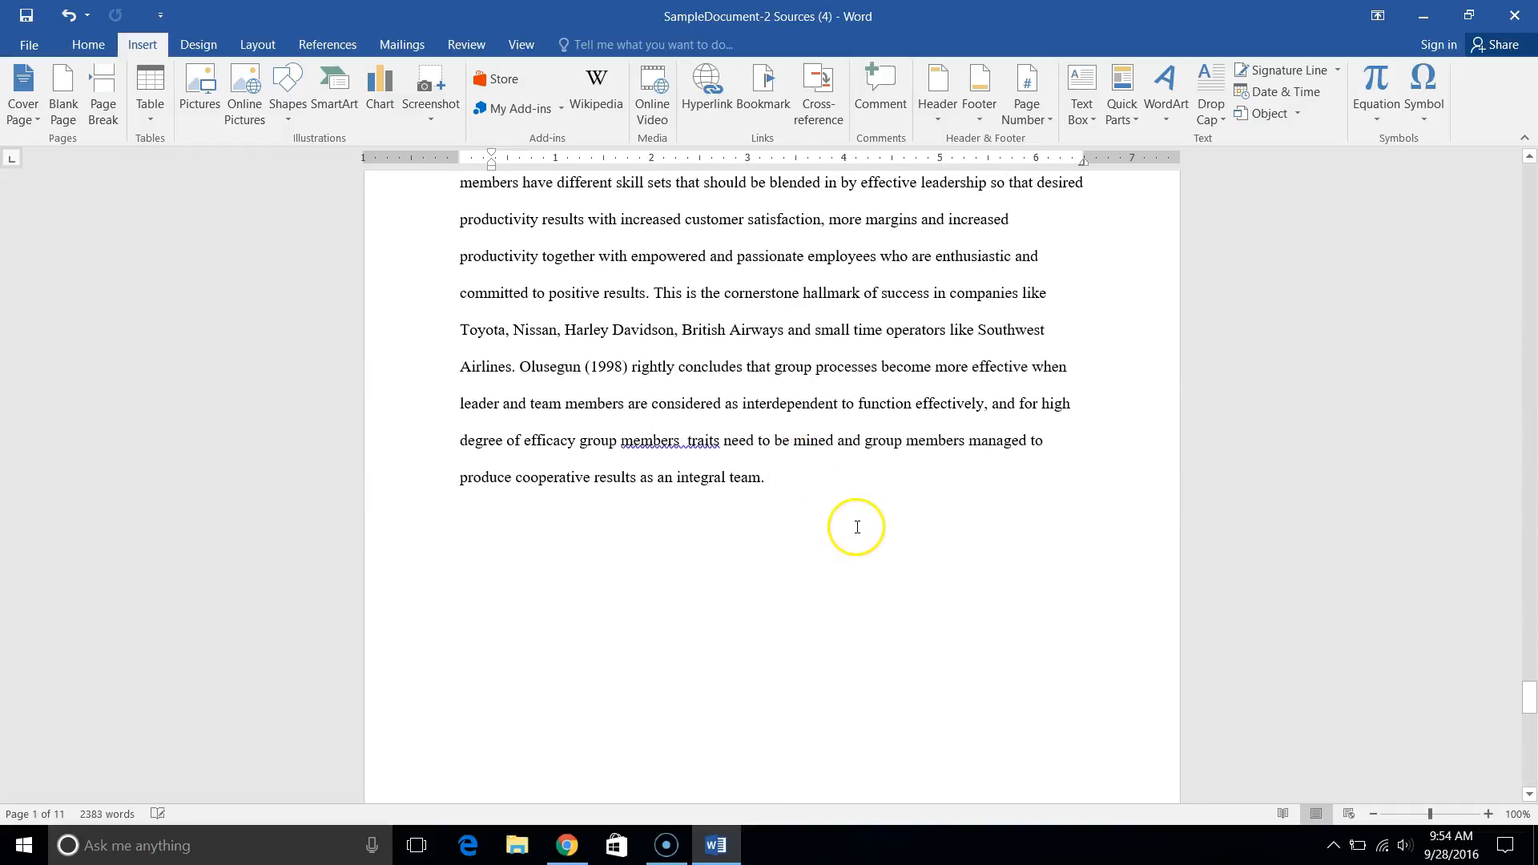
left_click(807, 479)
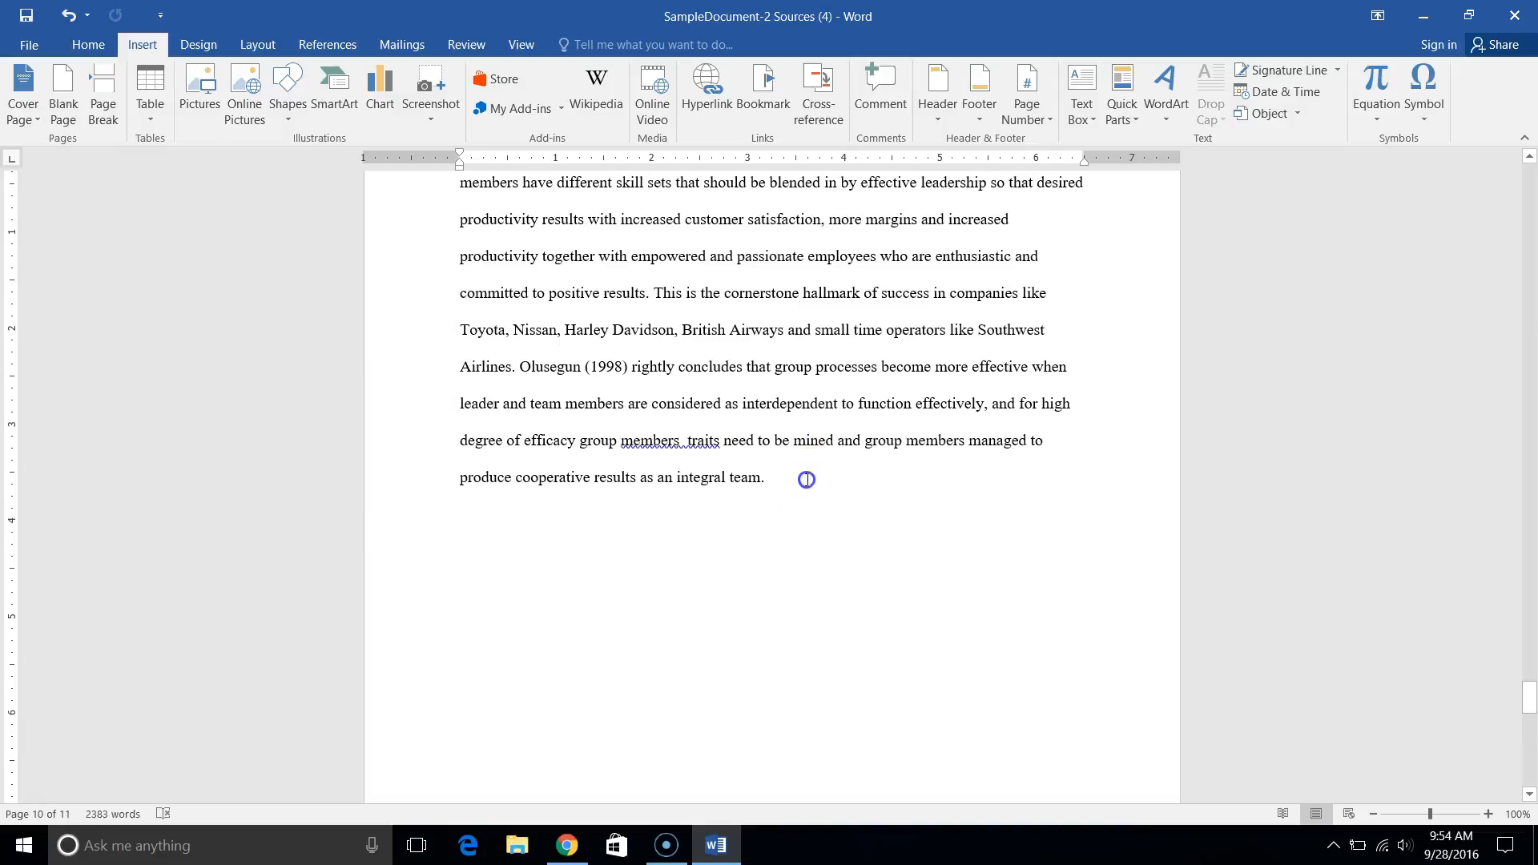
key("Return")
Switch to Chrome, show WP_2.pdf, and arrange its window side by side with the Word document at nearly full screen height
left_click(308, 46)
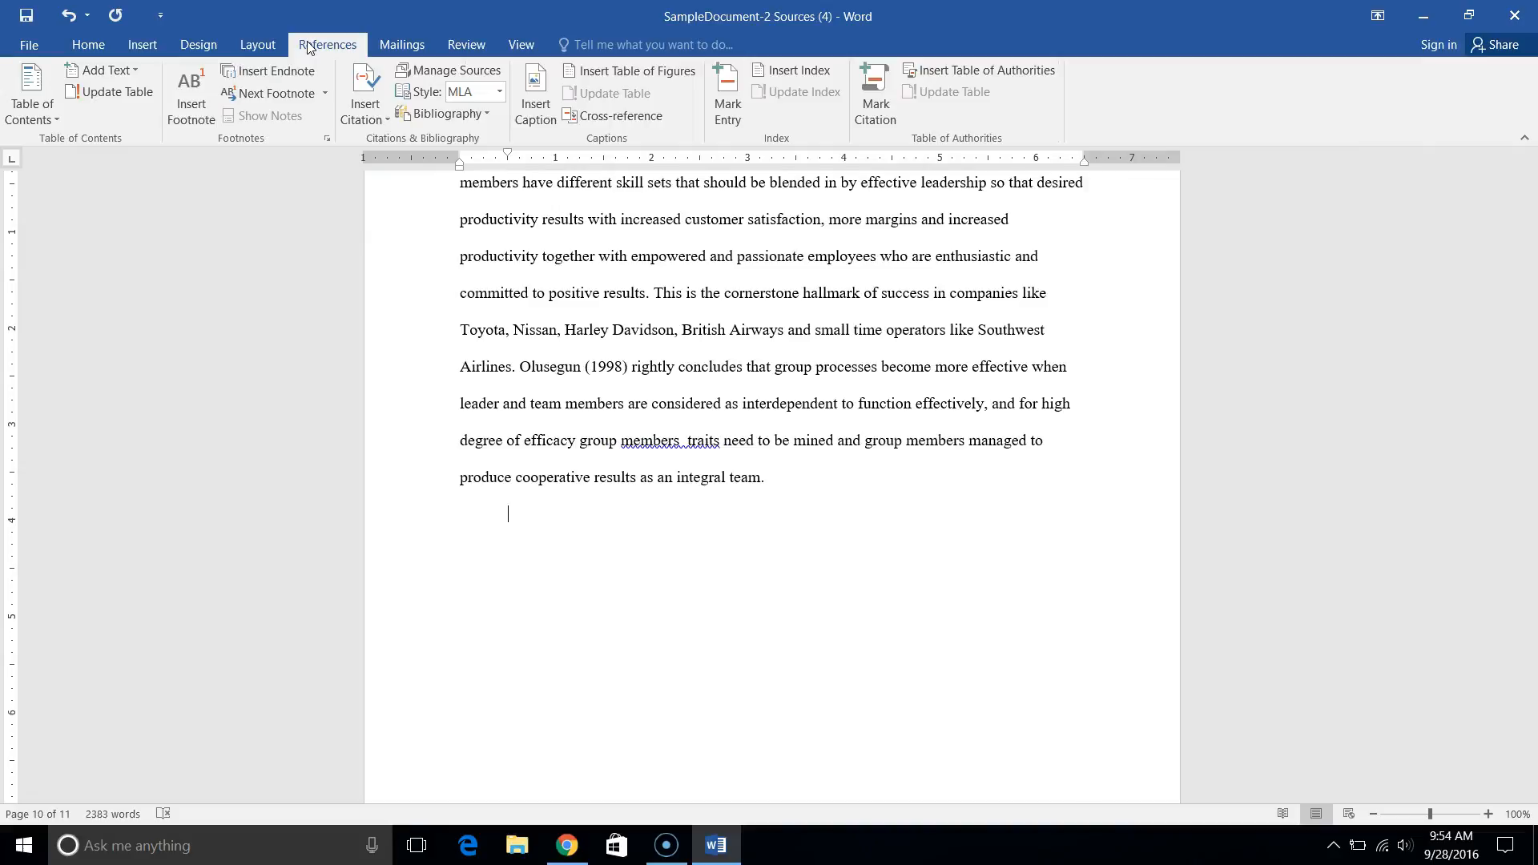
left_click(553, 852)
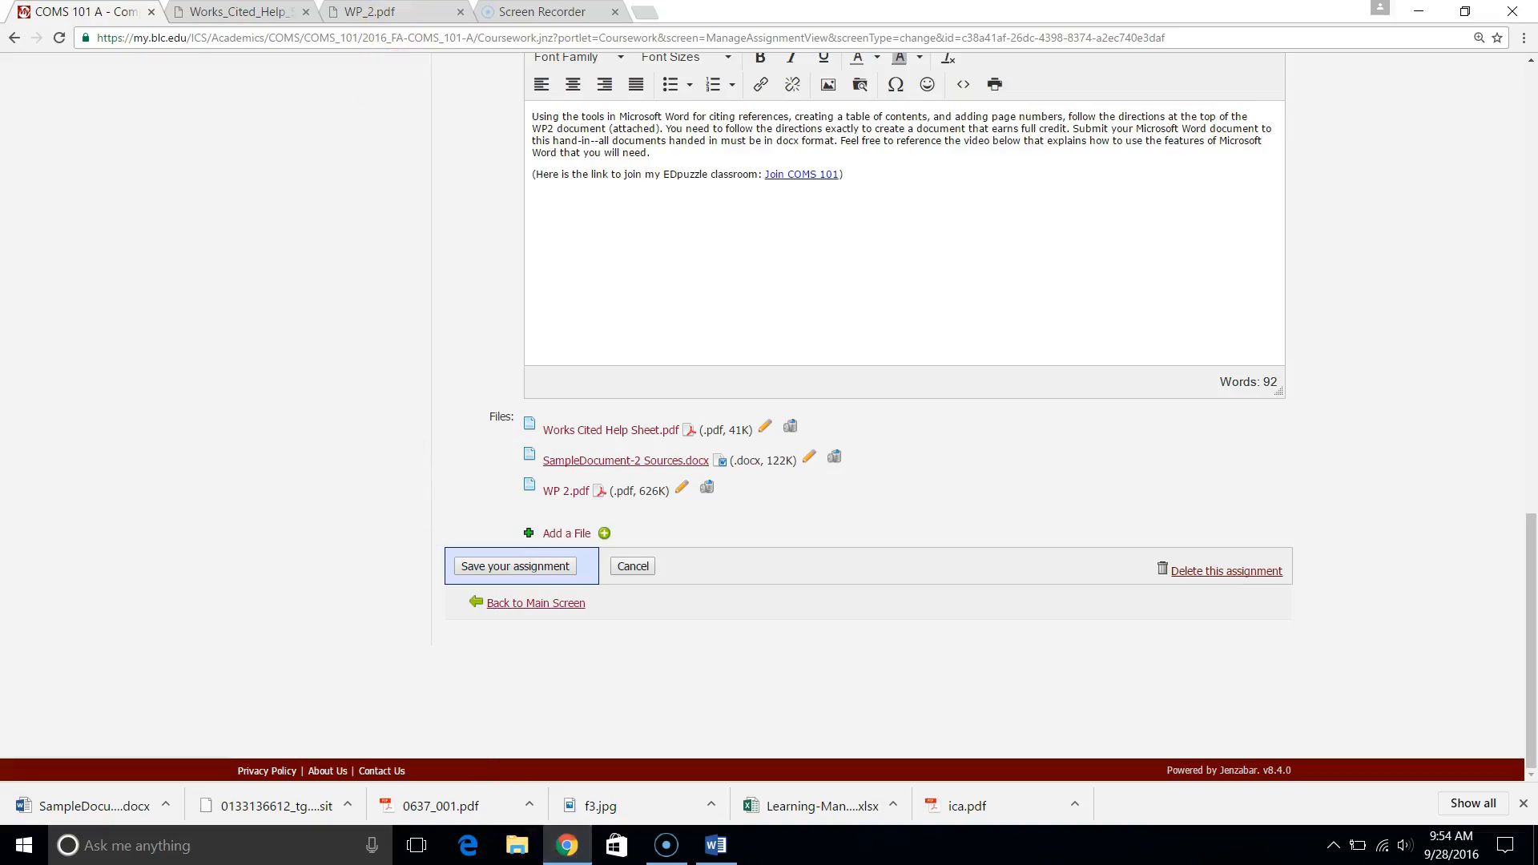
left_click(377, 11)
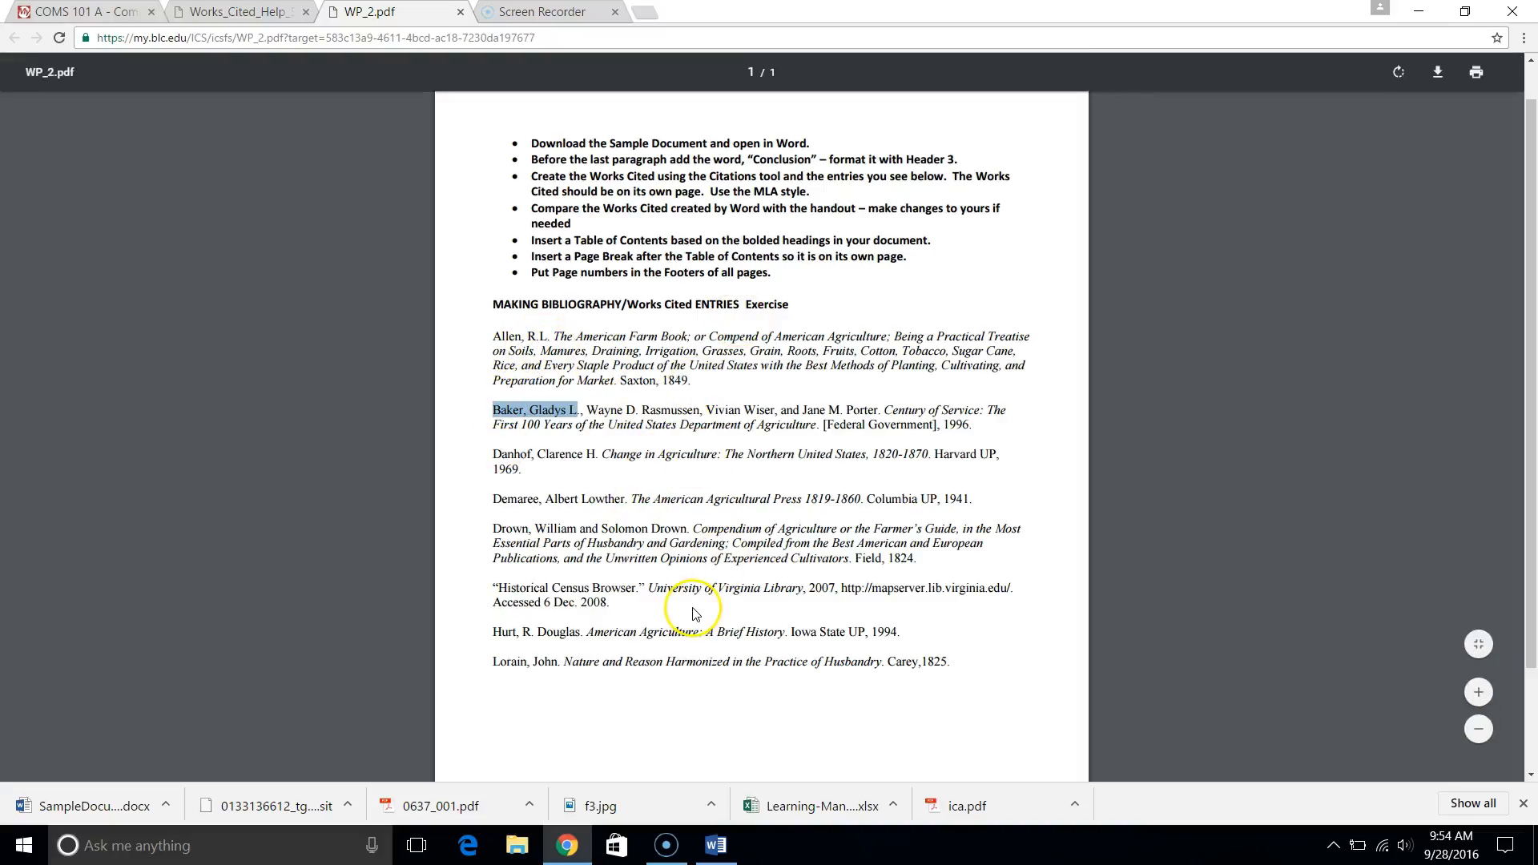
mouse_move(724, 857)
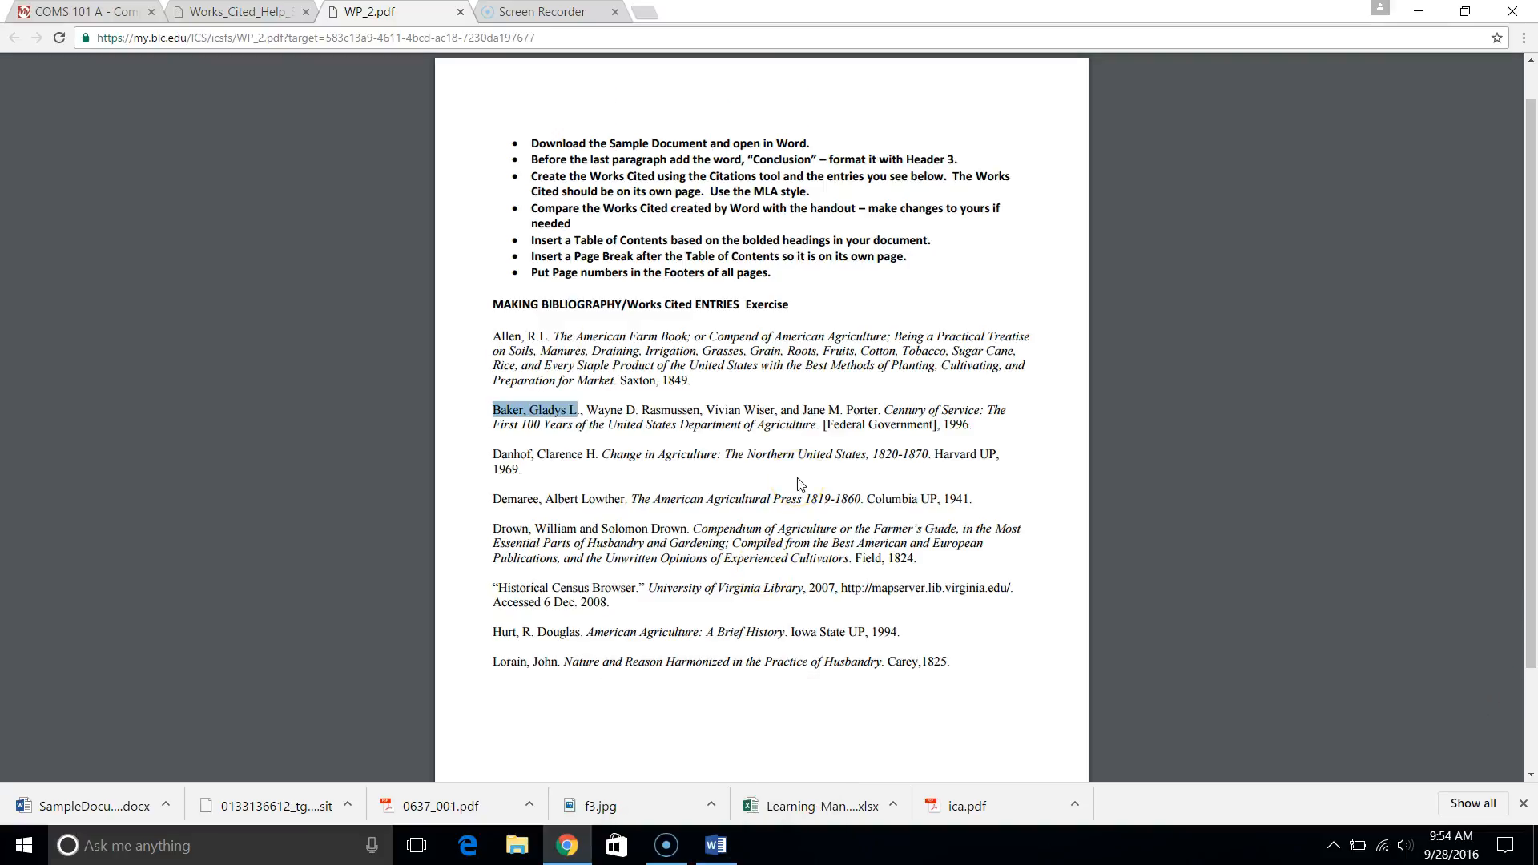
left_click(1466, 11)
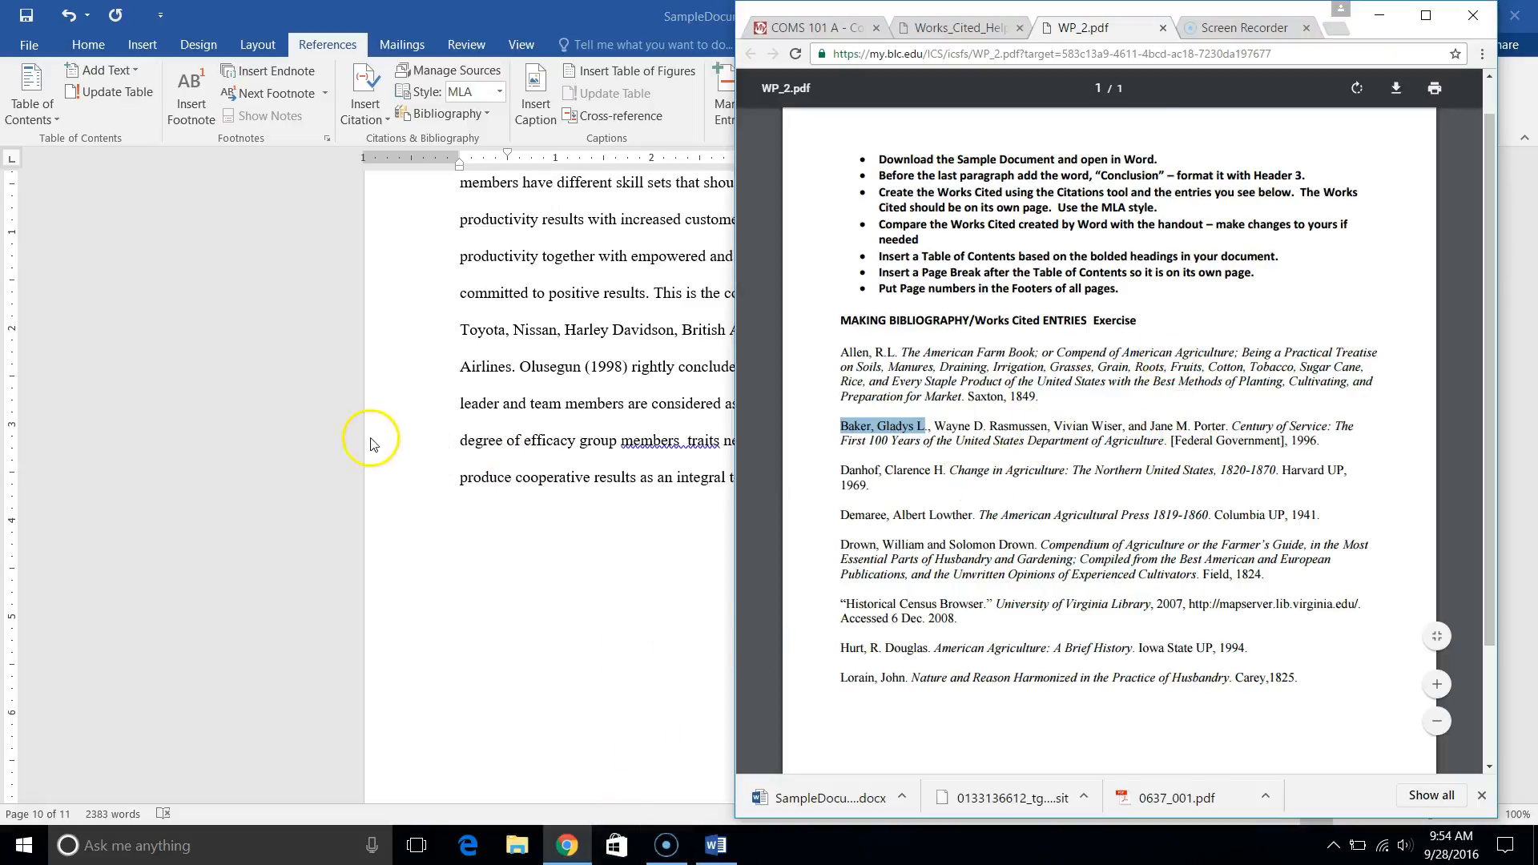
left_click(508, 517)
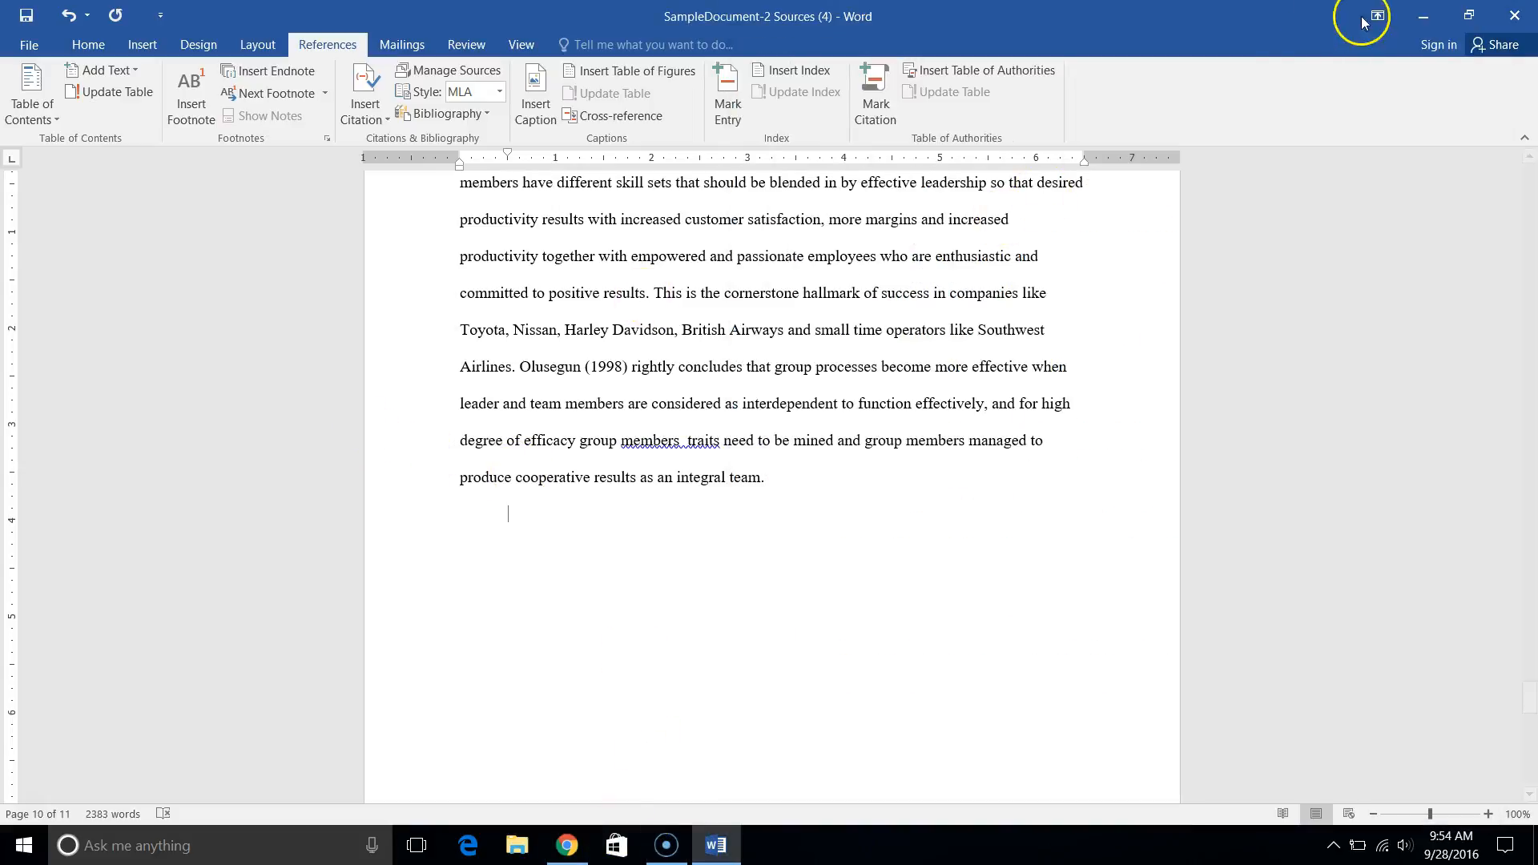
left_click(1468, 16)
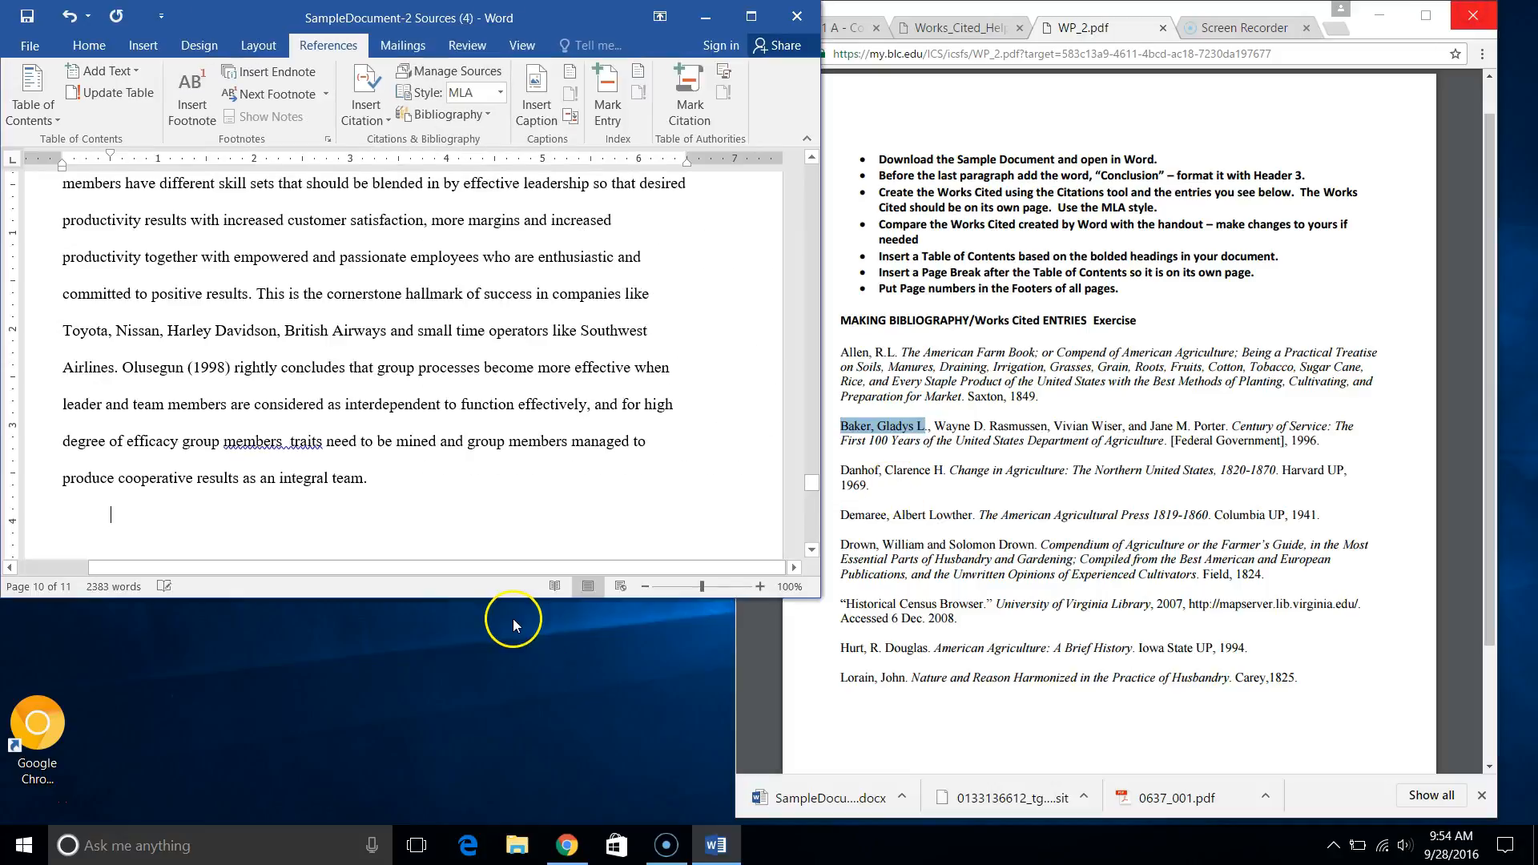
left_click_drag(513, 598, 498, 823)
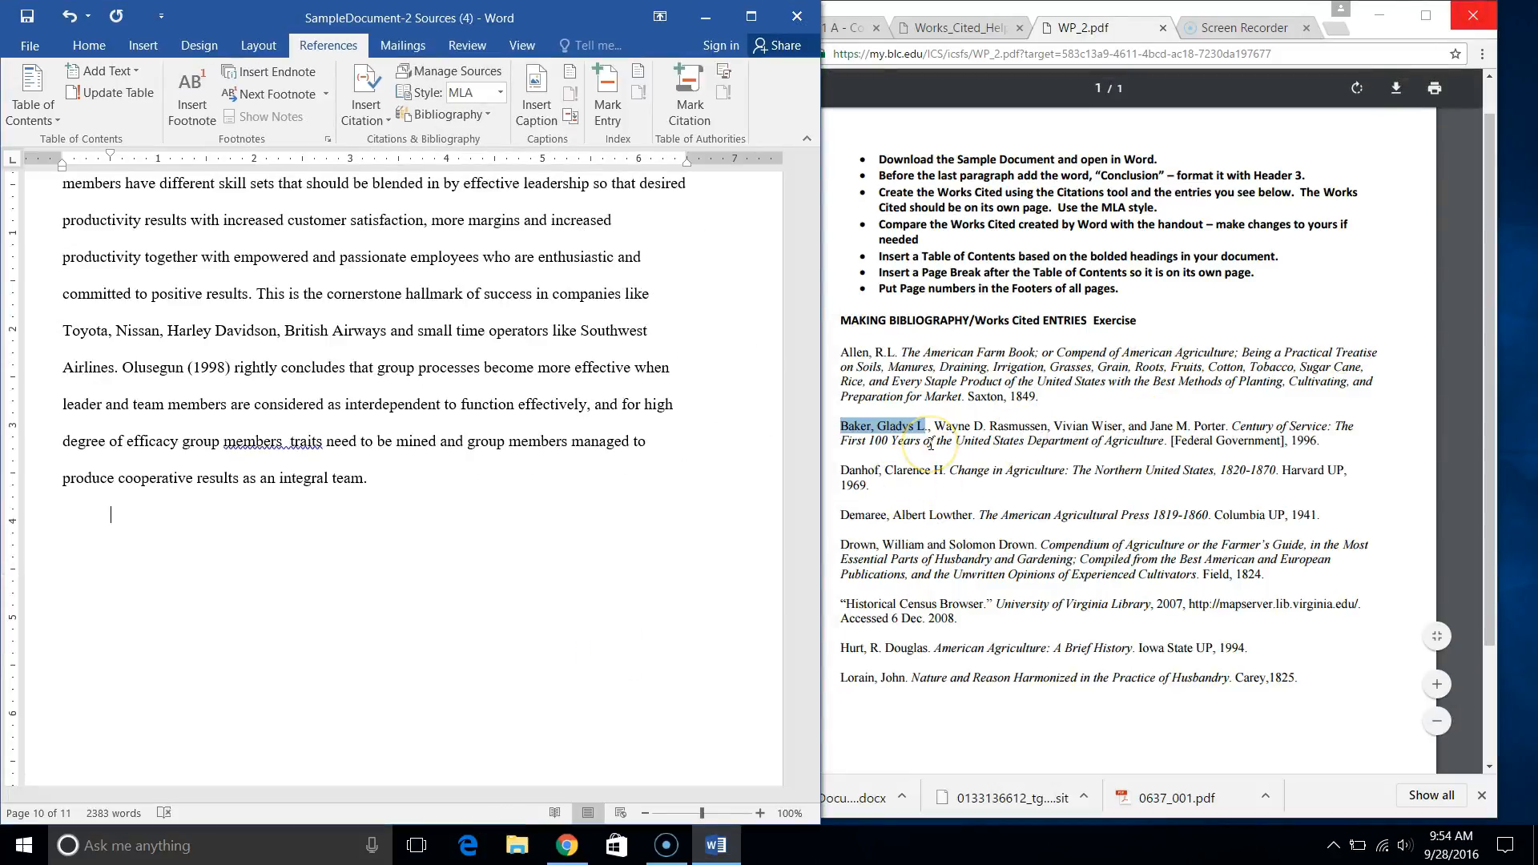
Open the Source Manager and preview the two book sources in the current list
left_click(442, 75)
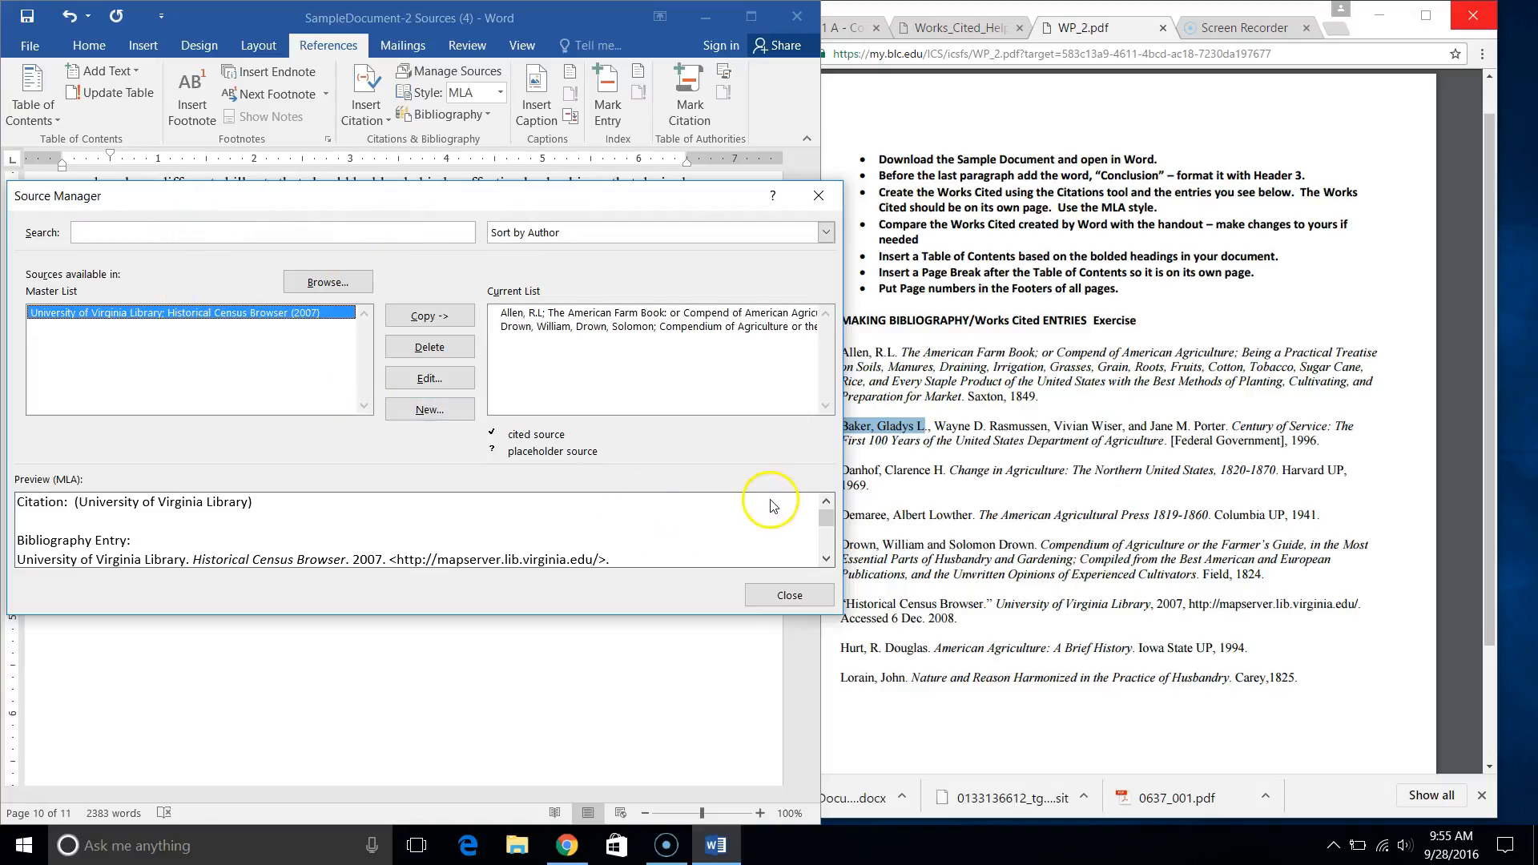
left_click(548, 314)
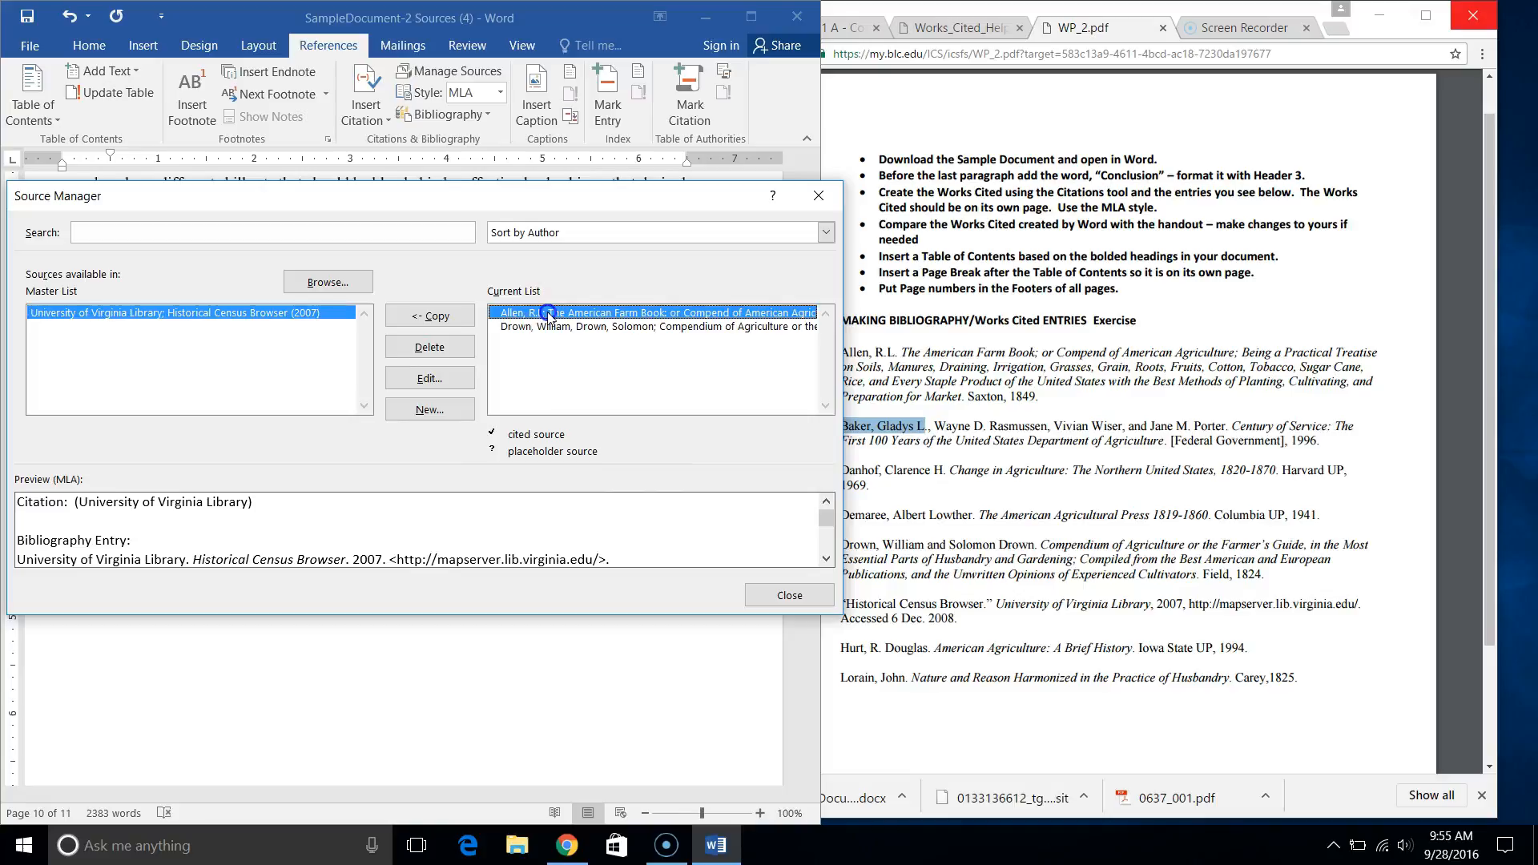
left_click(543, 326)
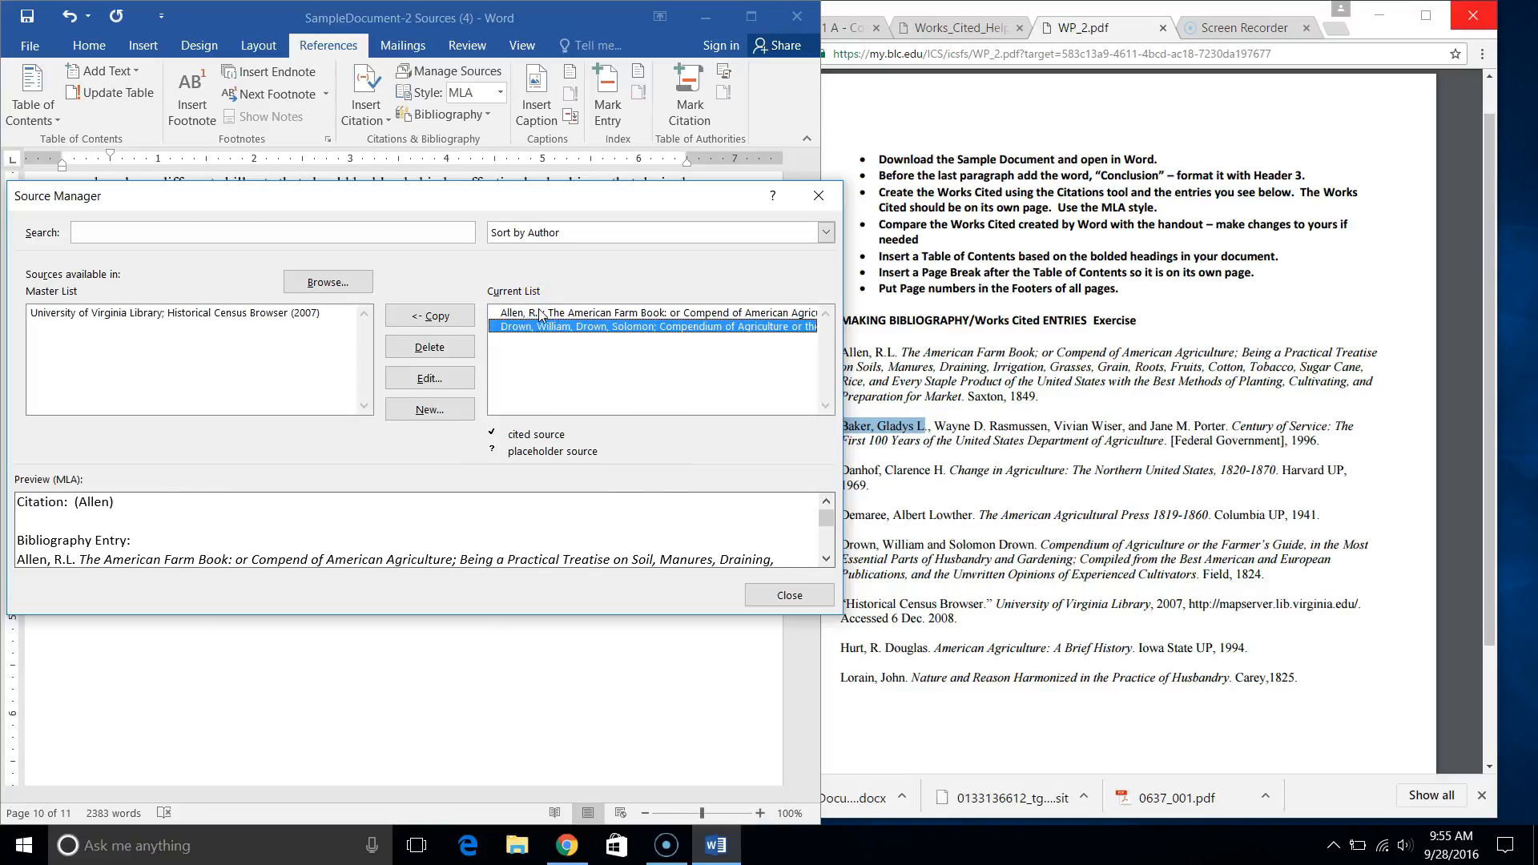
left_click(538, 313)
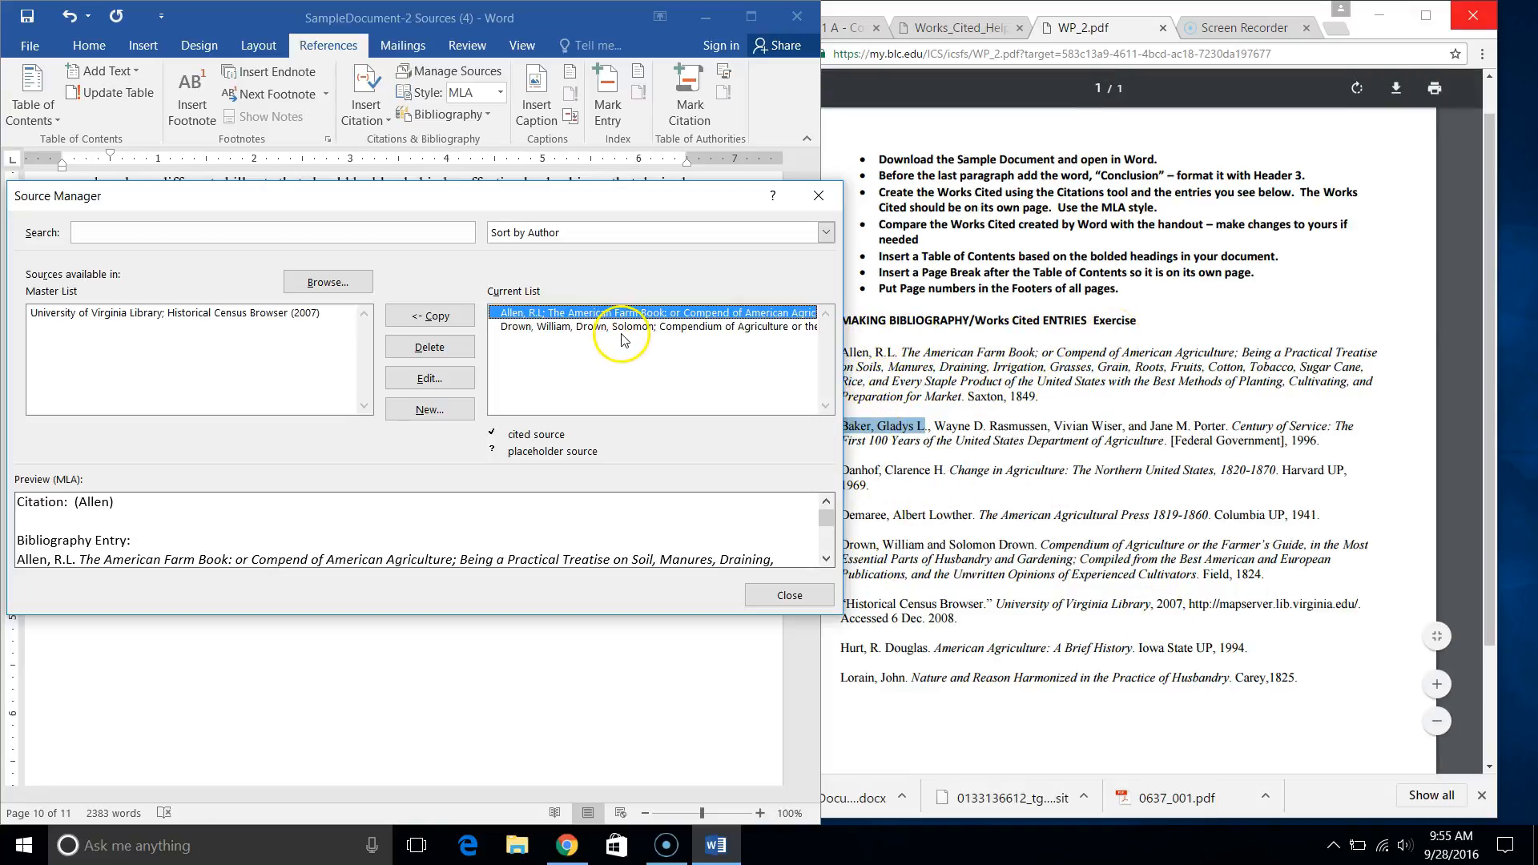
left_click(574, 327)
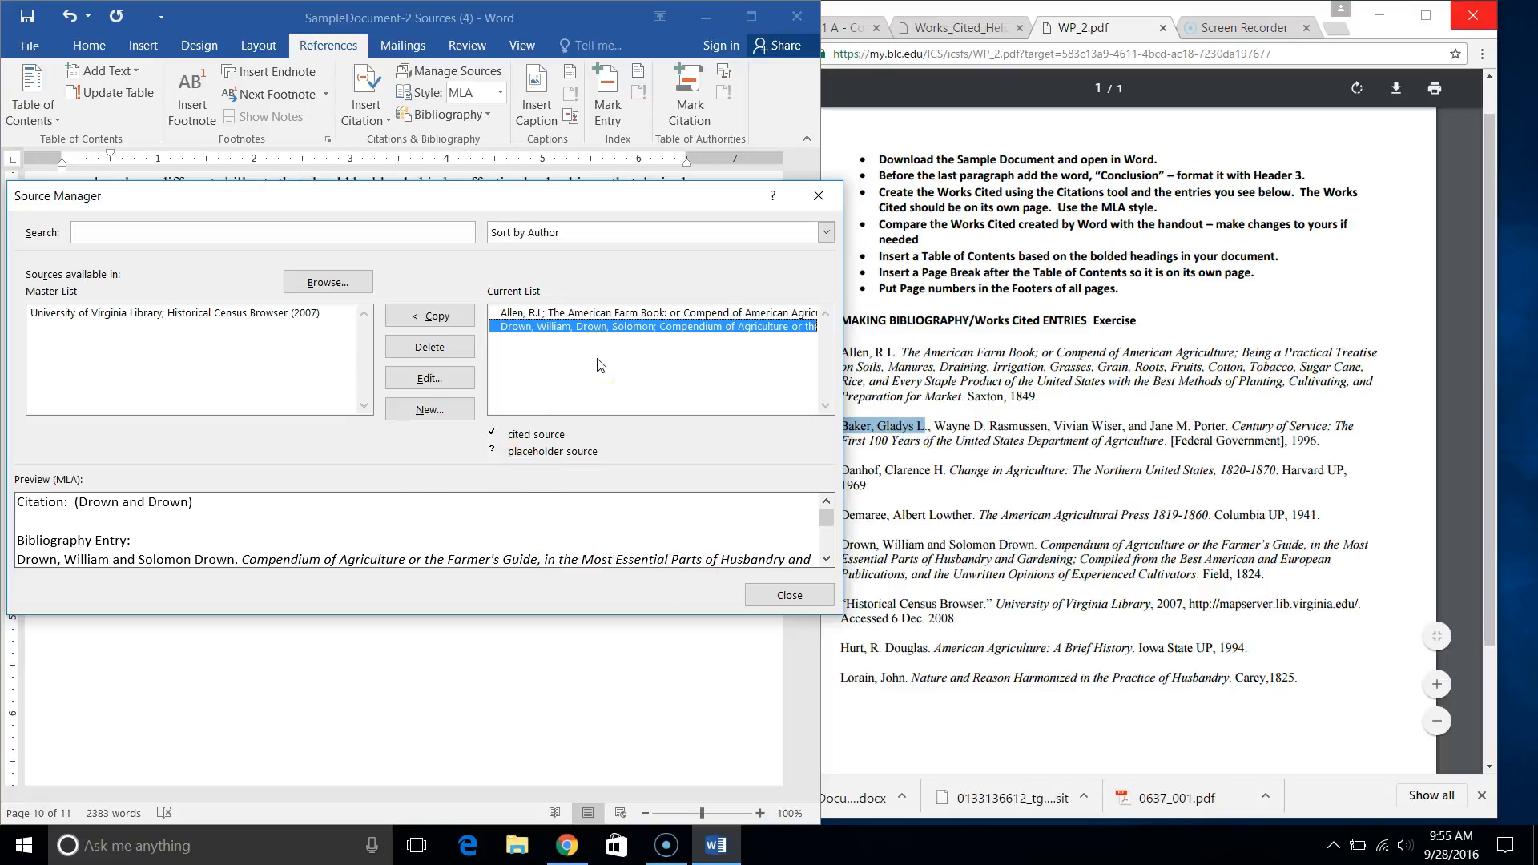
Create a new bibliography source and set its type to Book
left_click(440, 417)
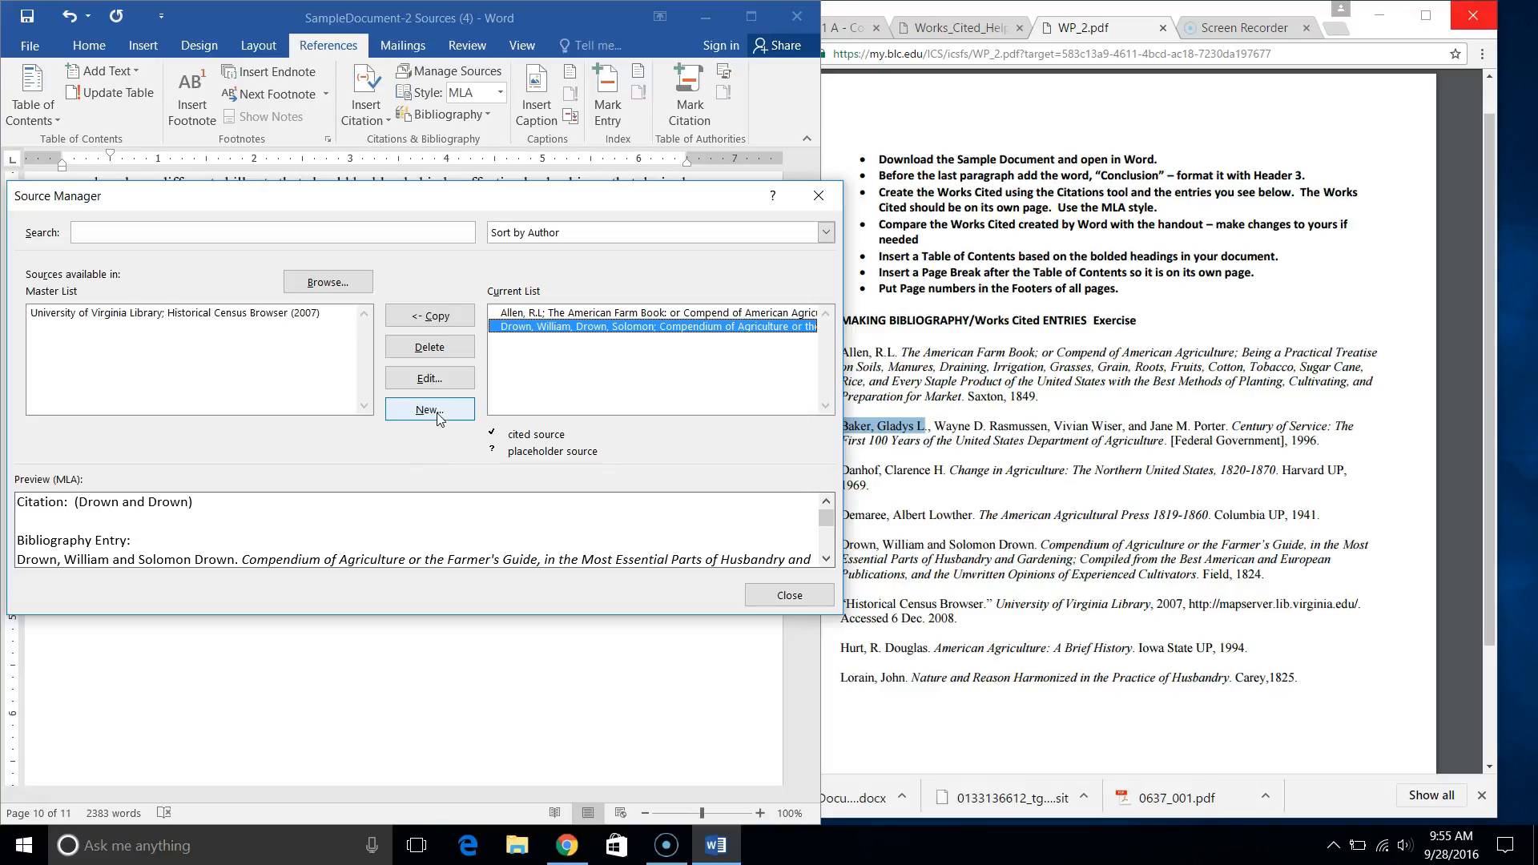
left_click(472, 411)
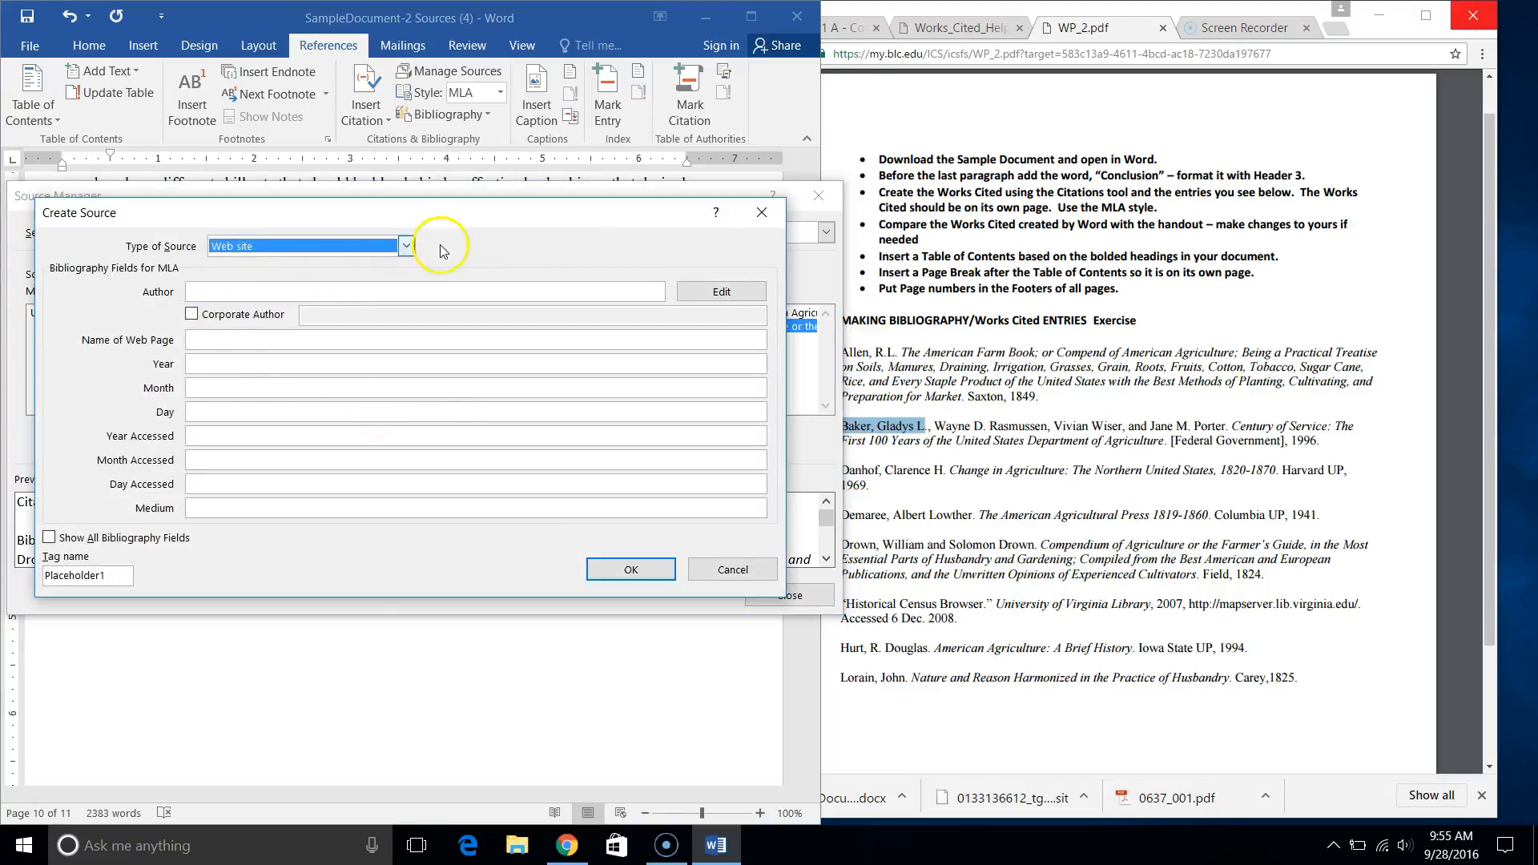
left_click(409, 245)
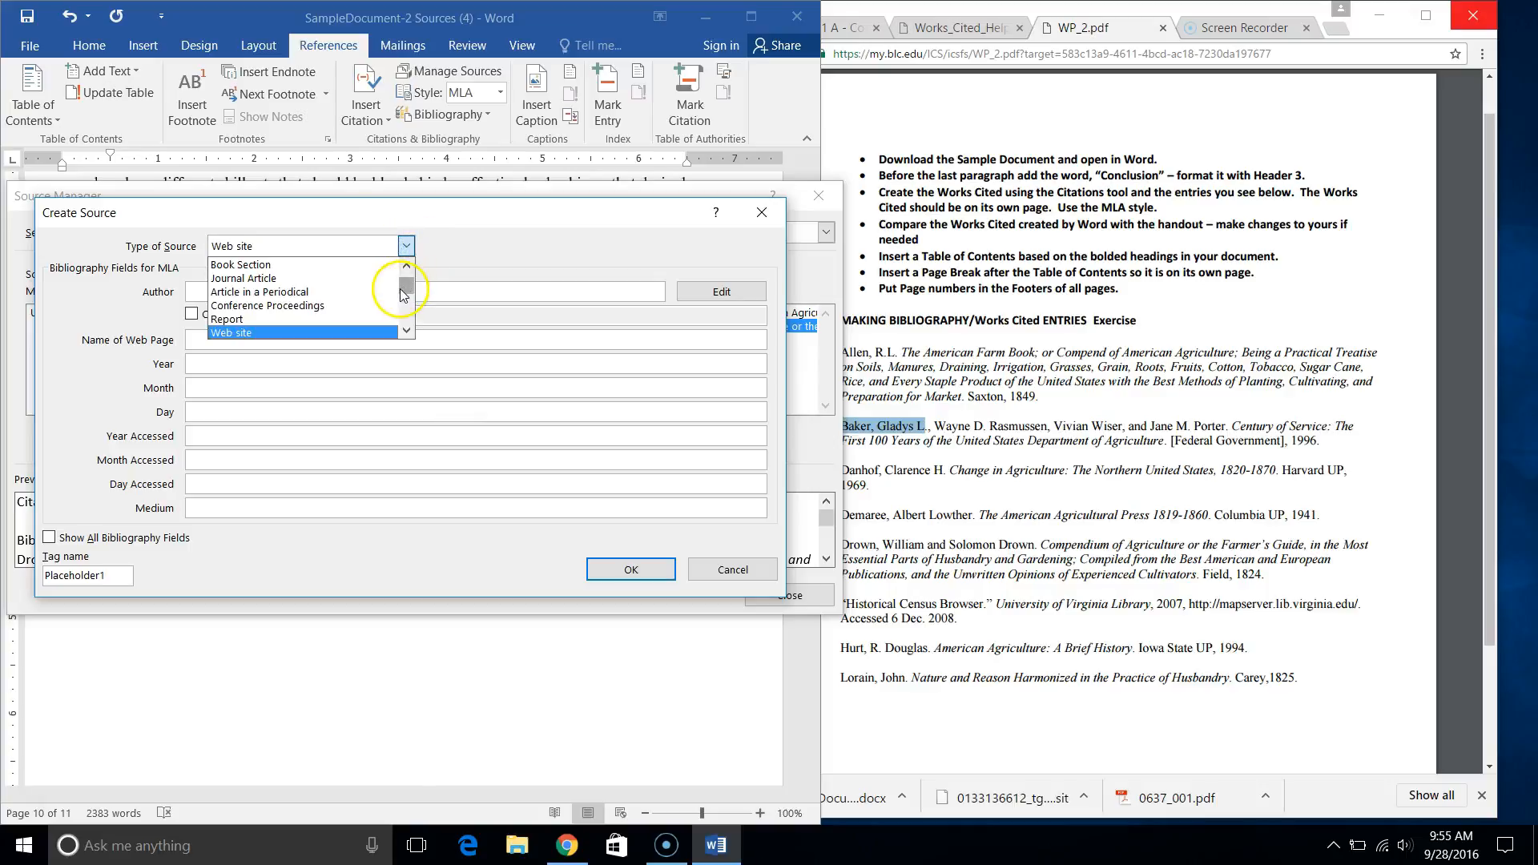
mouse_move(407, 276)
left_mouse_down()
mouse_move(408, 320)
mouse_move(410, 282)
left_mouse_up()
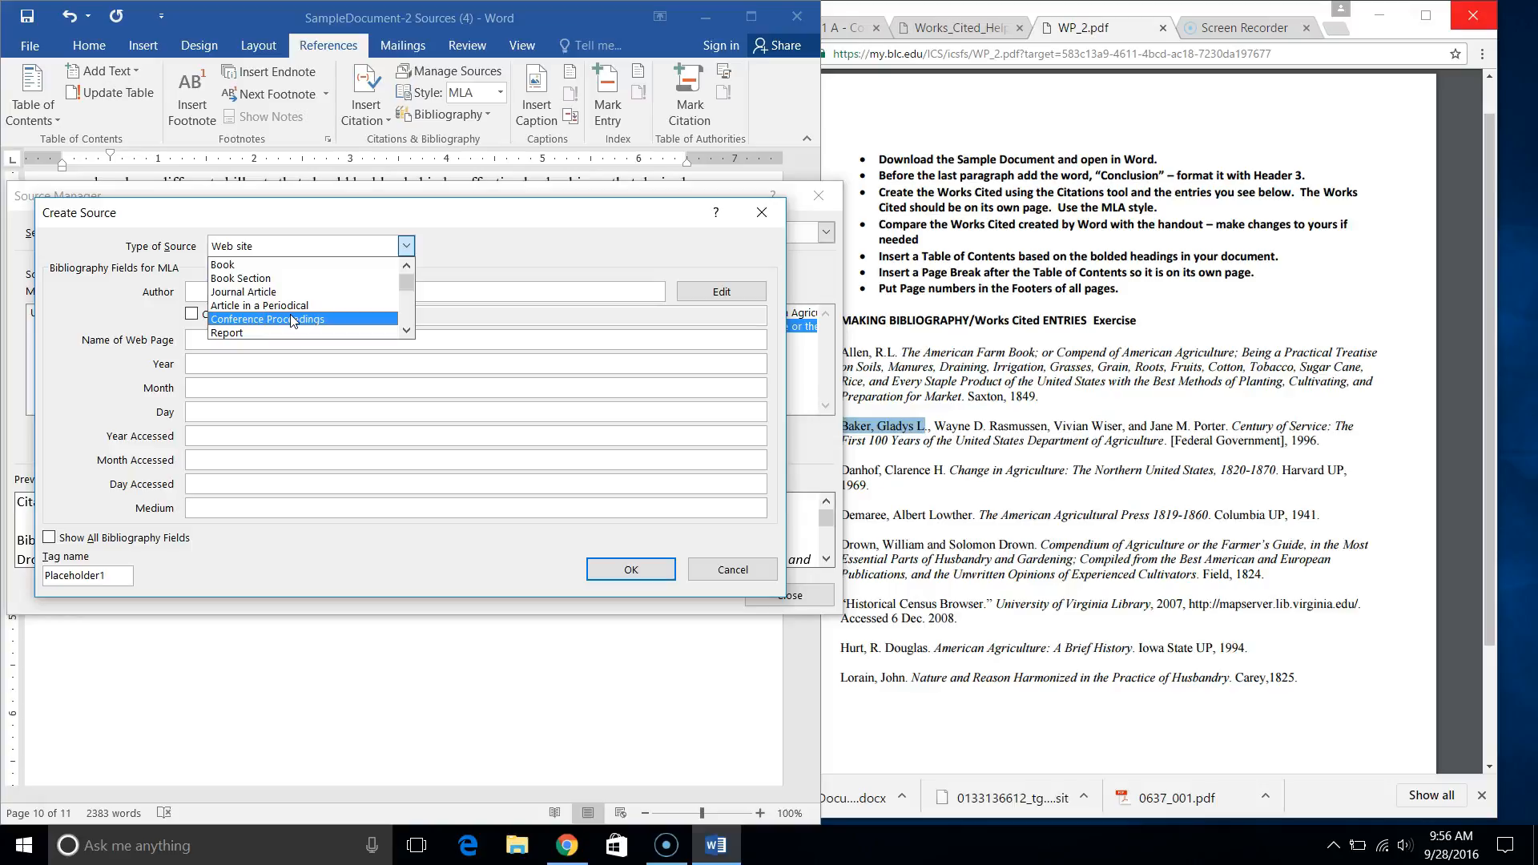
left_click(238, 273)
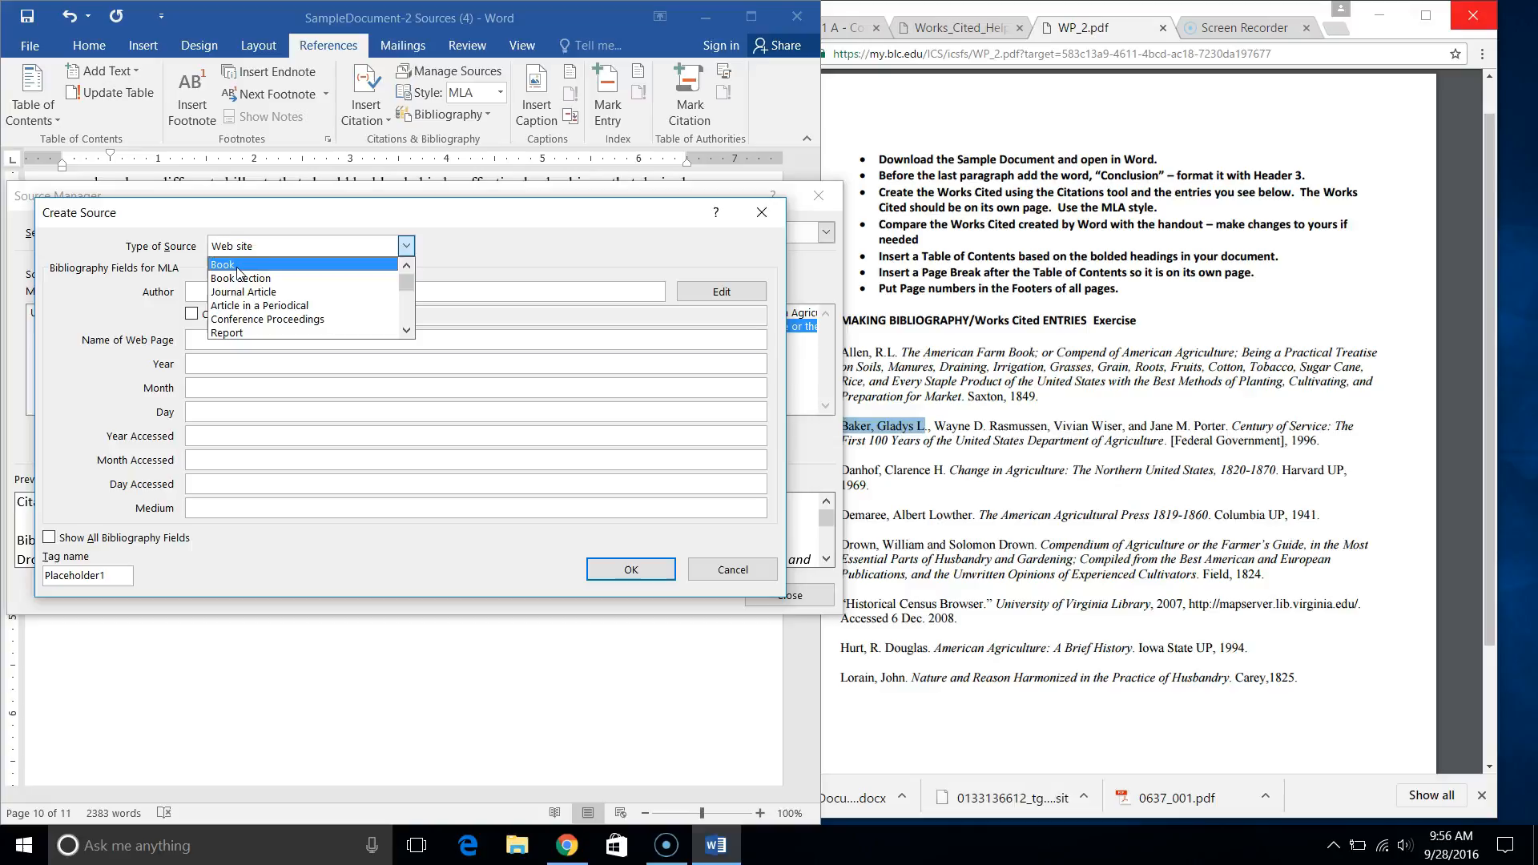
left_click(238, 272)
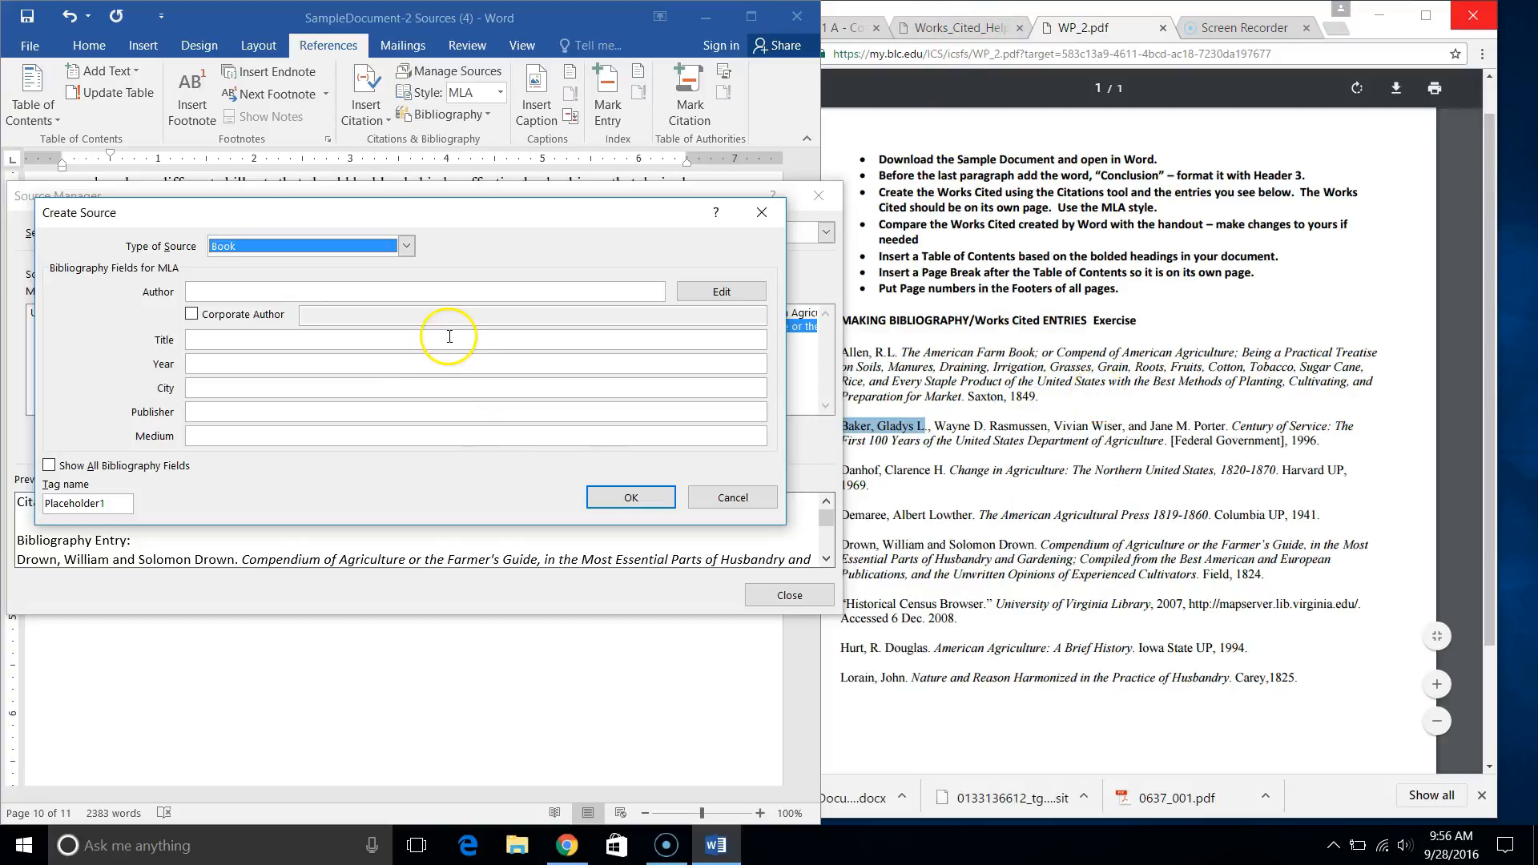
Enter all four authors of the Century of Service book, surname first and separated by semicolons
left_click(243, 293)
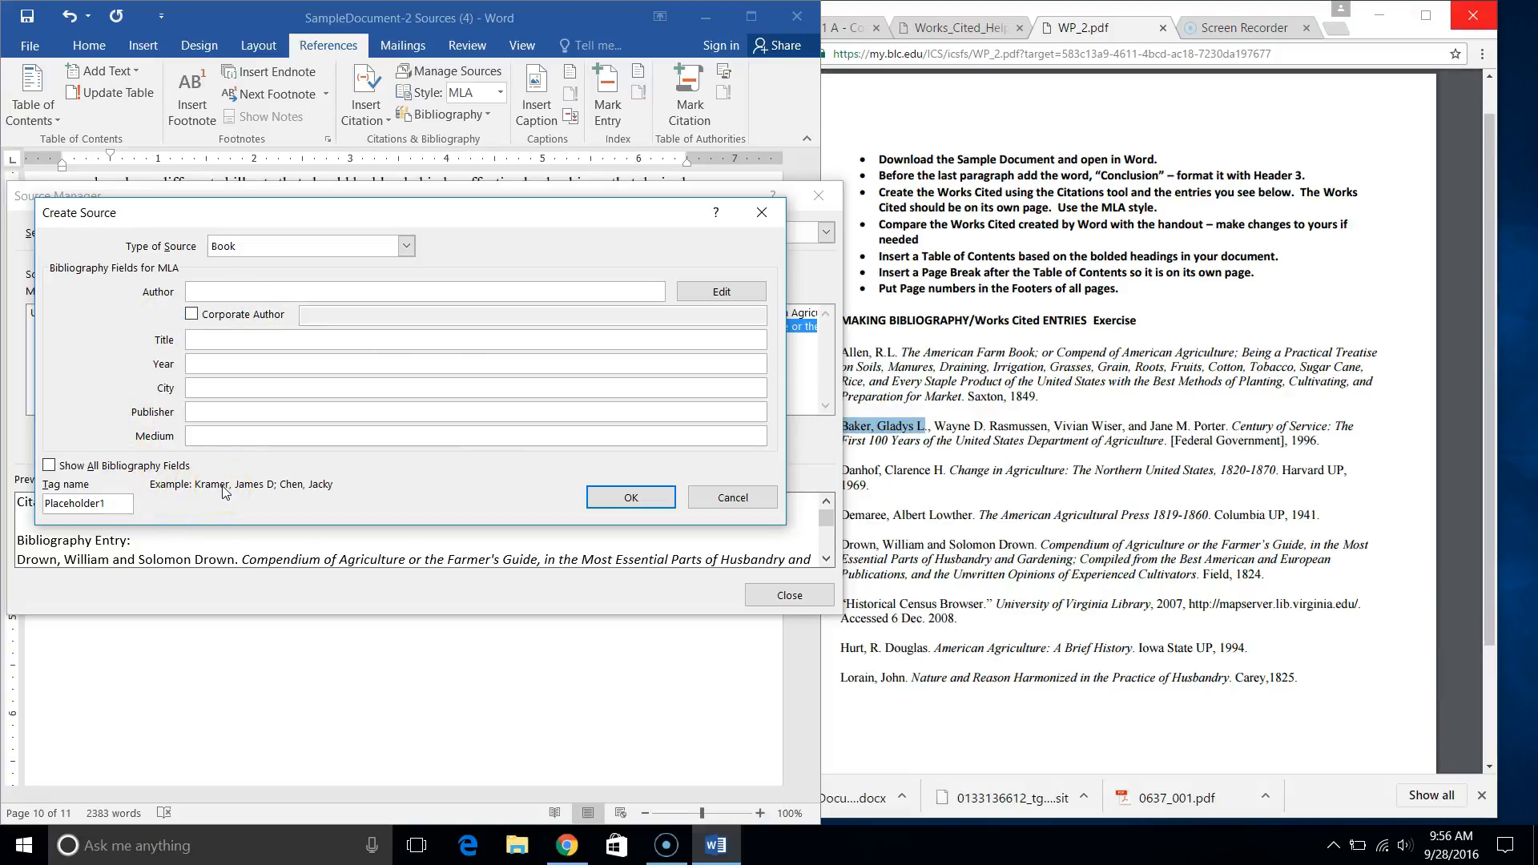
type("Baker, Gladys L.")
type("Rasmussen, Way")
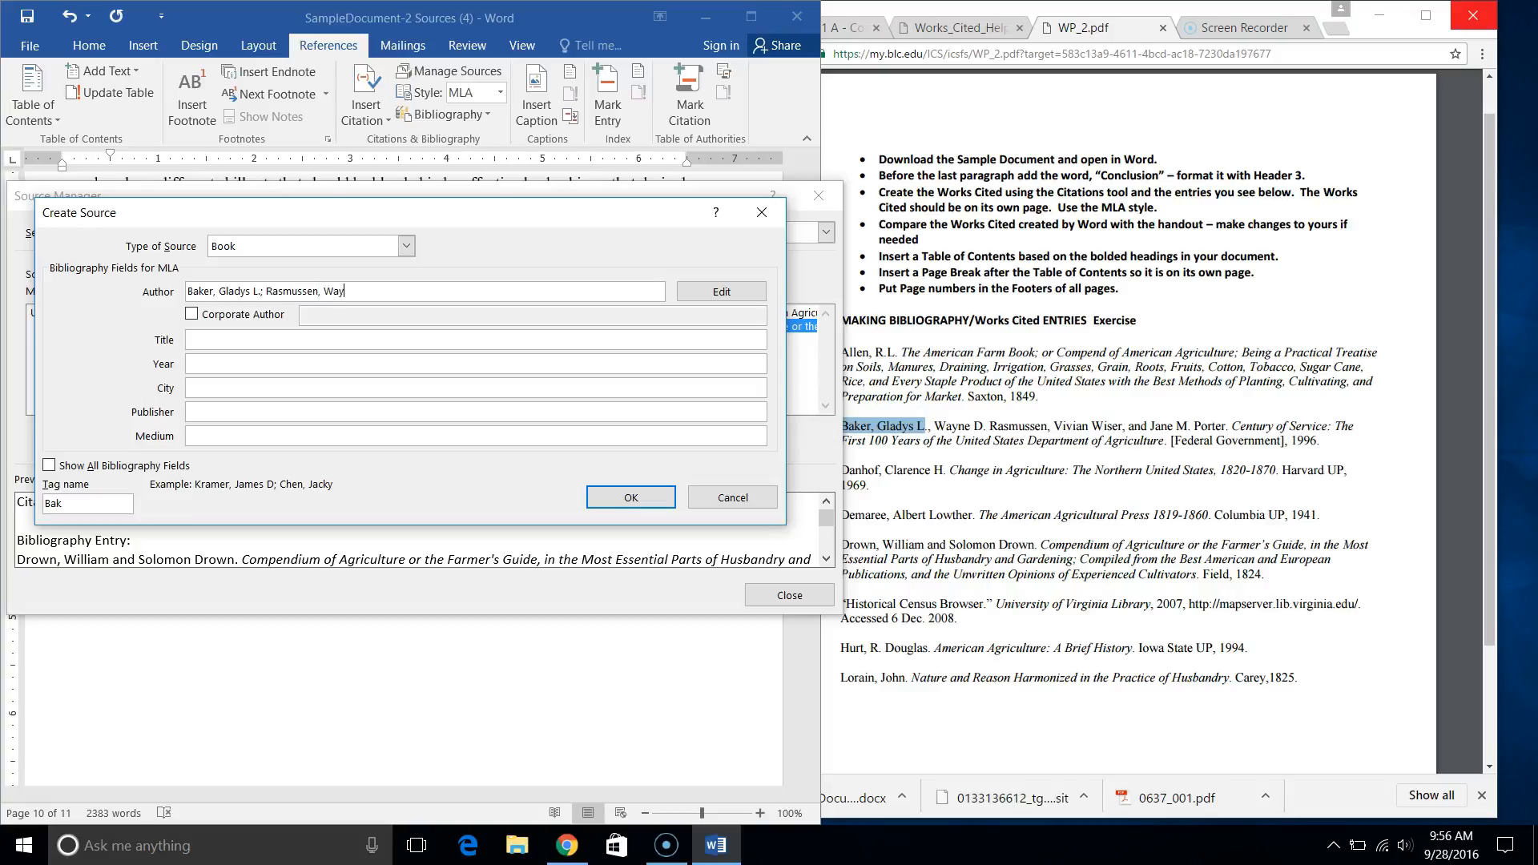
type("ne D., Wiser")
key("BackSpace")
key("BackSpace")
key("BackSpace")
key("BackSpace")
key("BackSpace")
key("BackSpace")
type("Wiser, Vivian; Pord")
key("BackSpace")
type("ter, Jane M.")
Copy the first line of the book title, "Century of Service: The", from WP_2.pdf into the source's title
left_click(269, 346)
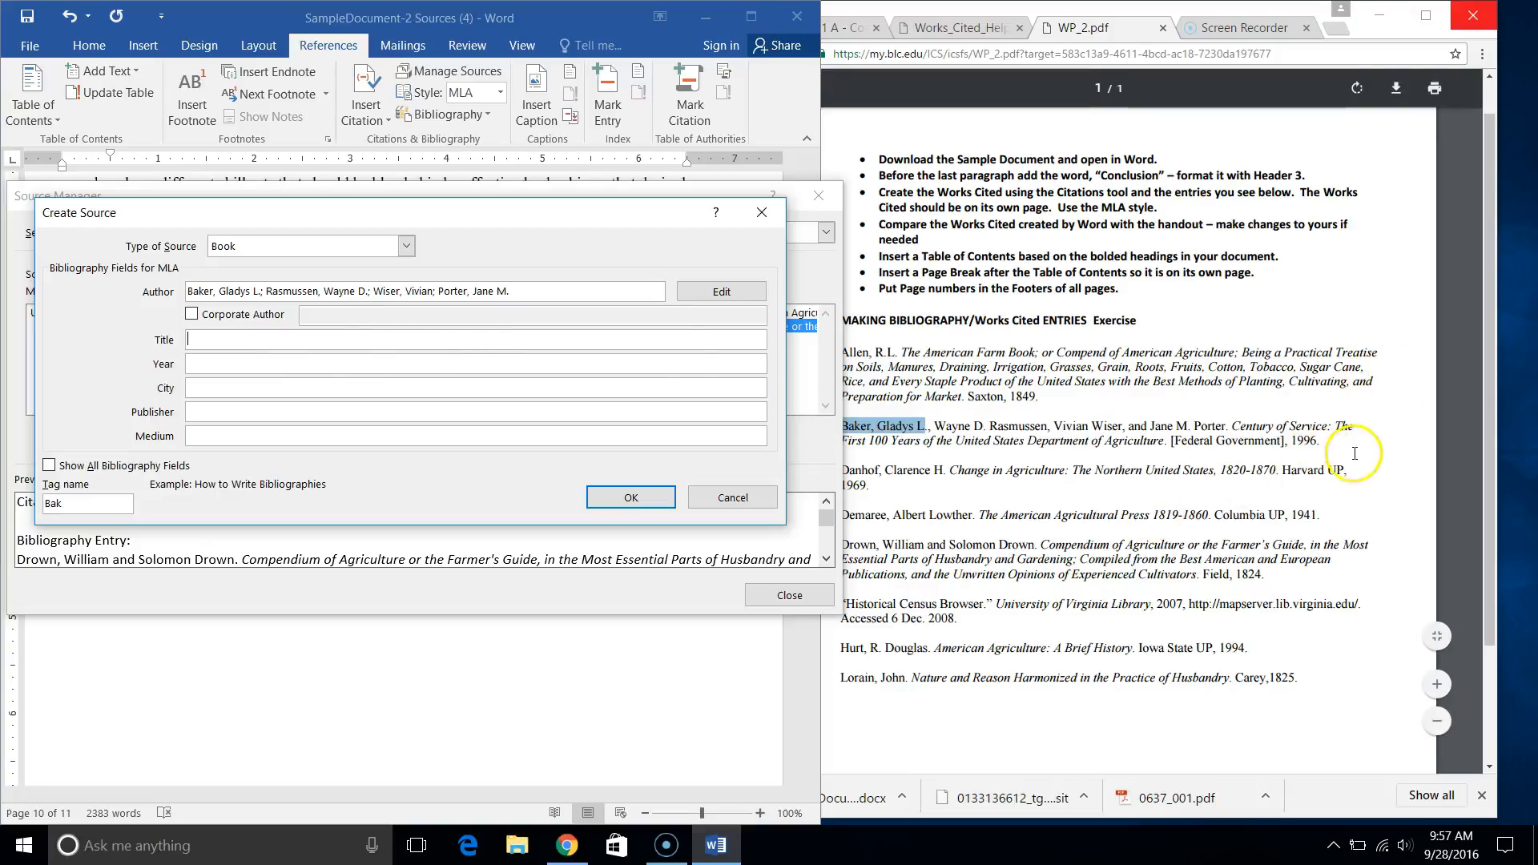
left_click(1232, 427)
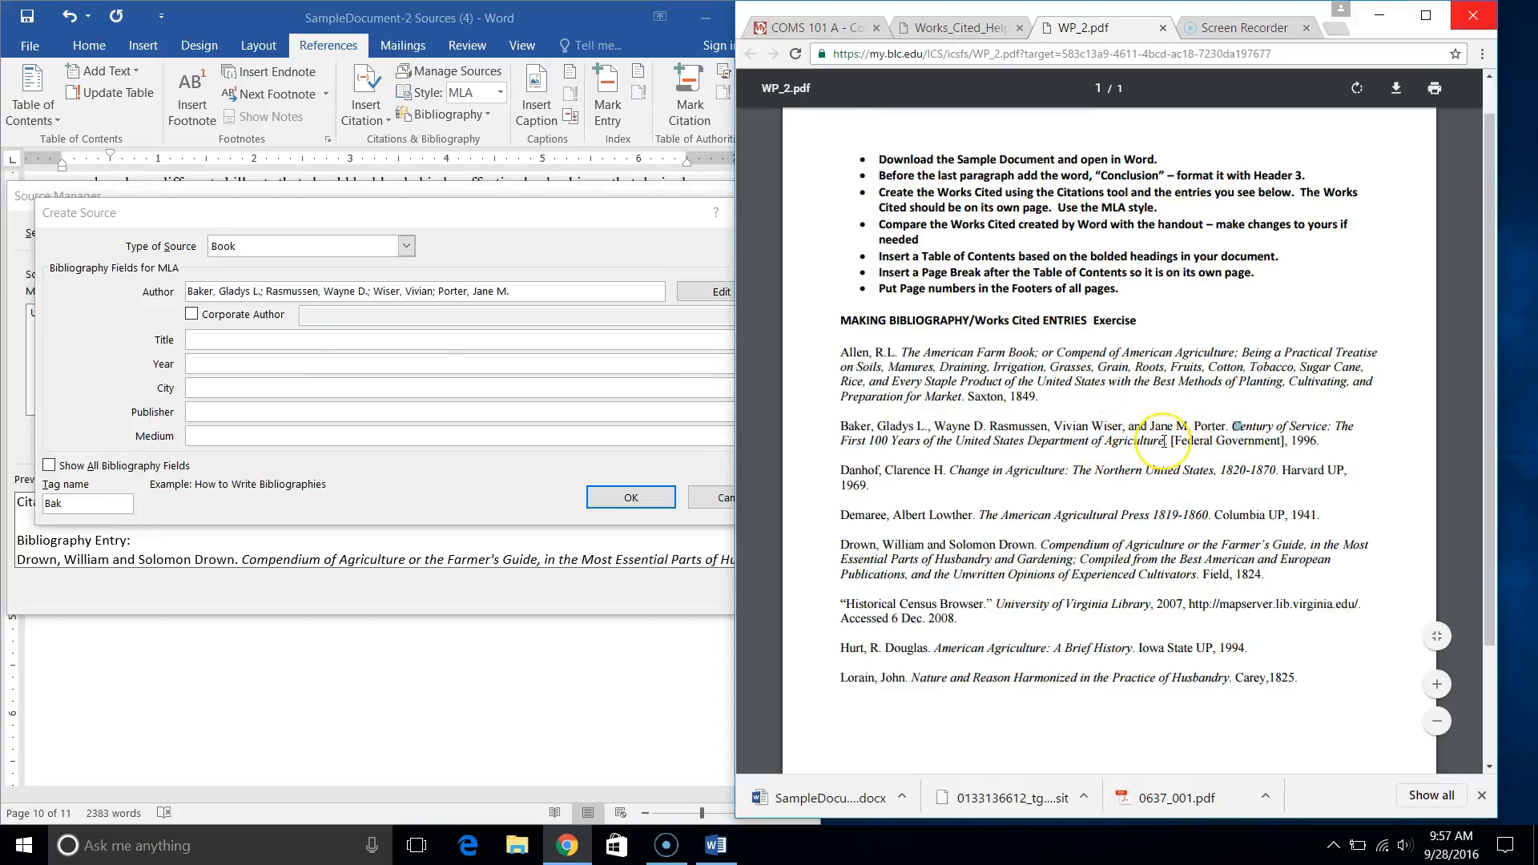
left_click_drag(1164, 441, 1235, 426)
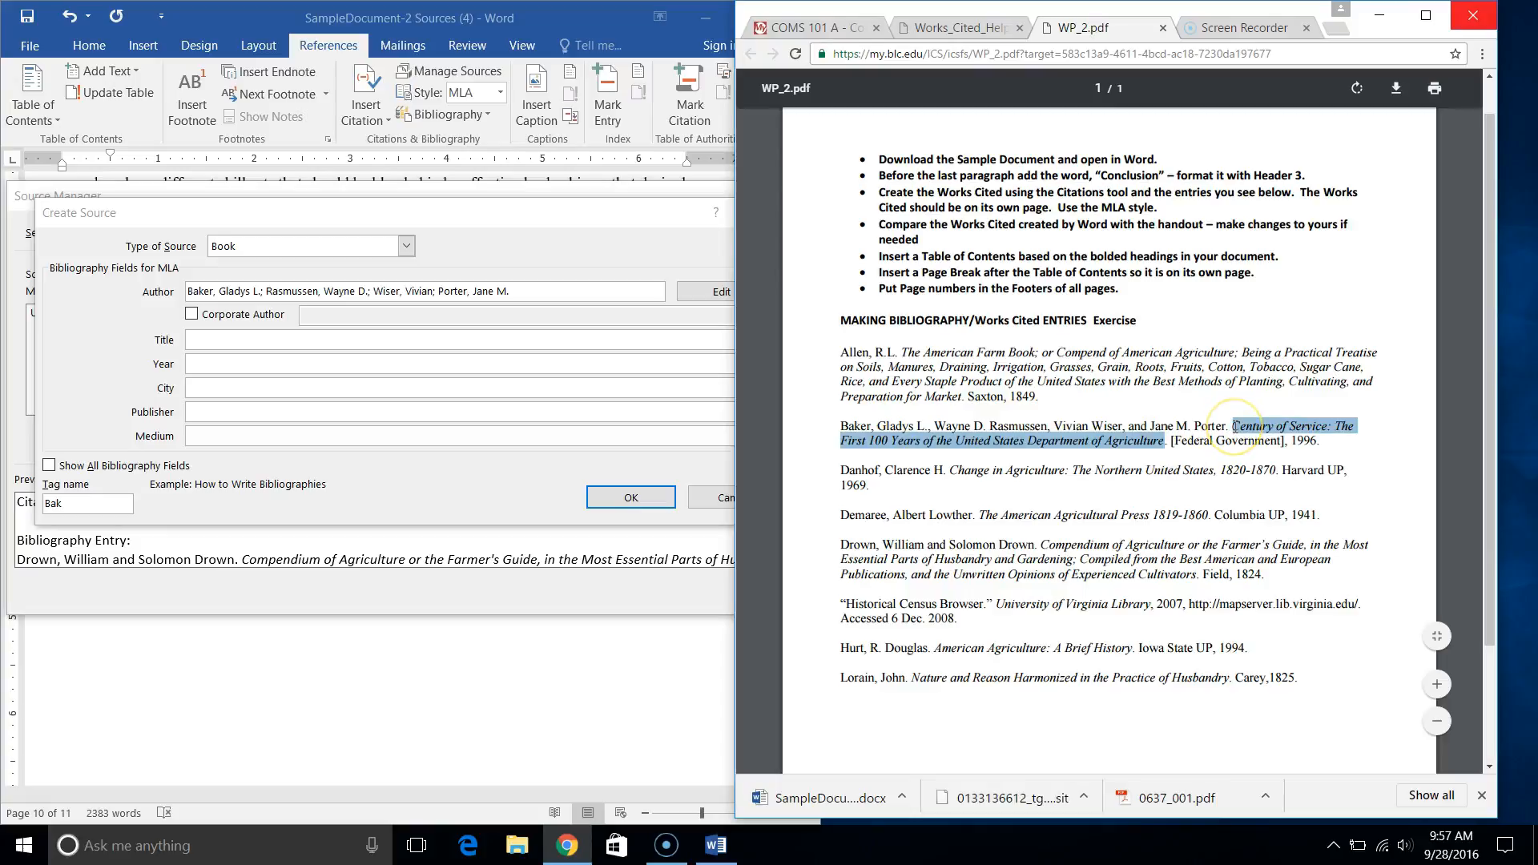
key("ctrl+c")
left_click(193, 335)
key("ctrl+v")
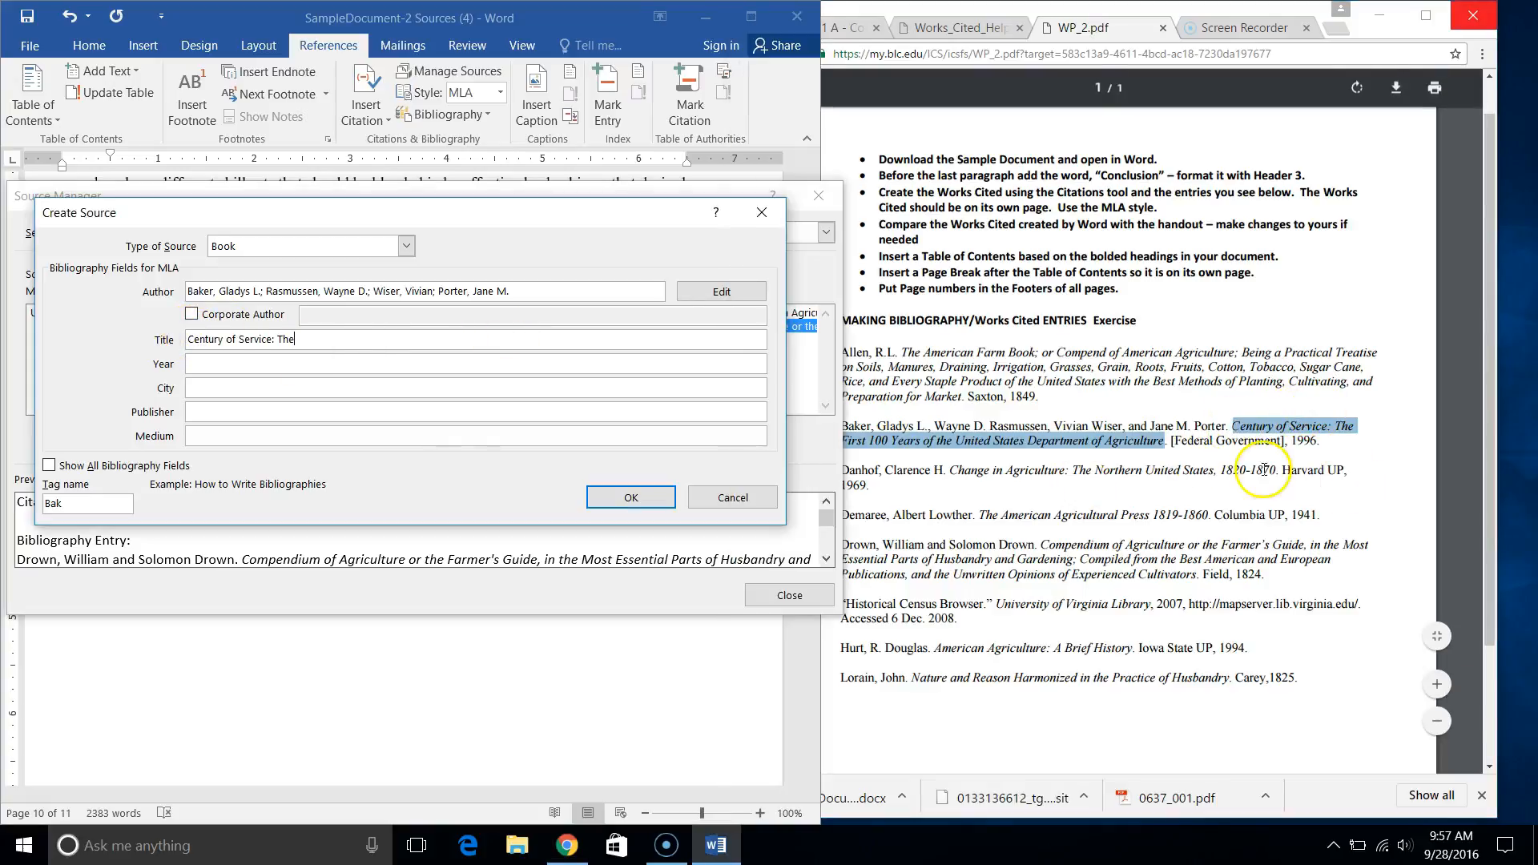
Append "First 100 Years of the United States Department of Agriculture" from WP_2.pdf to the title and set the year to 1996
left_click(1166, 438)
left_click_drag(842, 440, 1164, 440)
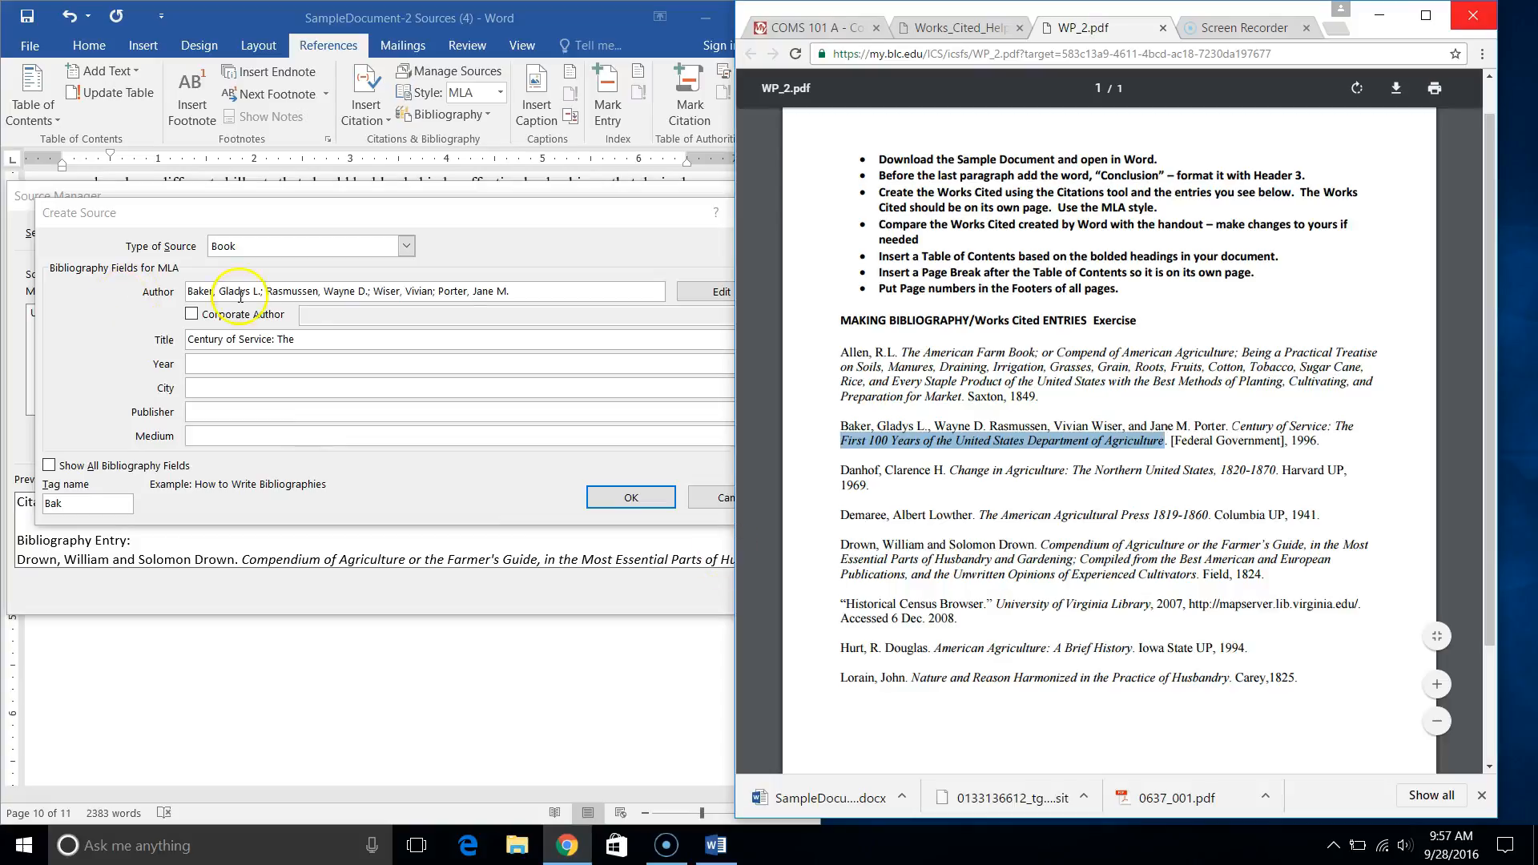
left_click(334, 339)
type("n")
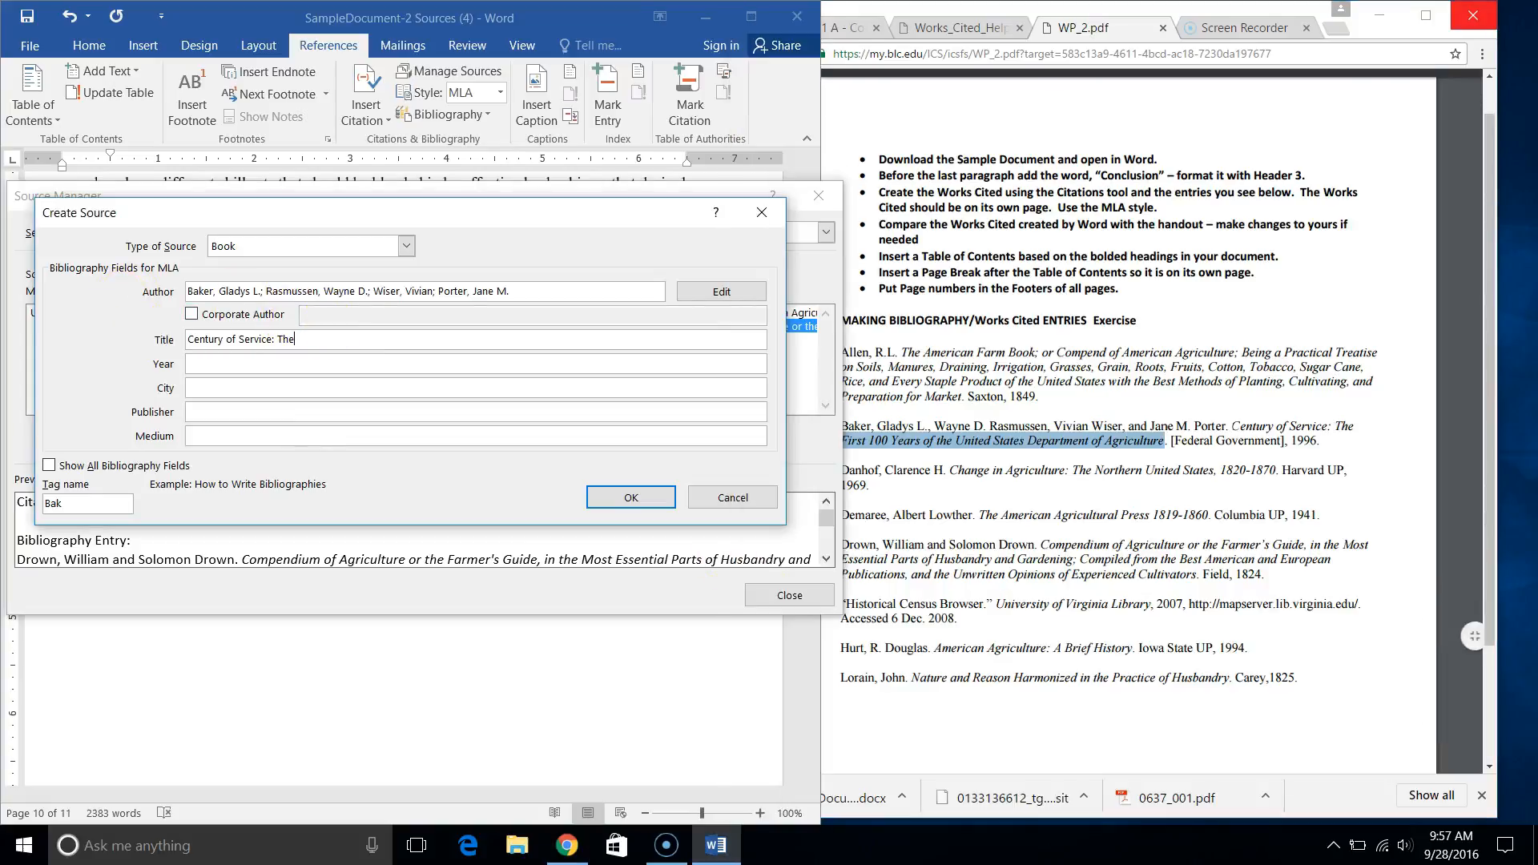
key("ctrl+v")
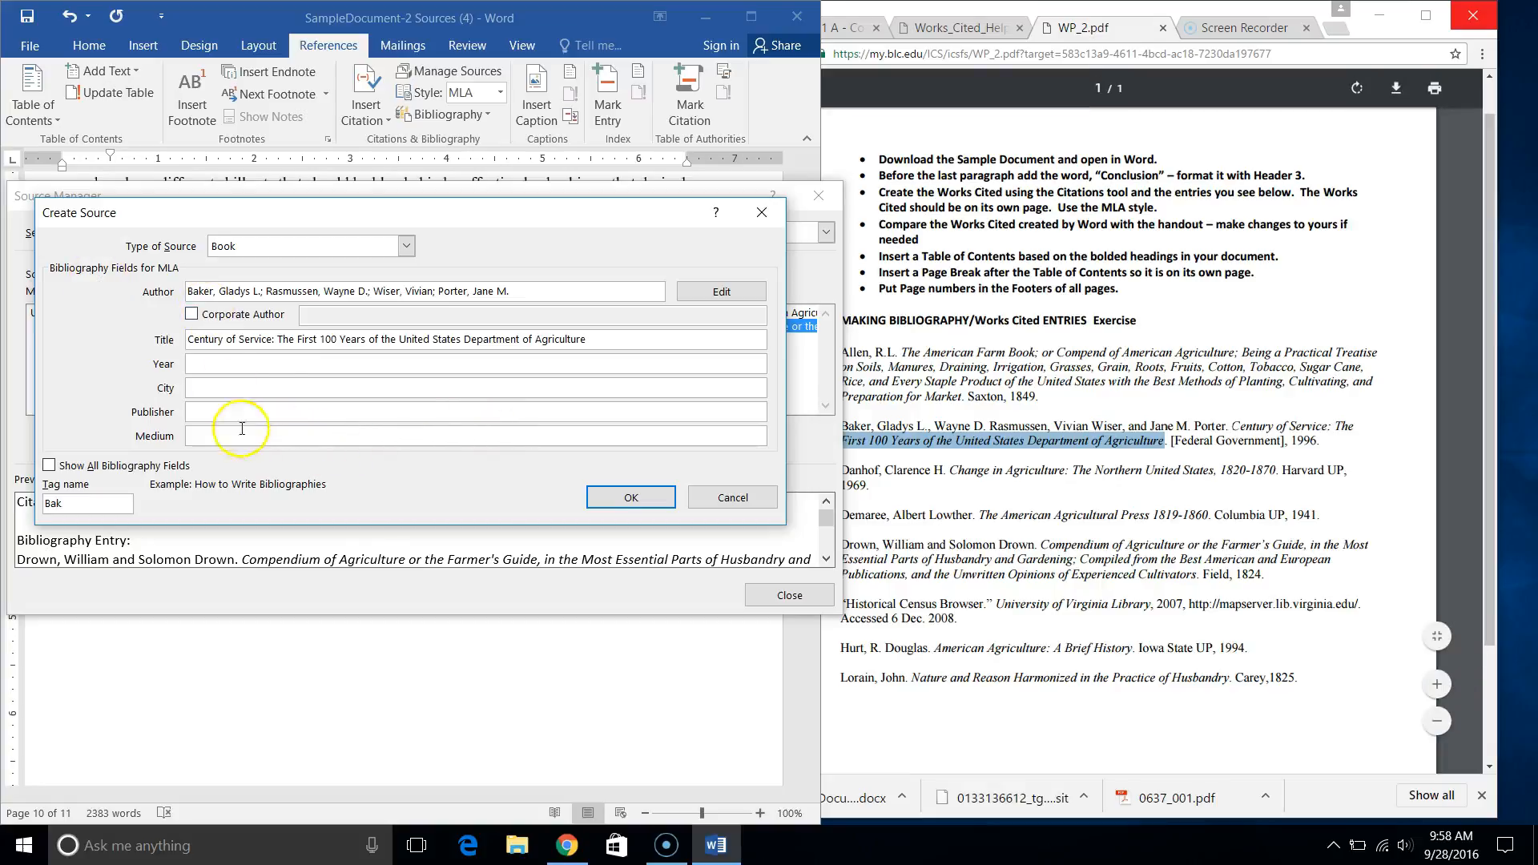
left_click(230, 364)
type("1996")
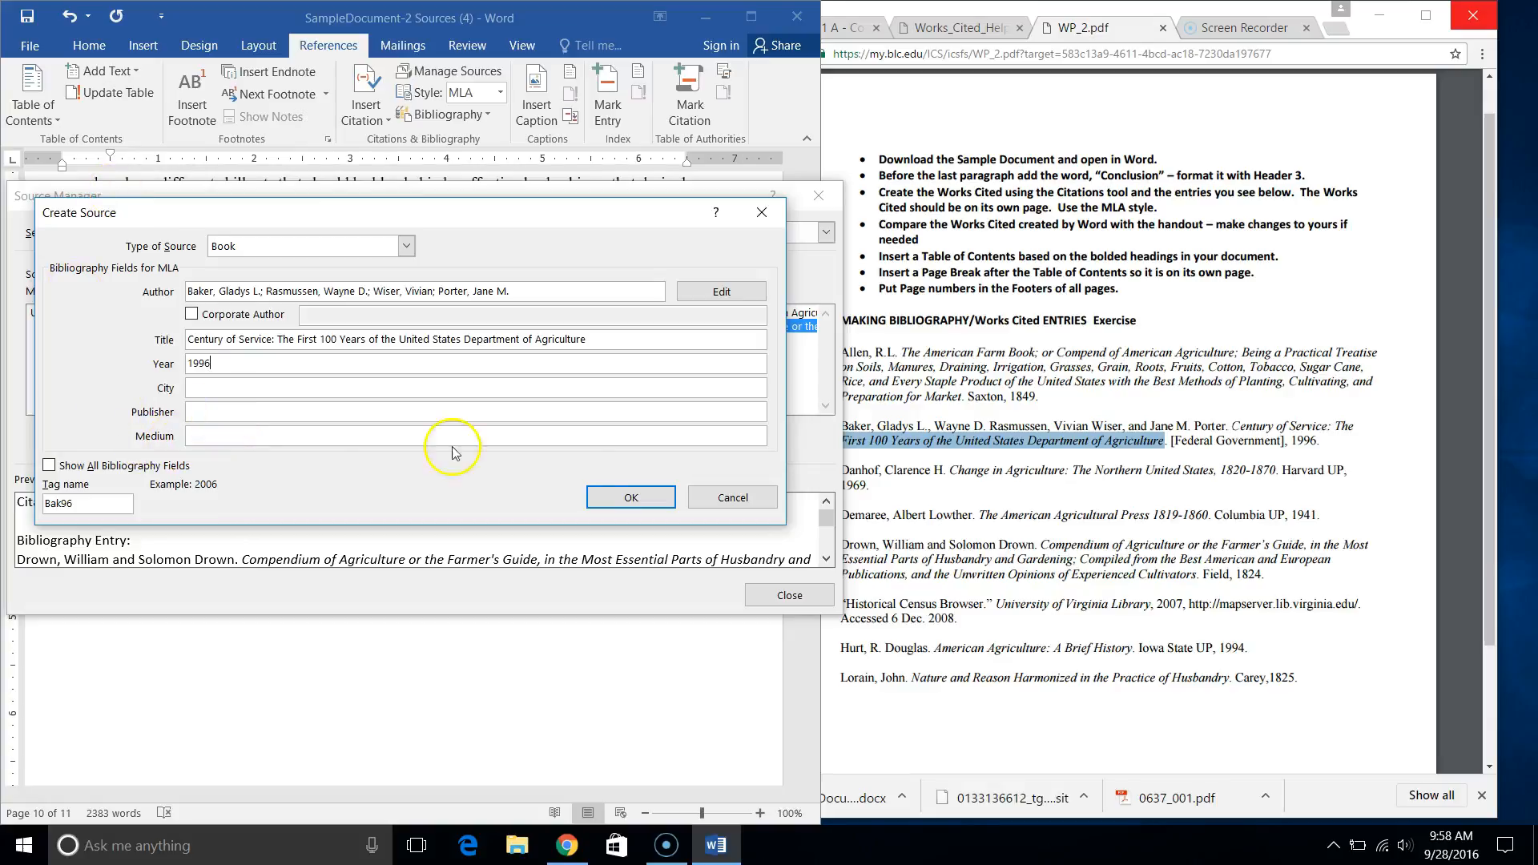
Show all bibliography fields for the Century of Service source and look through the additional fields
left_click(48, 465)
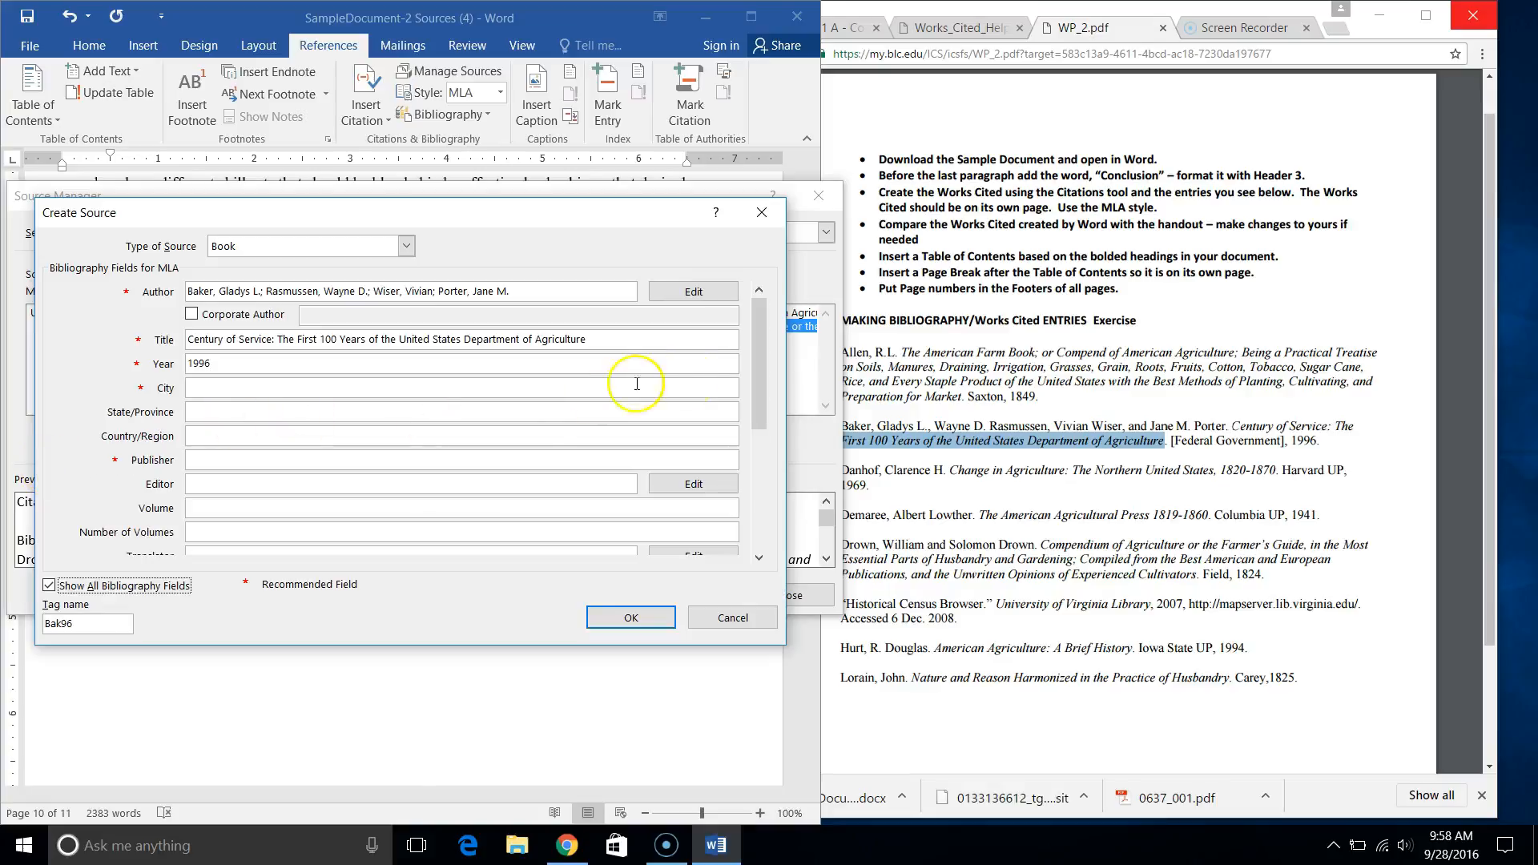
left_click_drag(758, 358, 754, 412)
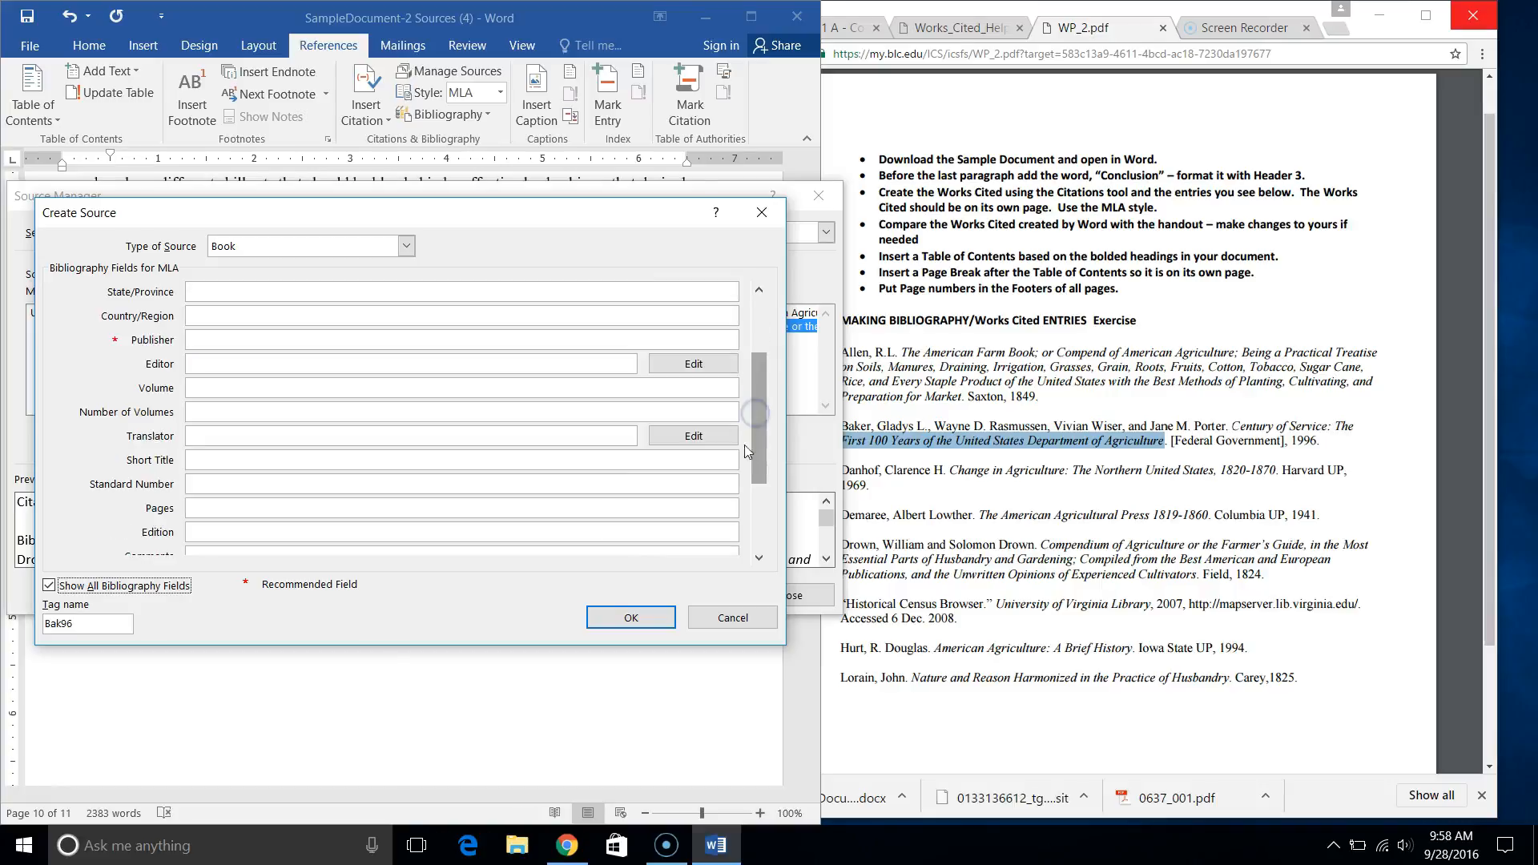
left_click(759, 558)
left_click(758, 558)
left_click(759, 558)
left_click(758, 558)
left_click(758, 558)
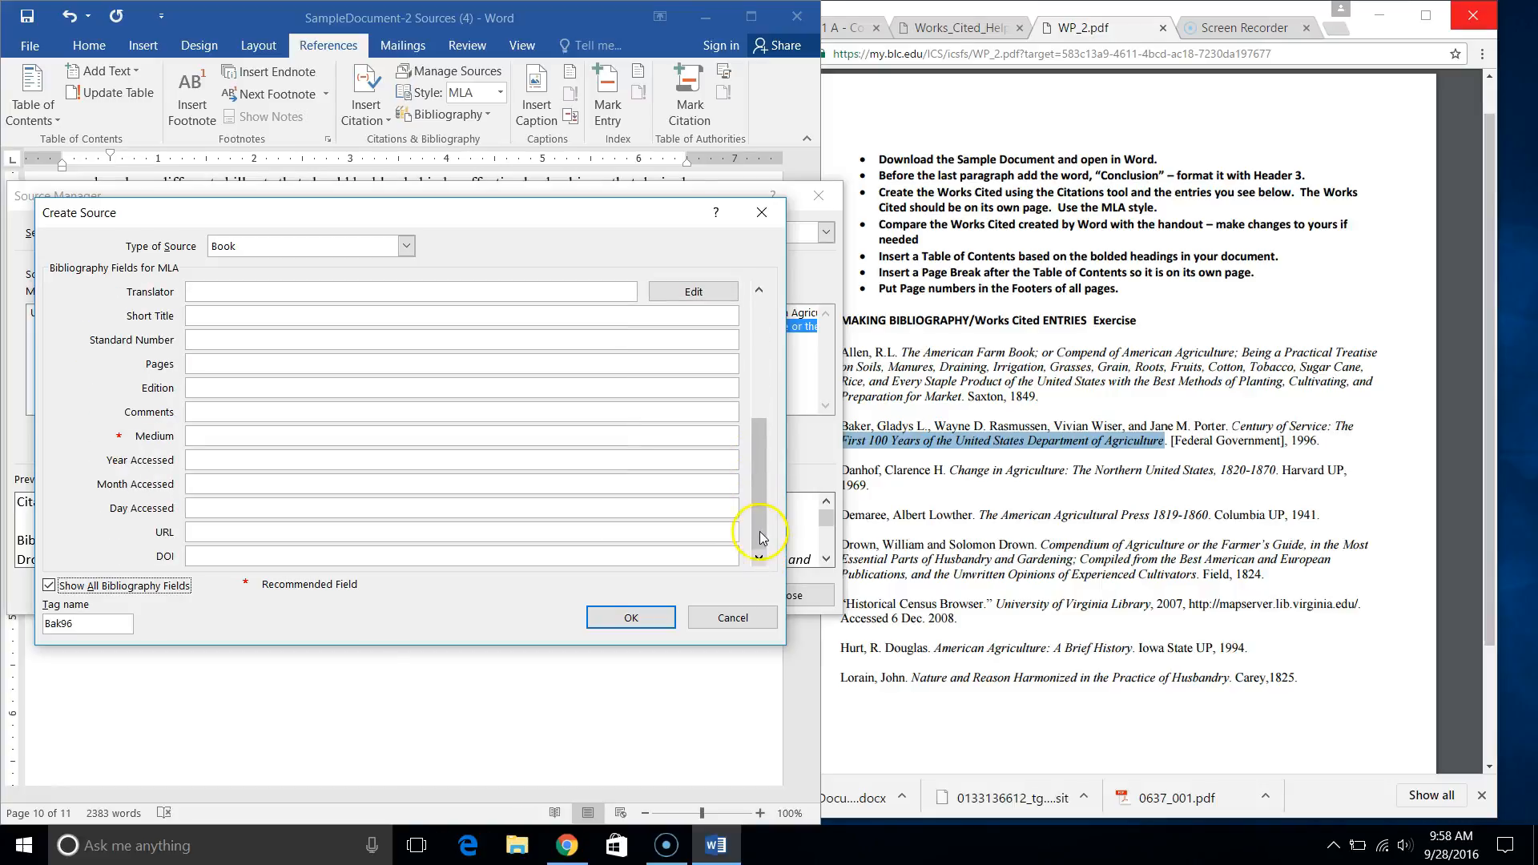
left_click(759, 288)
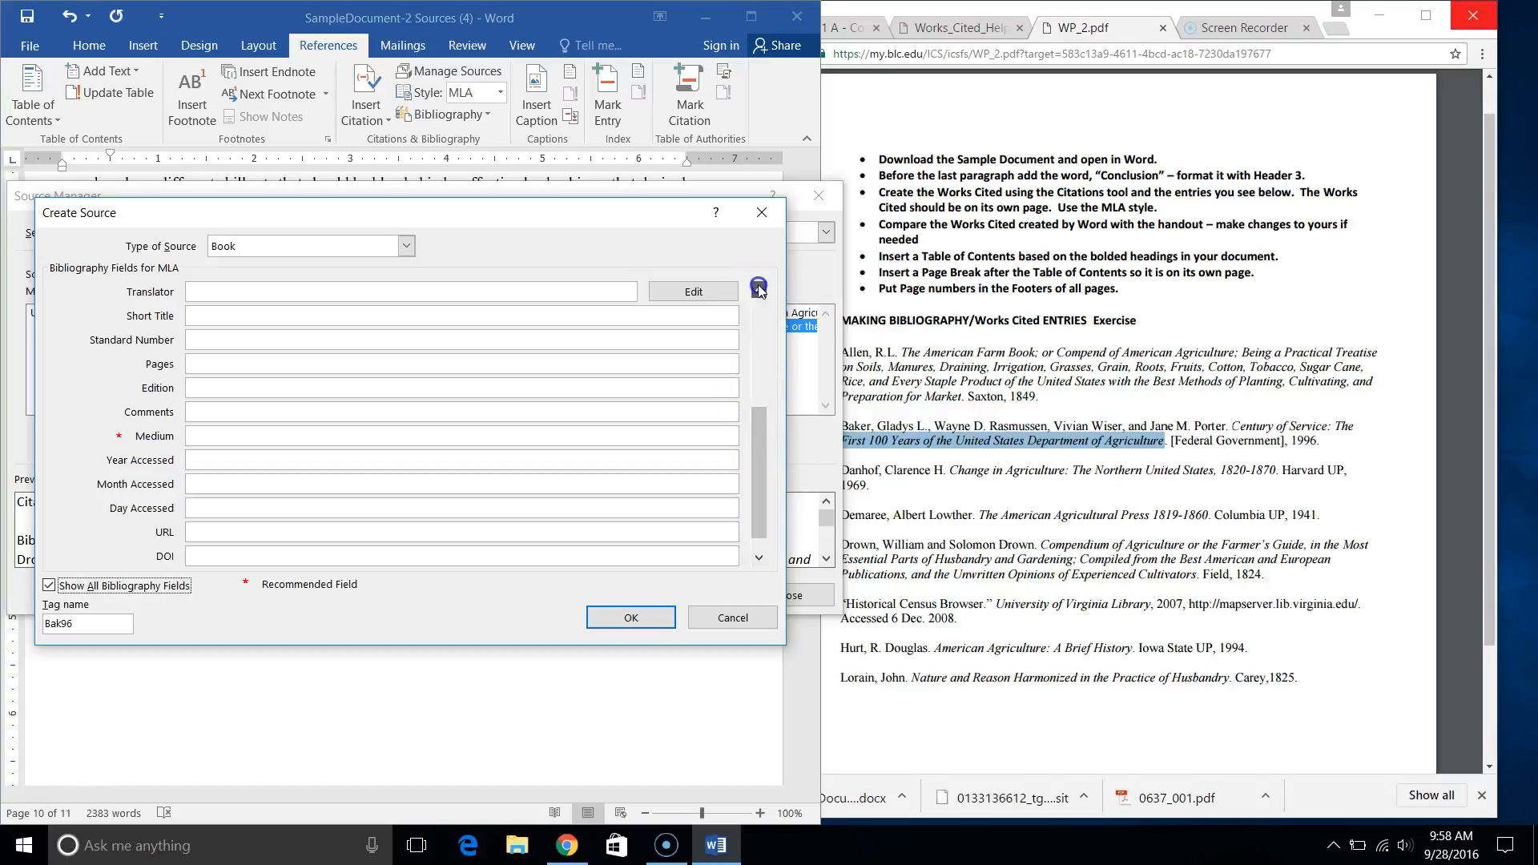
left_click(759, 288)
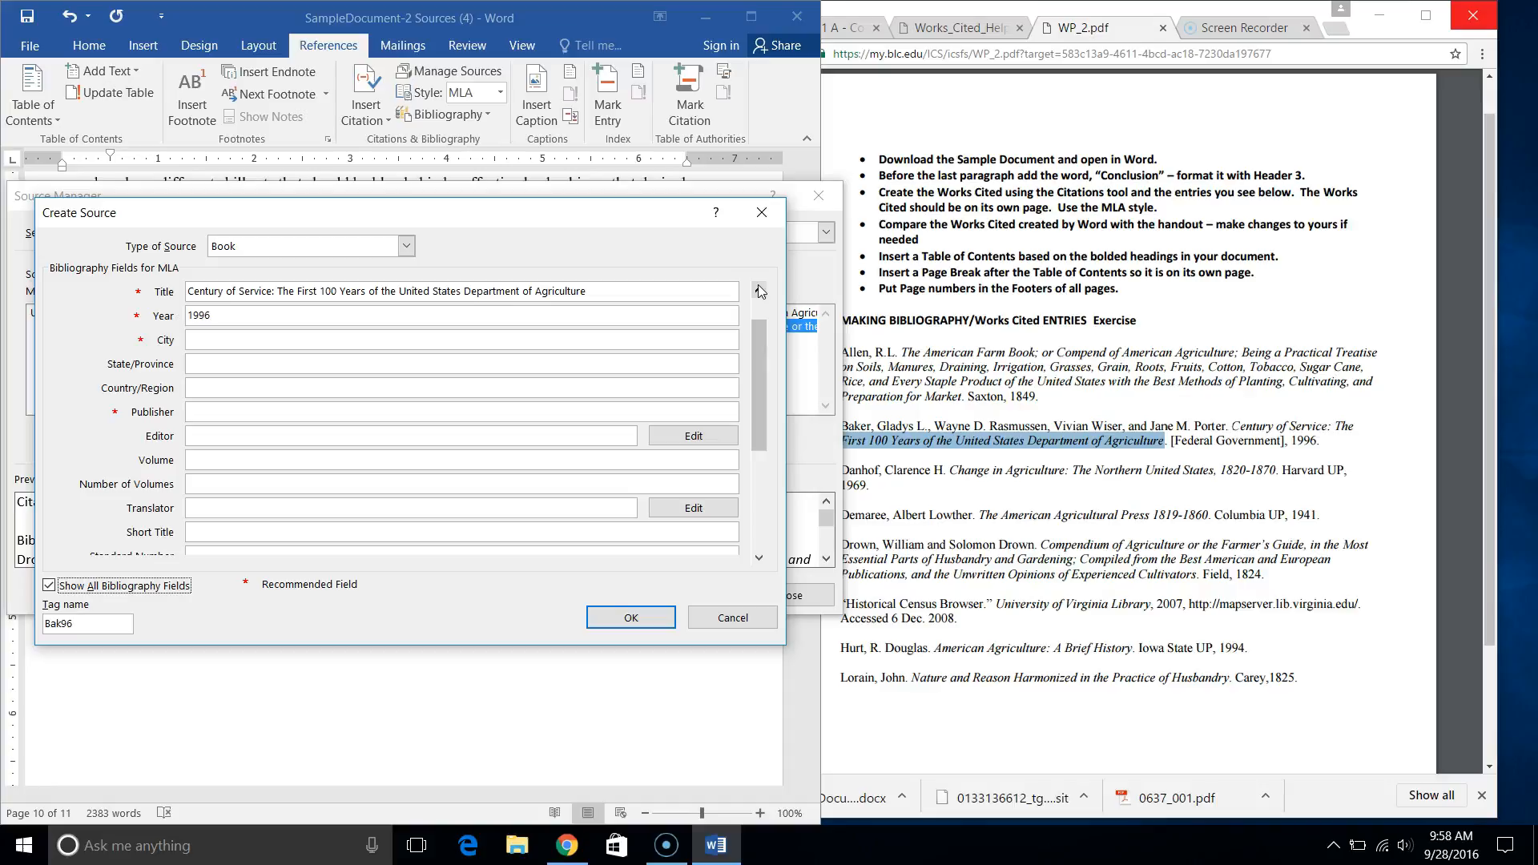
Save the new book source, close the source manager and maximize the document window
left_click(627, 617)
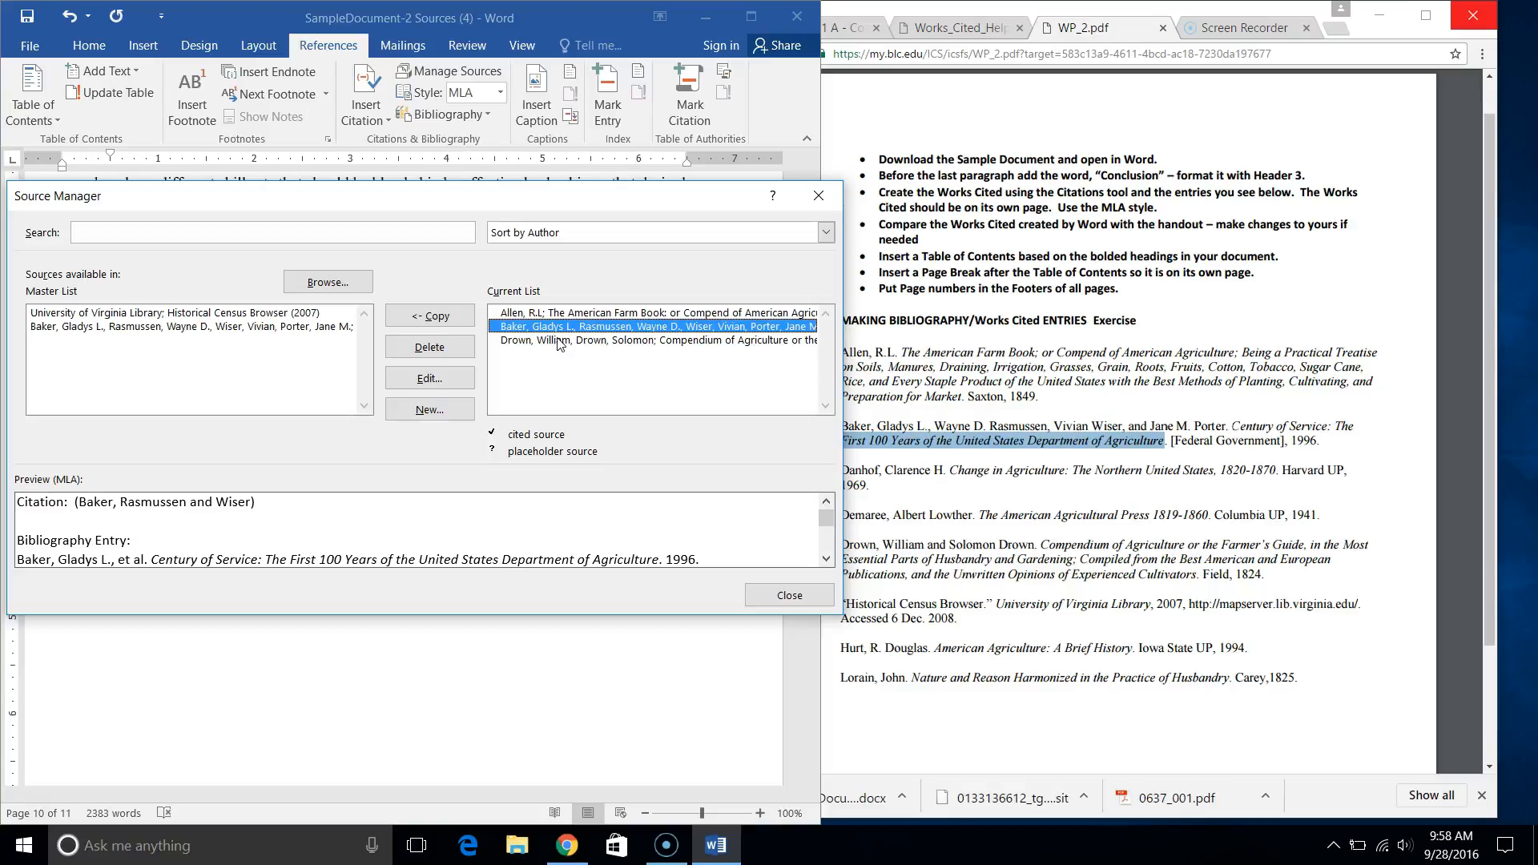
left_click(789, 595)
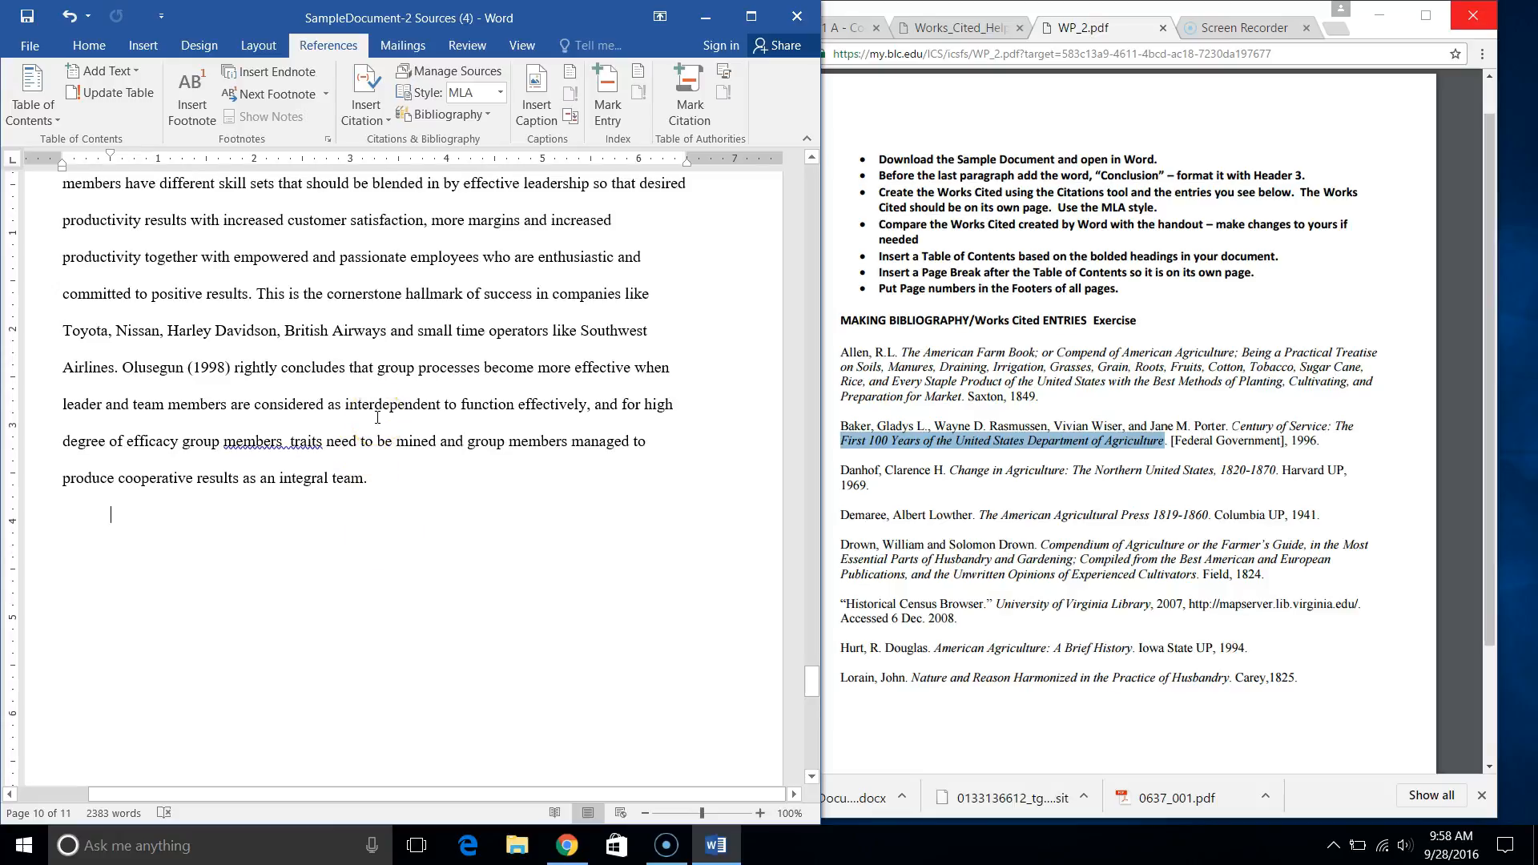
left_click(765, 16)
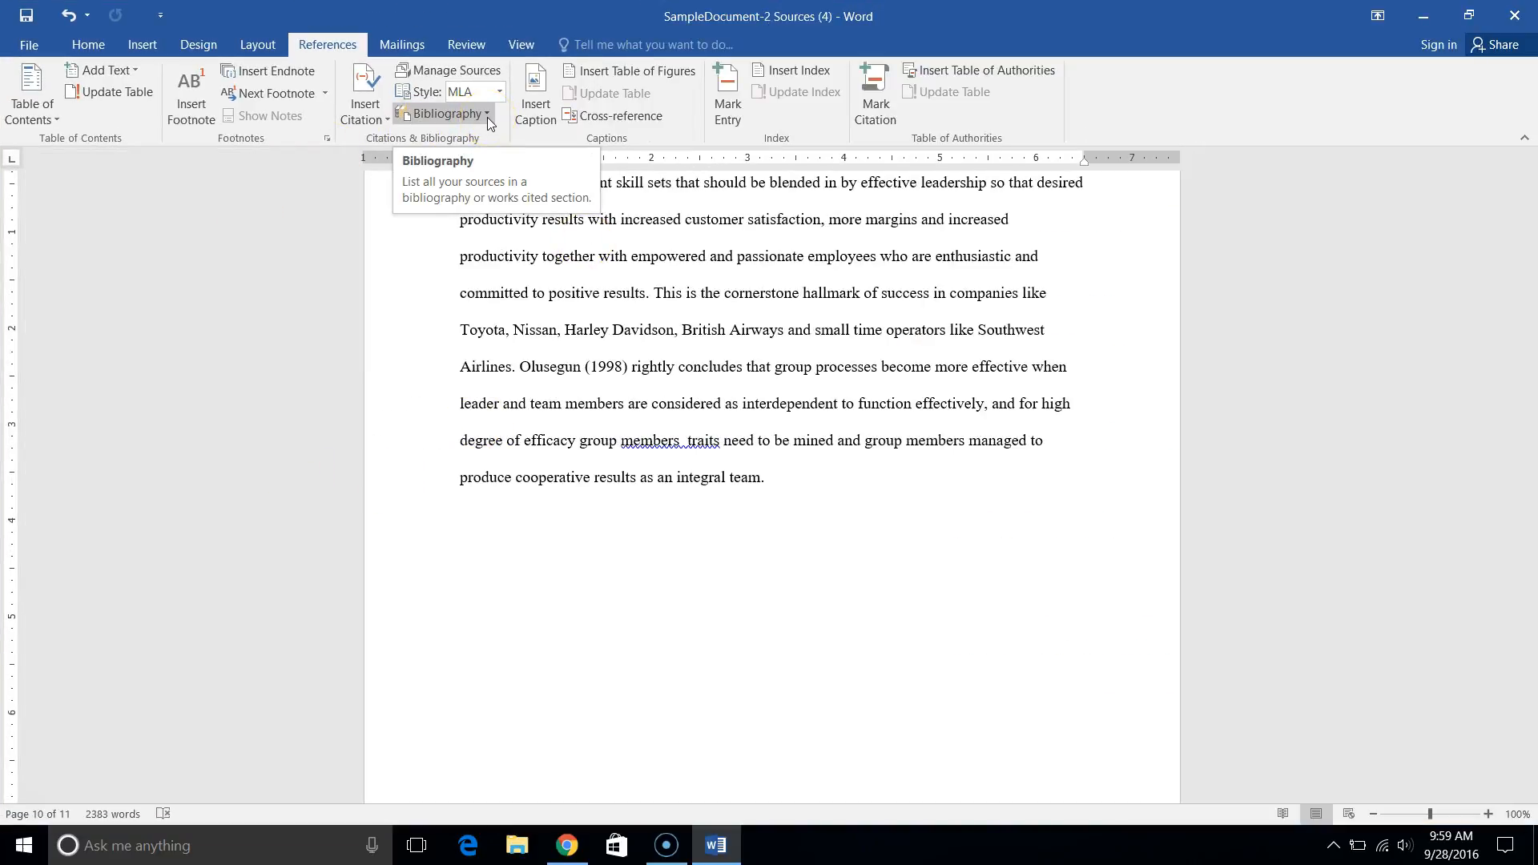
Insert the built-in Works Cited bibliography below the document's last paragraph
left_click(488, 117)
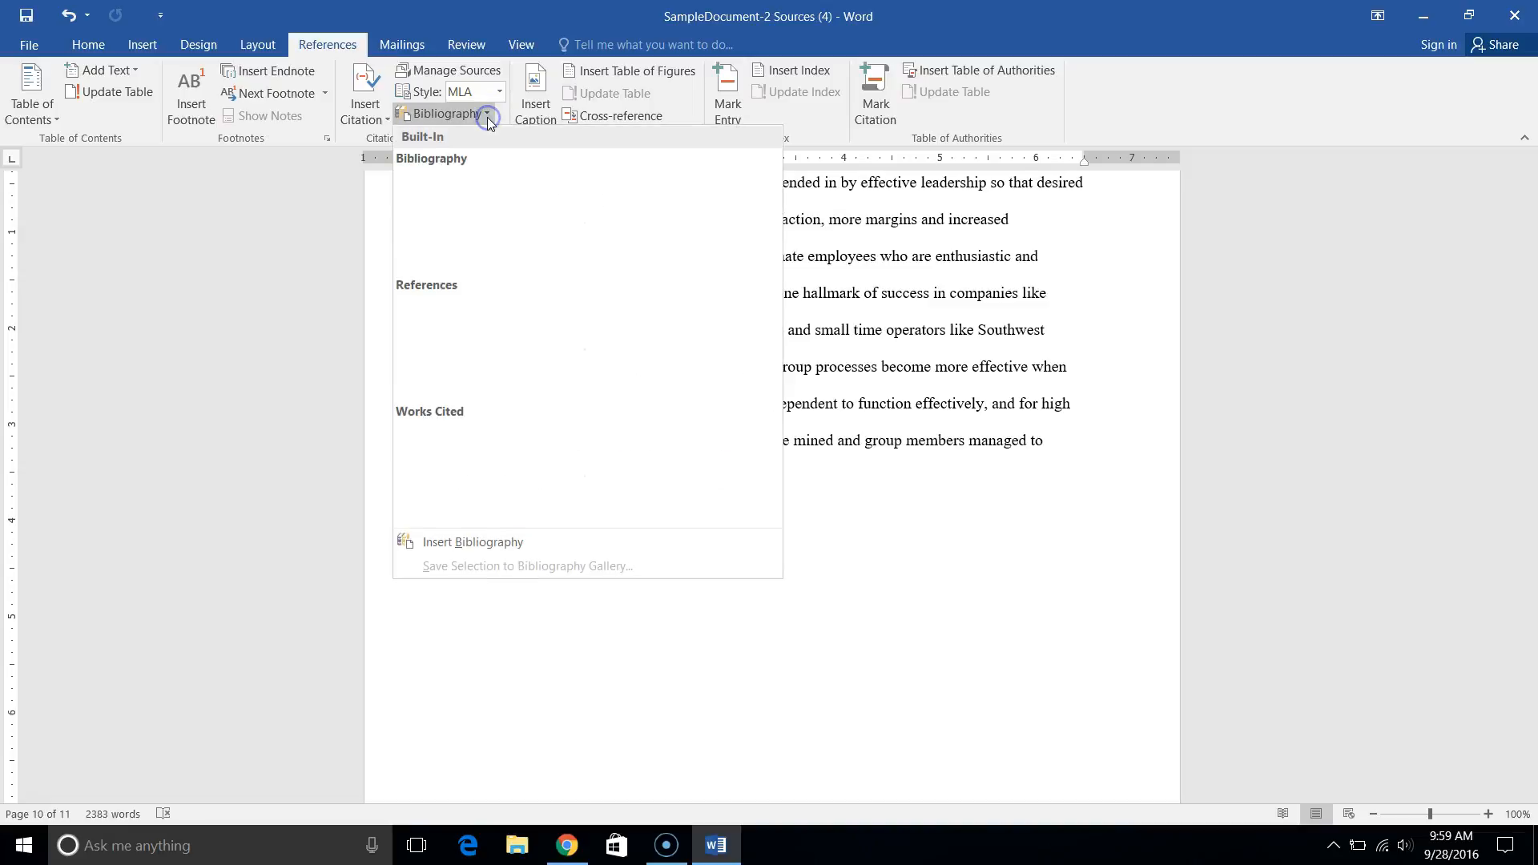
left_click(508, 463)
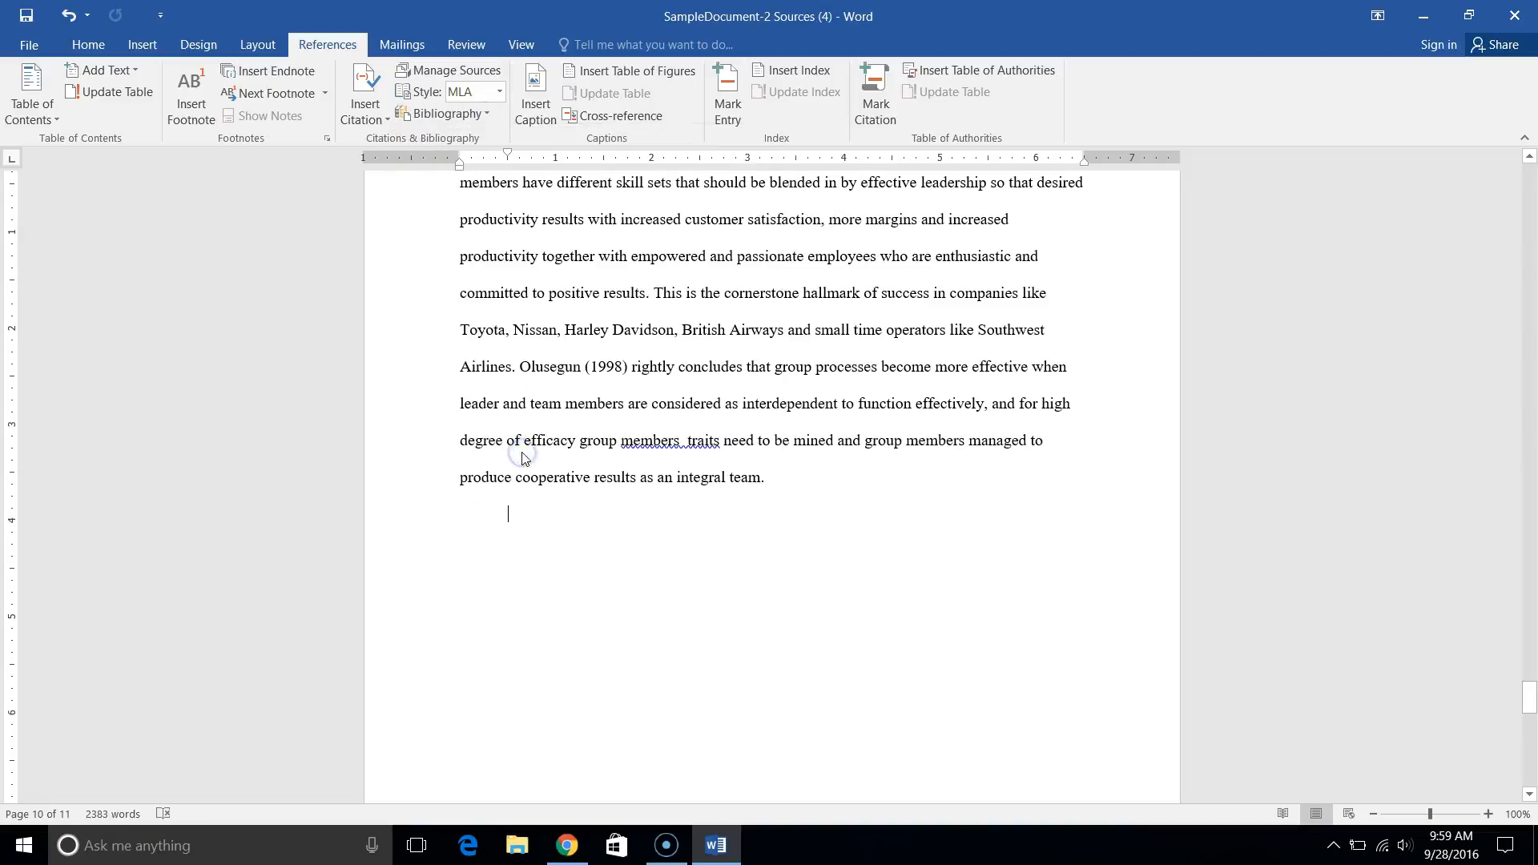
left_click(510, 494)
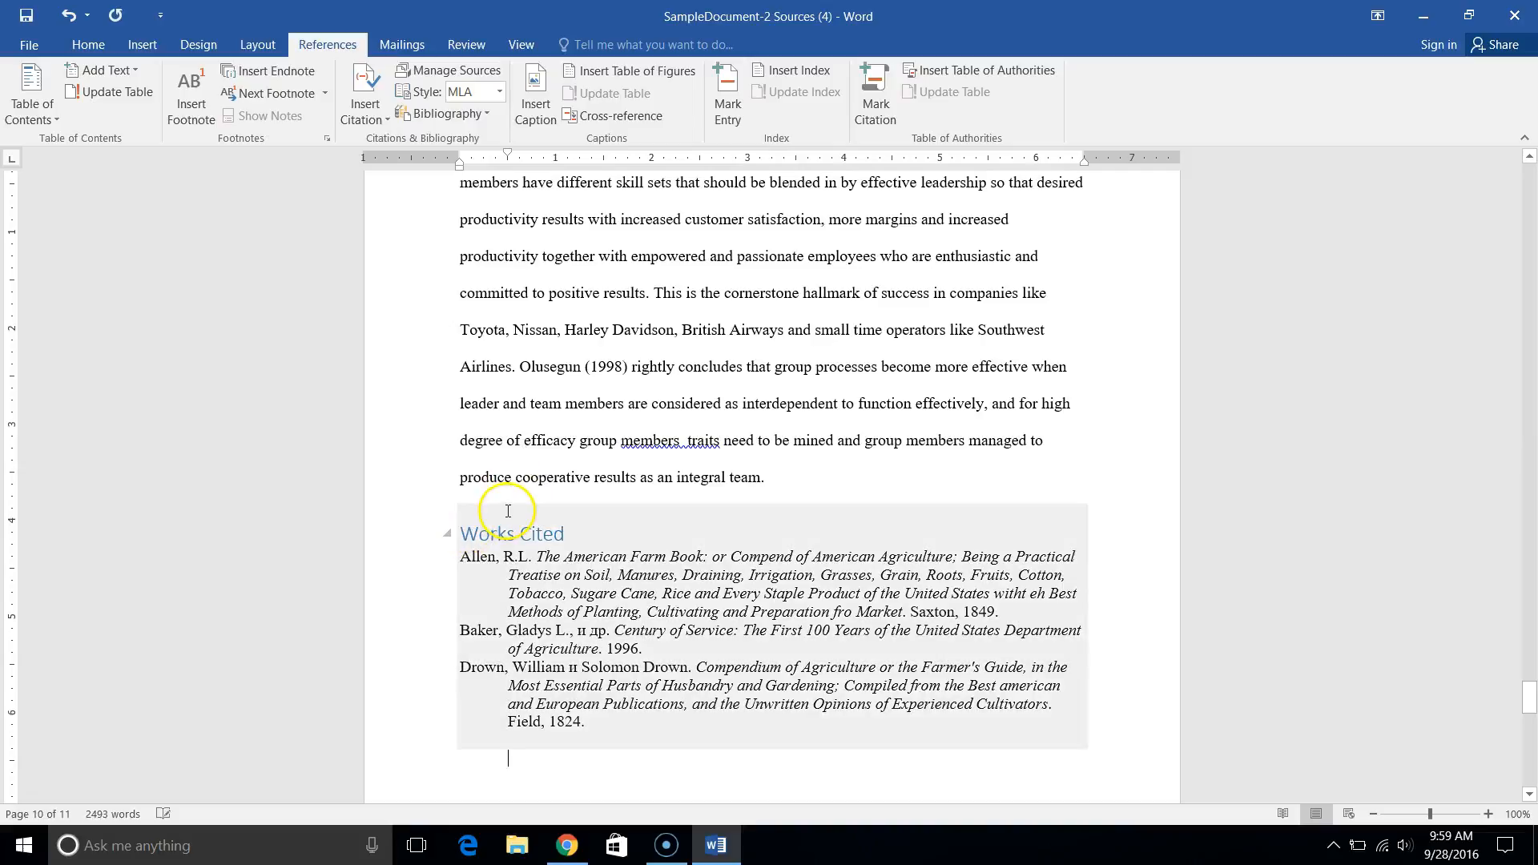
Insert a page break after the last paragraph to put the Works Cited on its own page
left_click(833, 496)
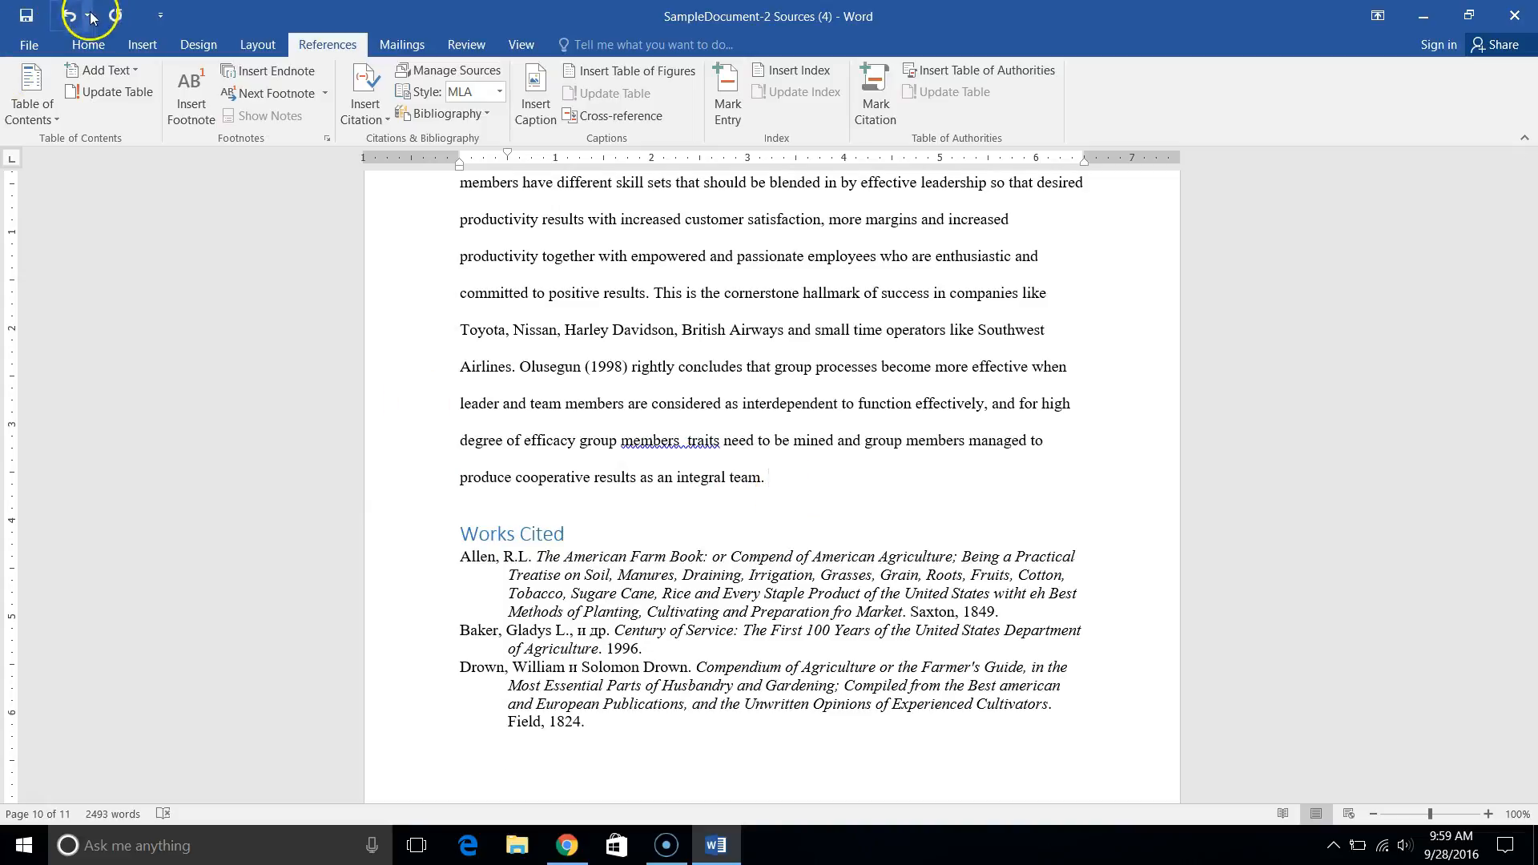
left_click(143, 44)
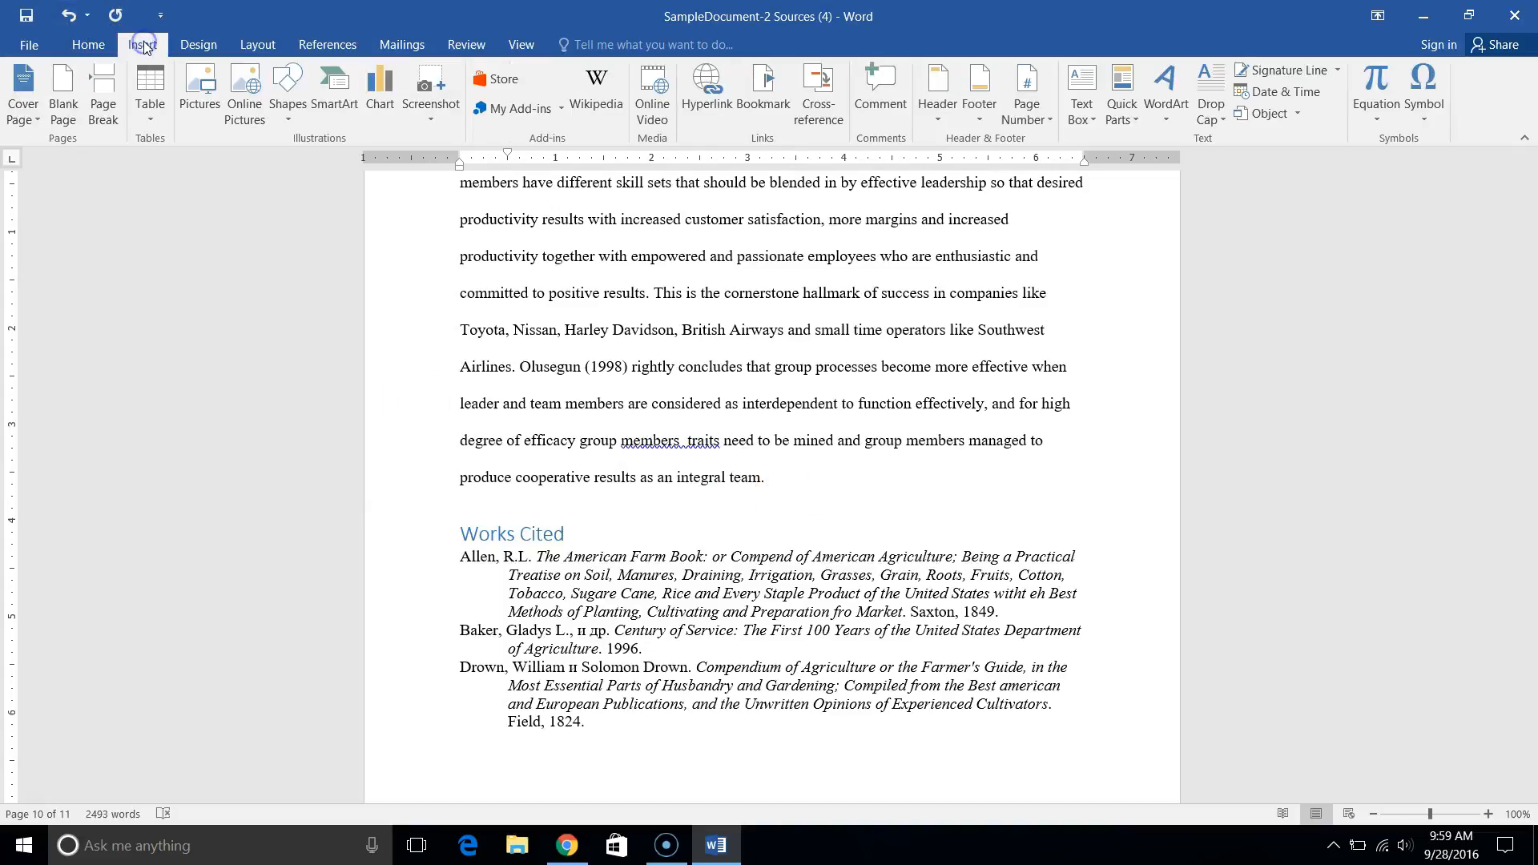
left_click(107, 94)
scroll(871, 393, "down", 8)
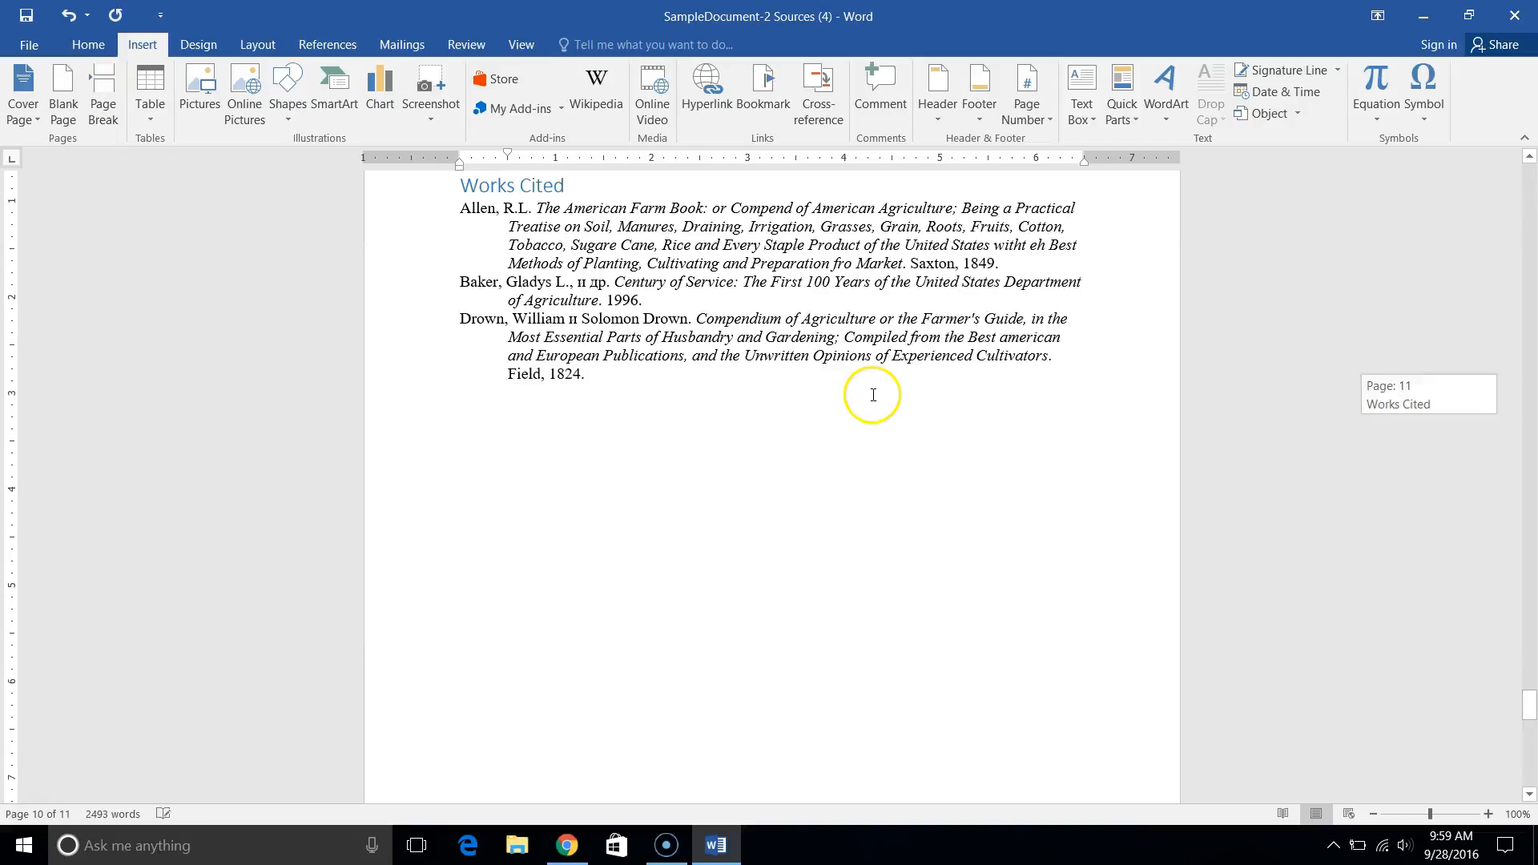
scroll(613, 605, "up", 5)
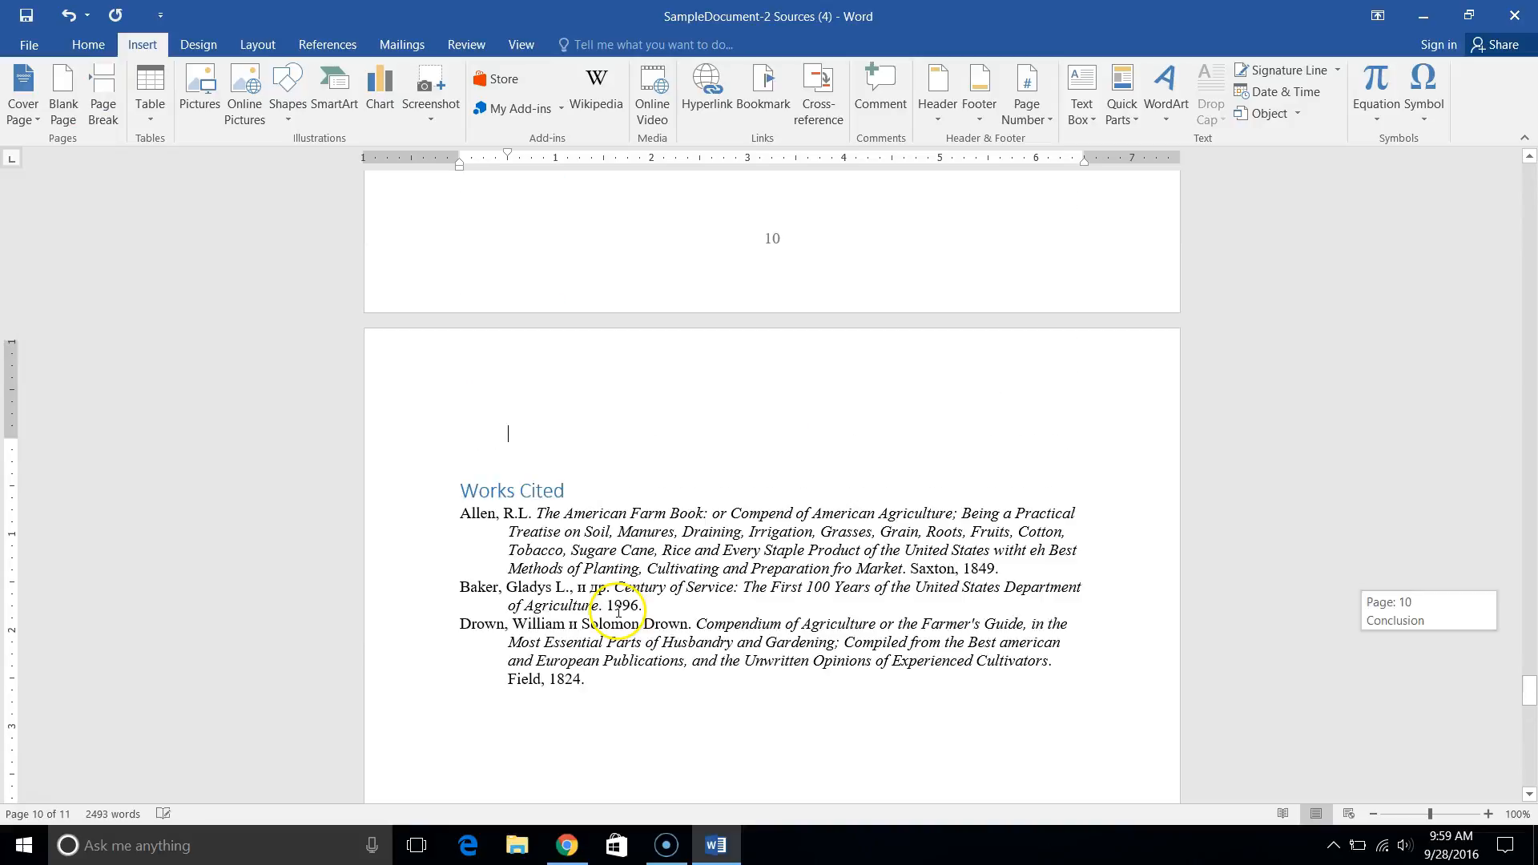
Delete the empty paragraph above the Works Cited heading and keep the entries beneath it expanded
left_click(447, 505)
left_click(456, 493)
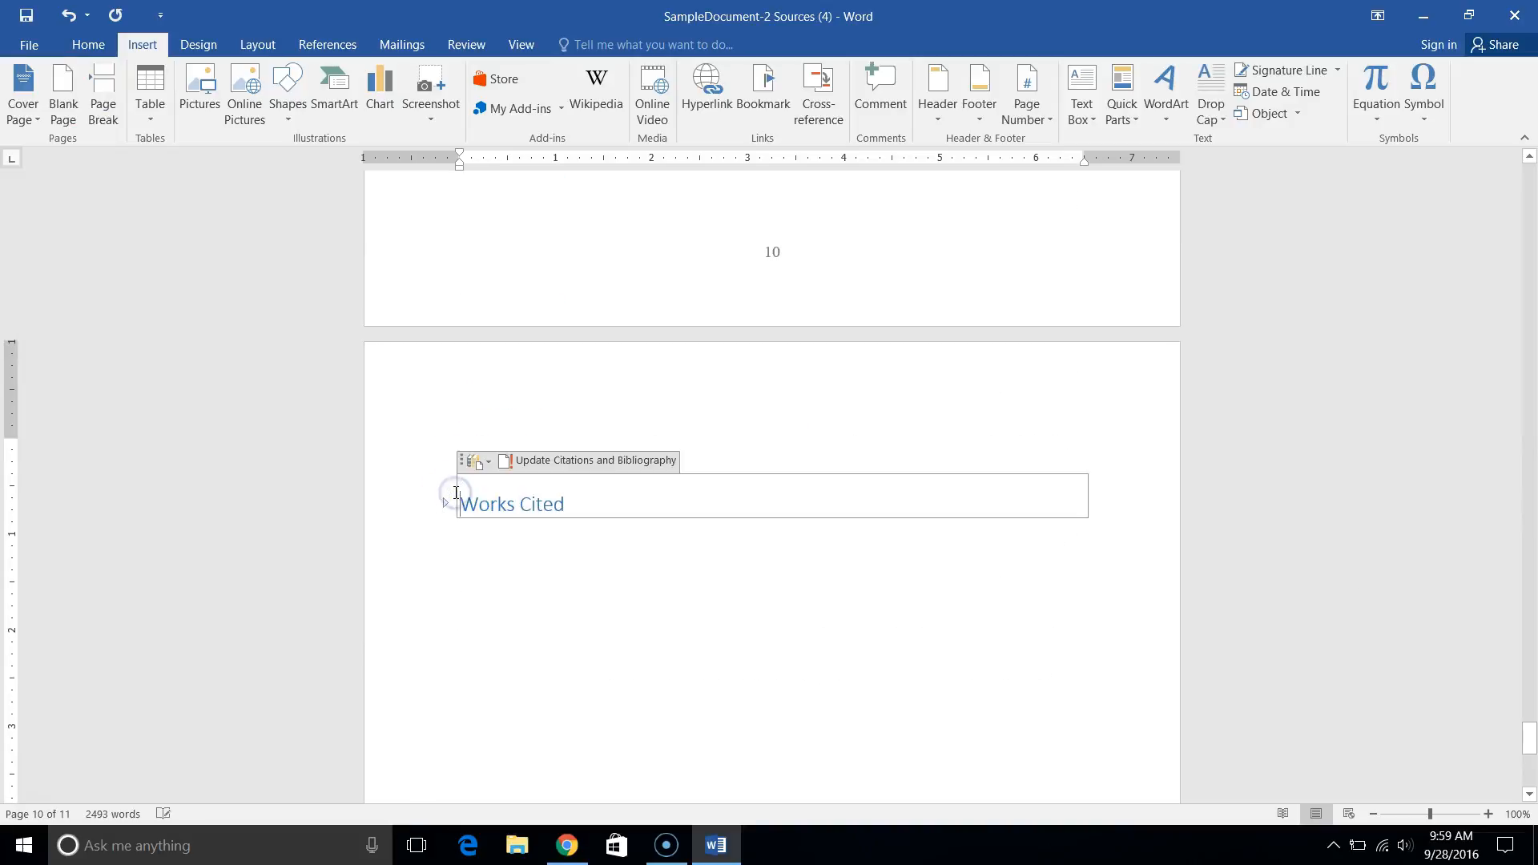
left_click(433, 477)
left_click(787, 417)
key("Delete")
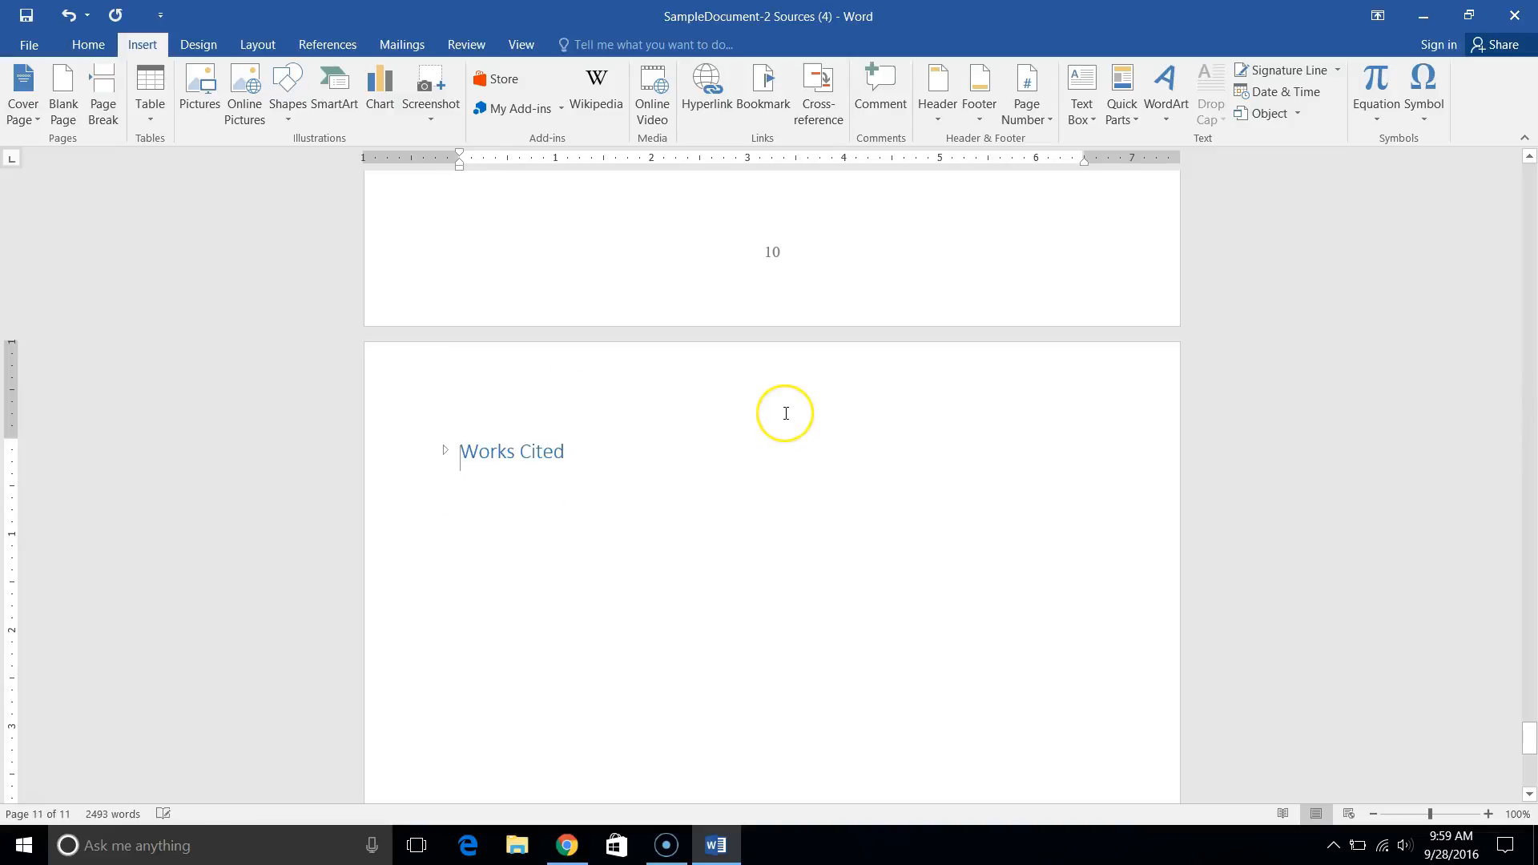
left_click(467, 661)
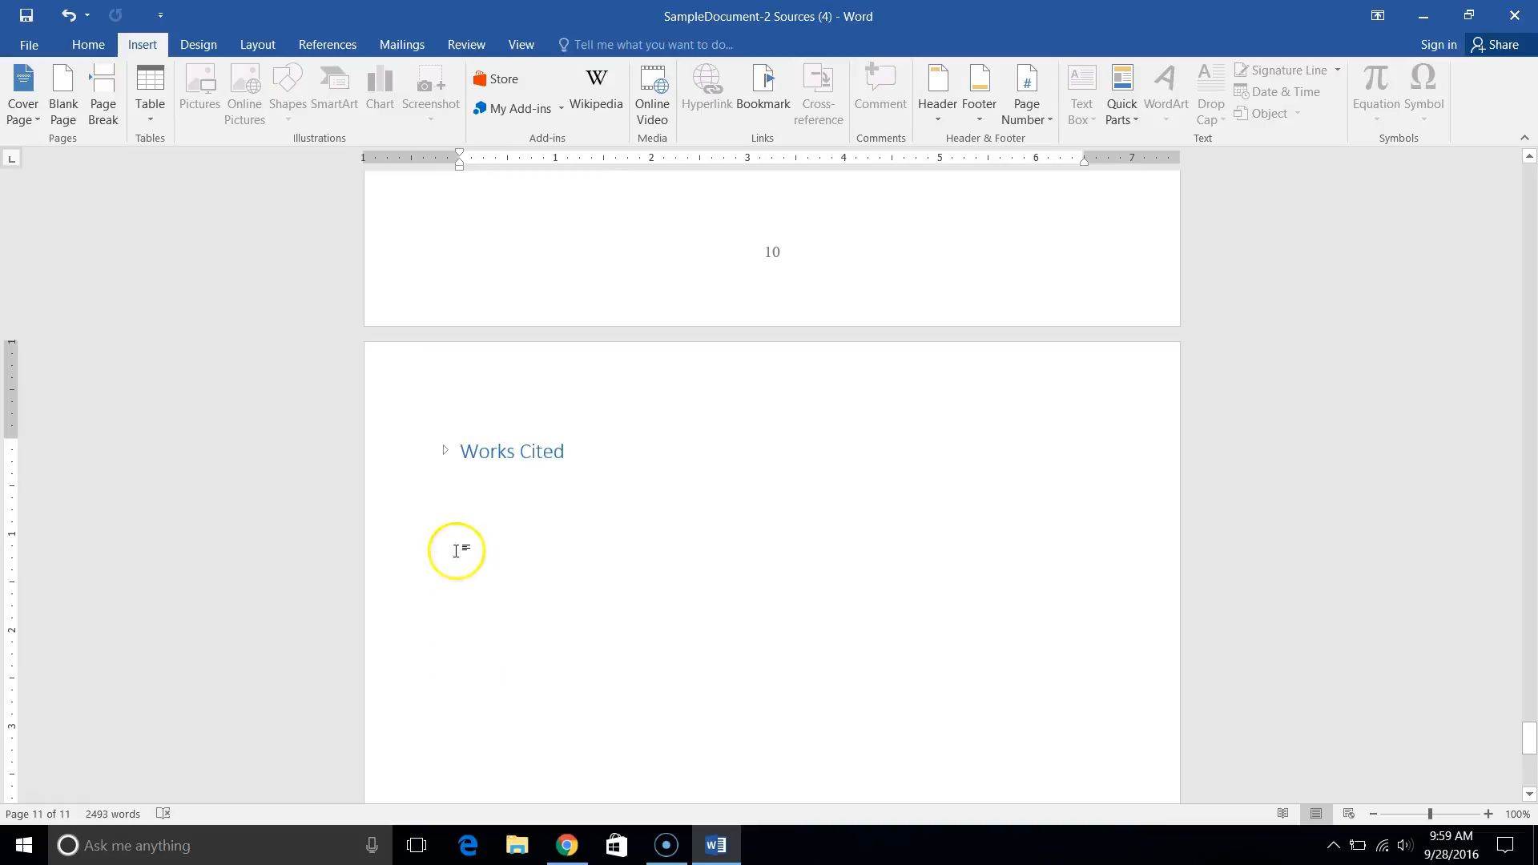
left_click(446, 450)
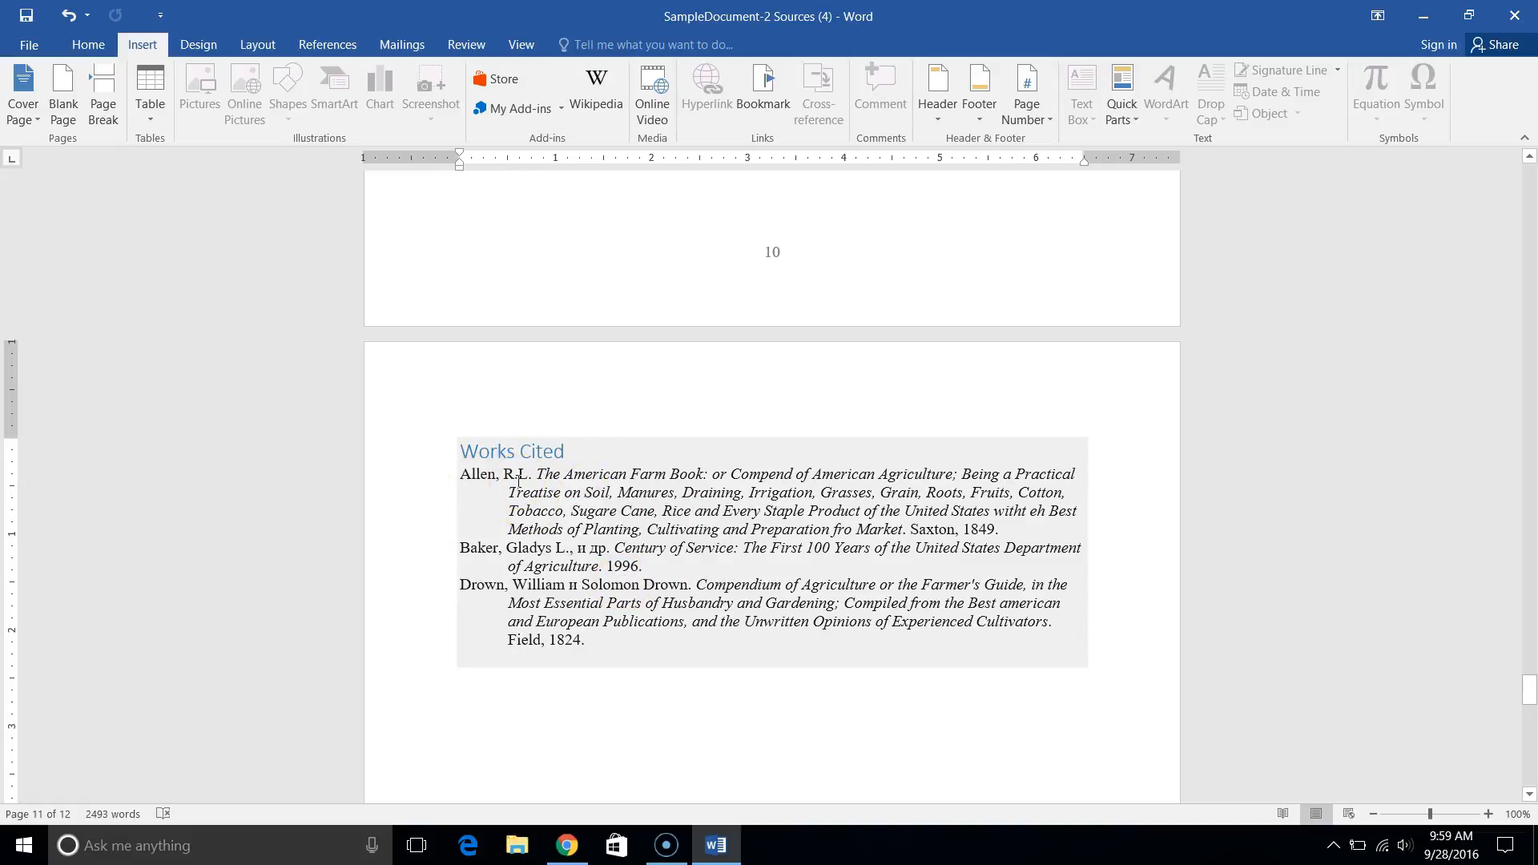
Switch to Chrome and open the Works_Cited_Help_Sheet.pdf handout to compare its Works Cited formatting with the document
mouse_move(566, 847)
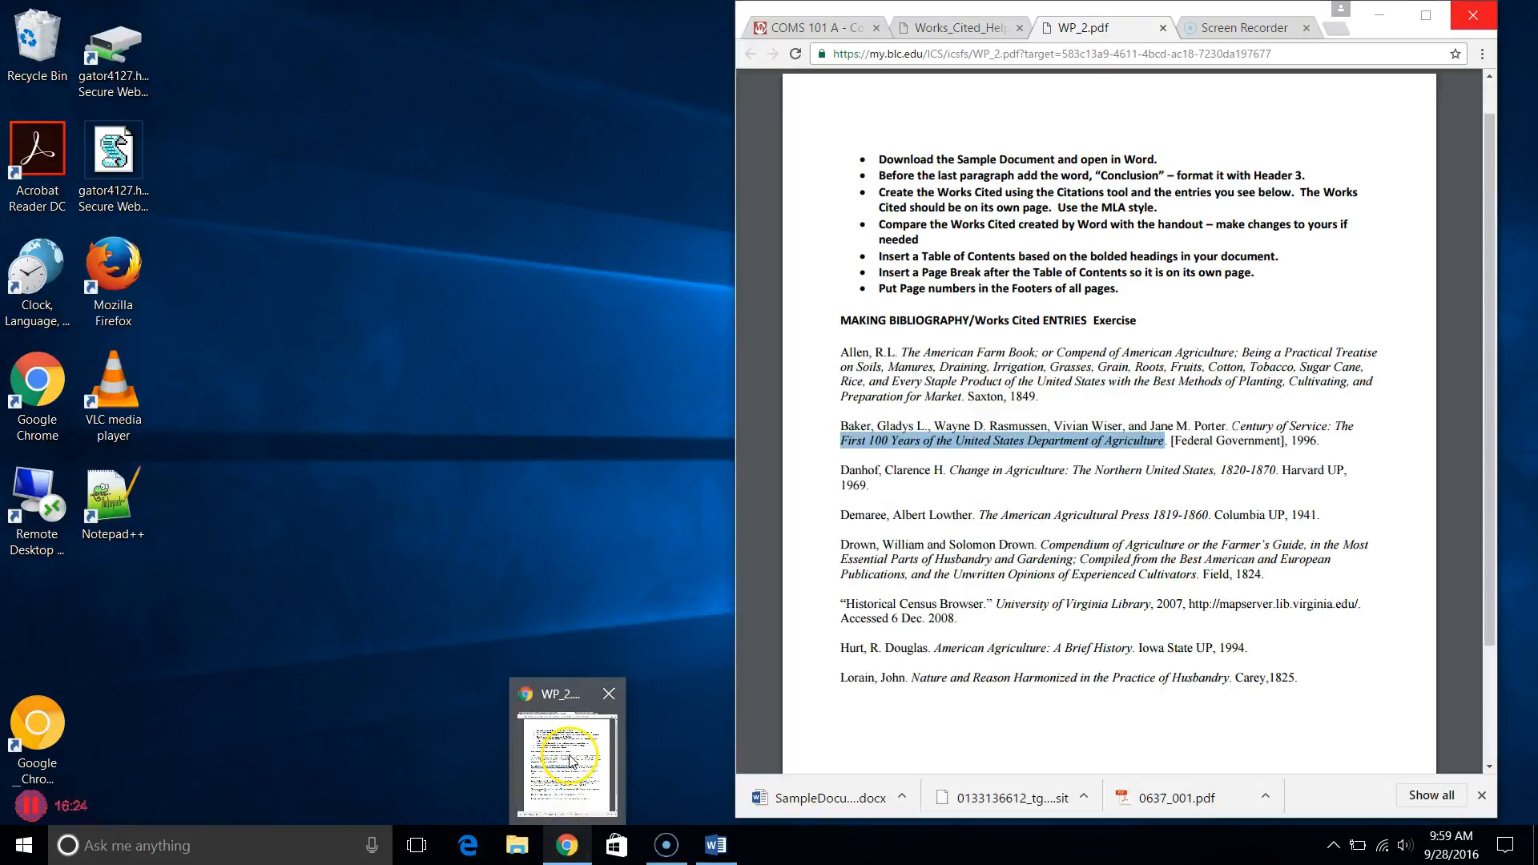
left_click(567, 762)
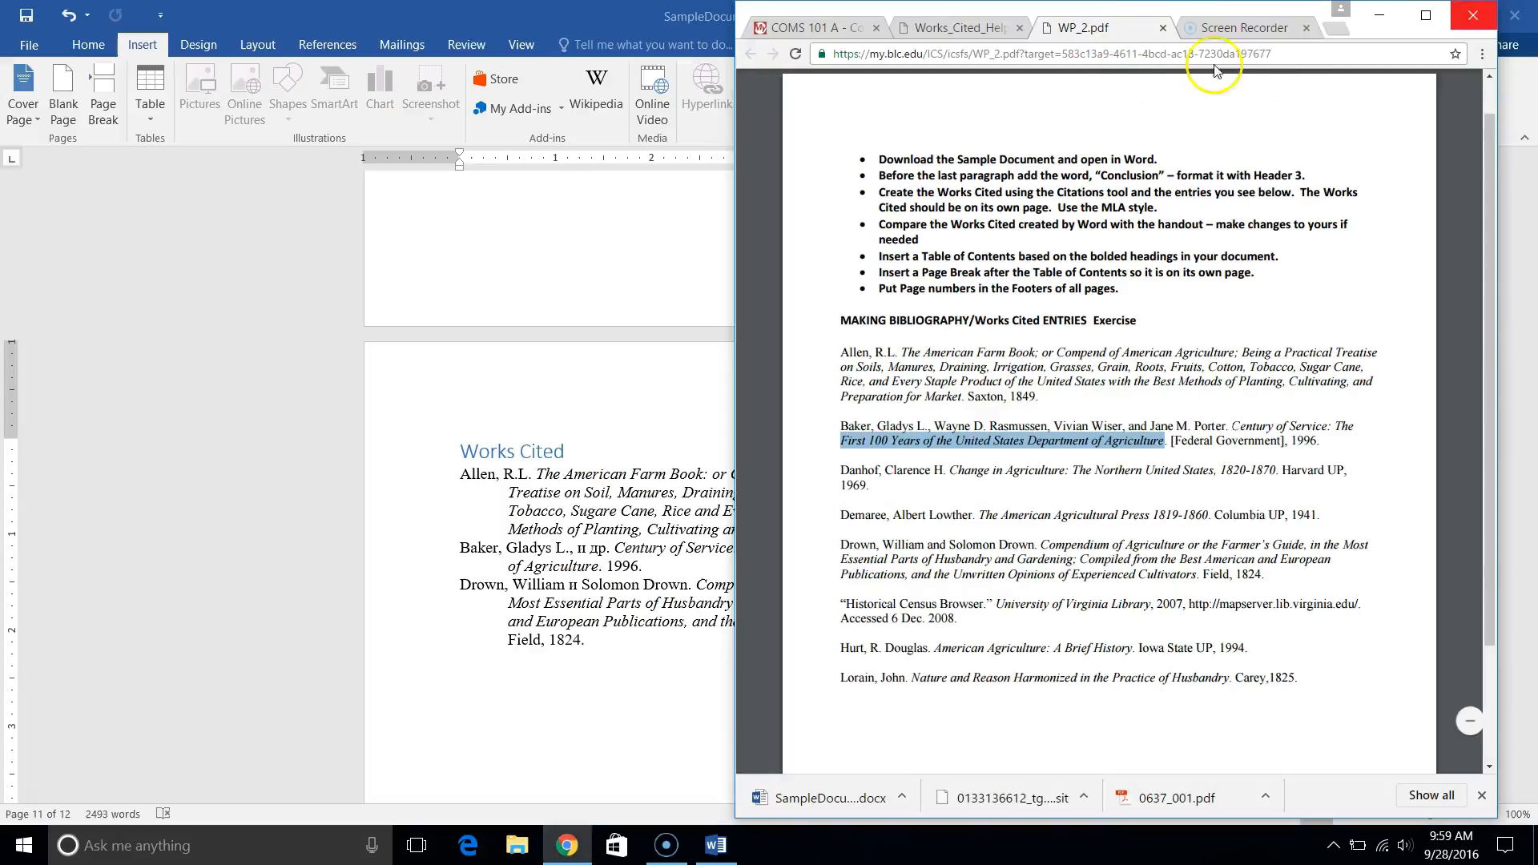
left_click(983, 29)
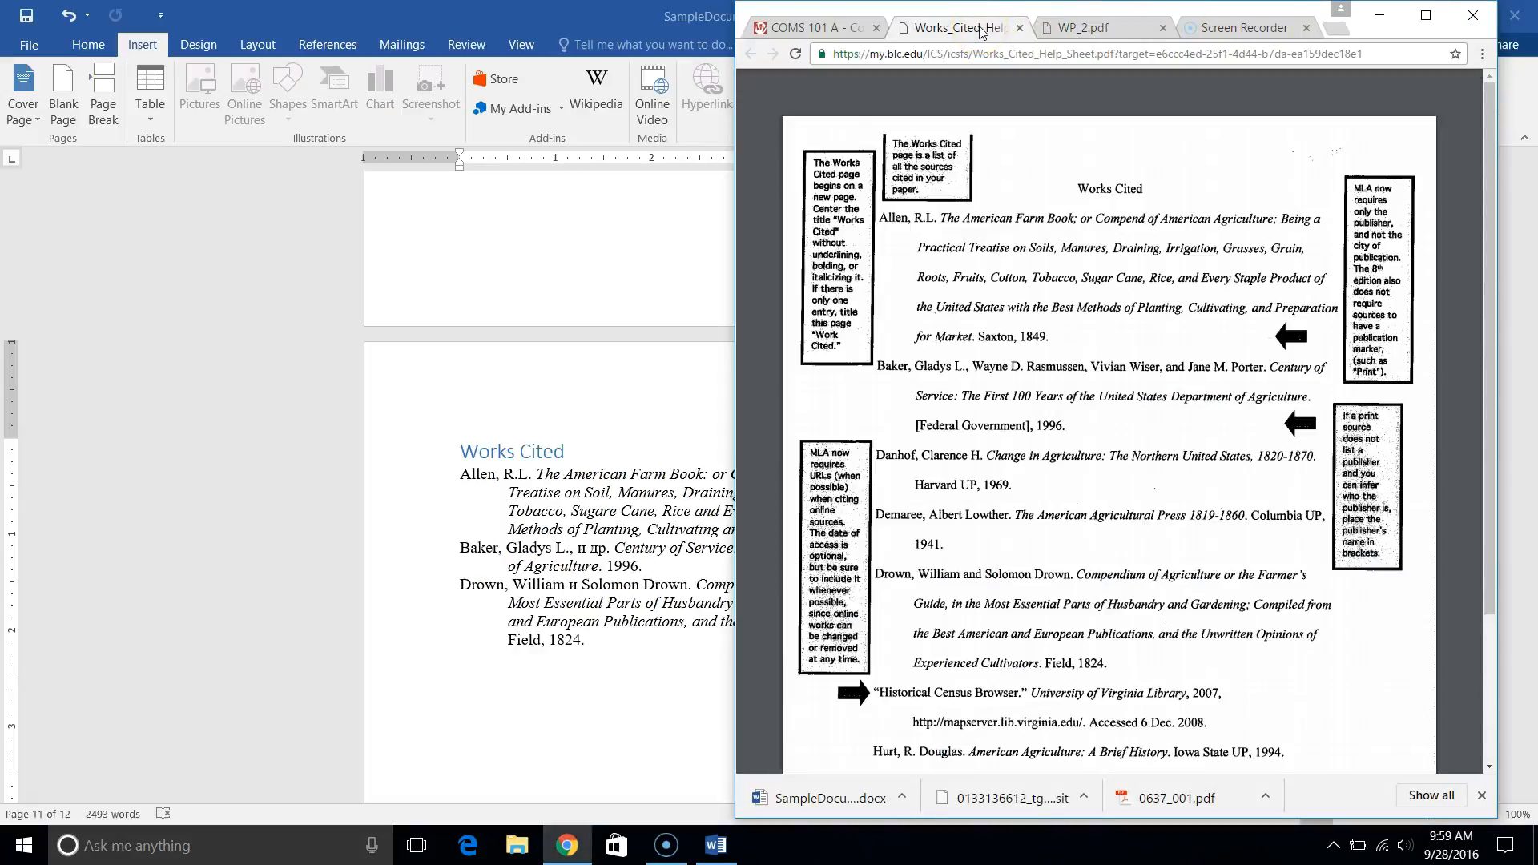
Center the Works Cited heading in the Word document
left_click(517, 439)
left_click_drag(552, 682, 104, 40)
left_click(104, 40)
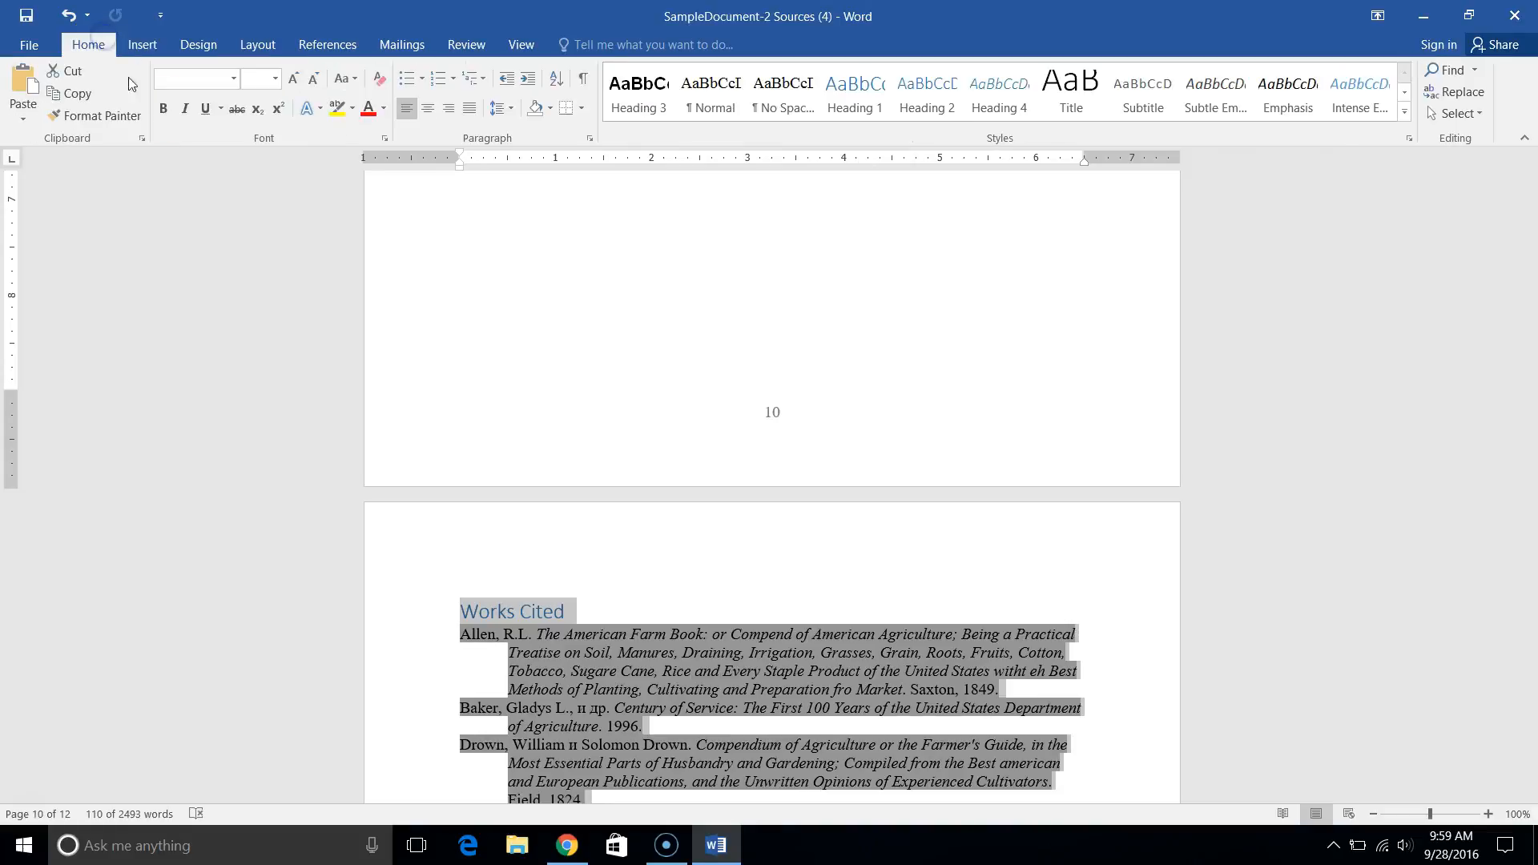
left_click(537, 603)
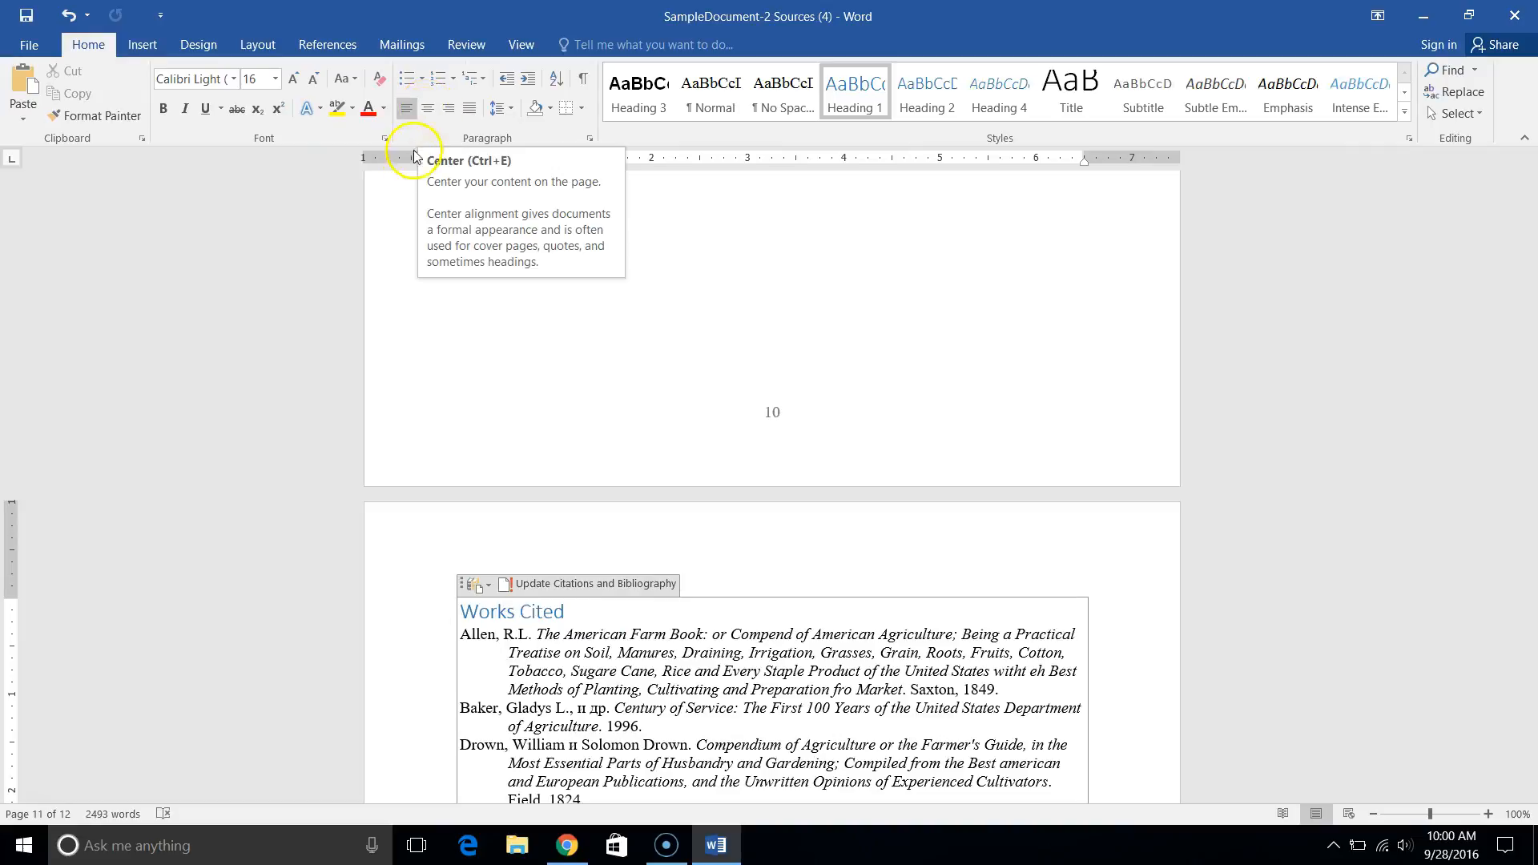
left_click(431, 110)
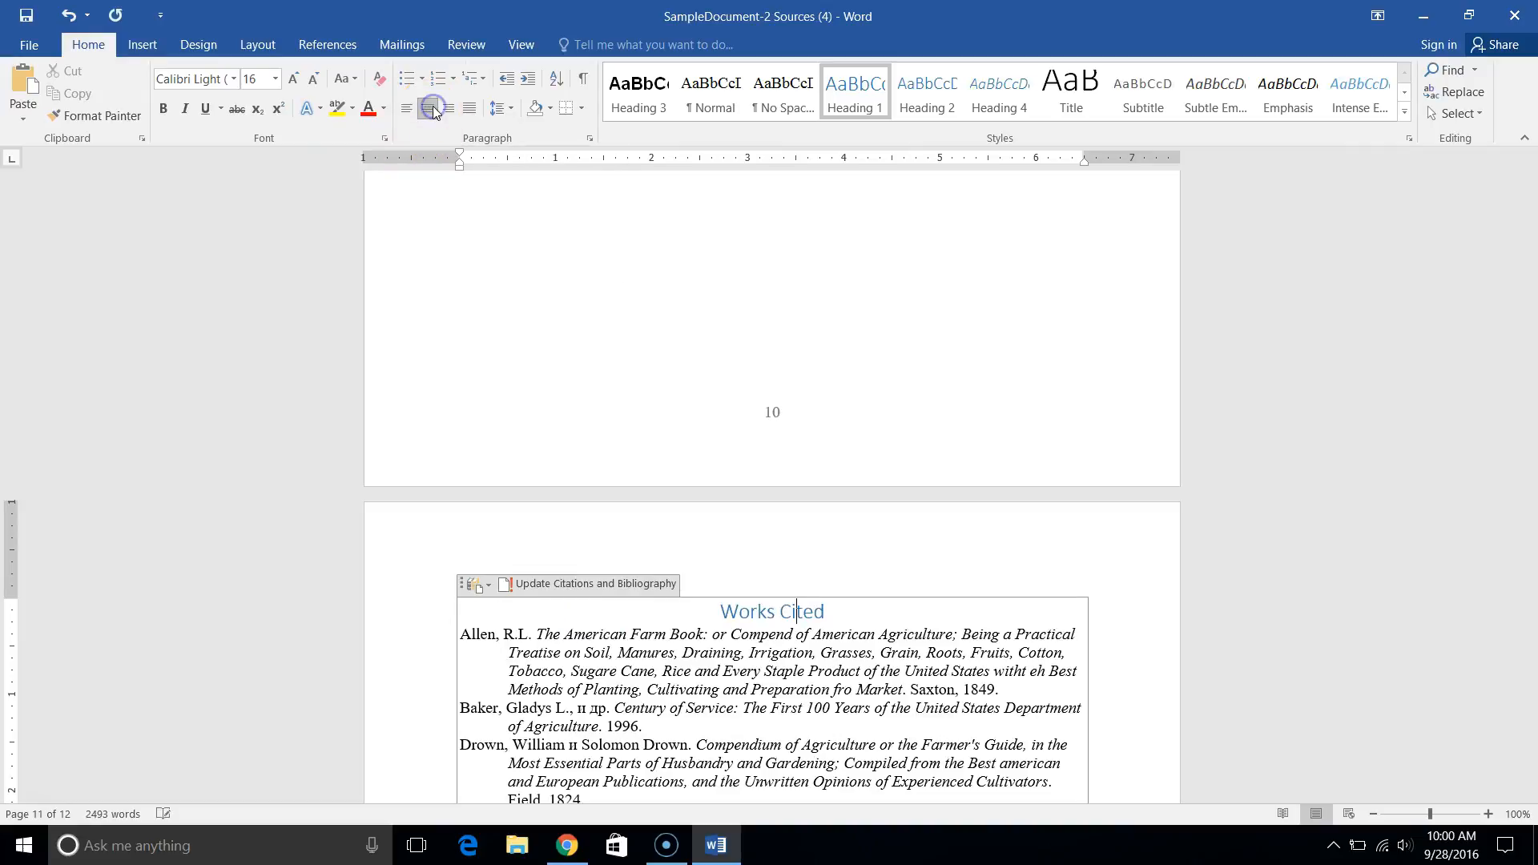
Set the line spacing of the Works Cited heading and all its entries to 2.0
scroll(919, 699, "down", 1)
scroll(918, 699, "down", 3)
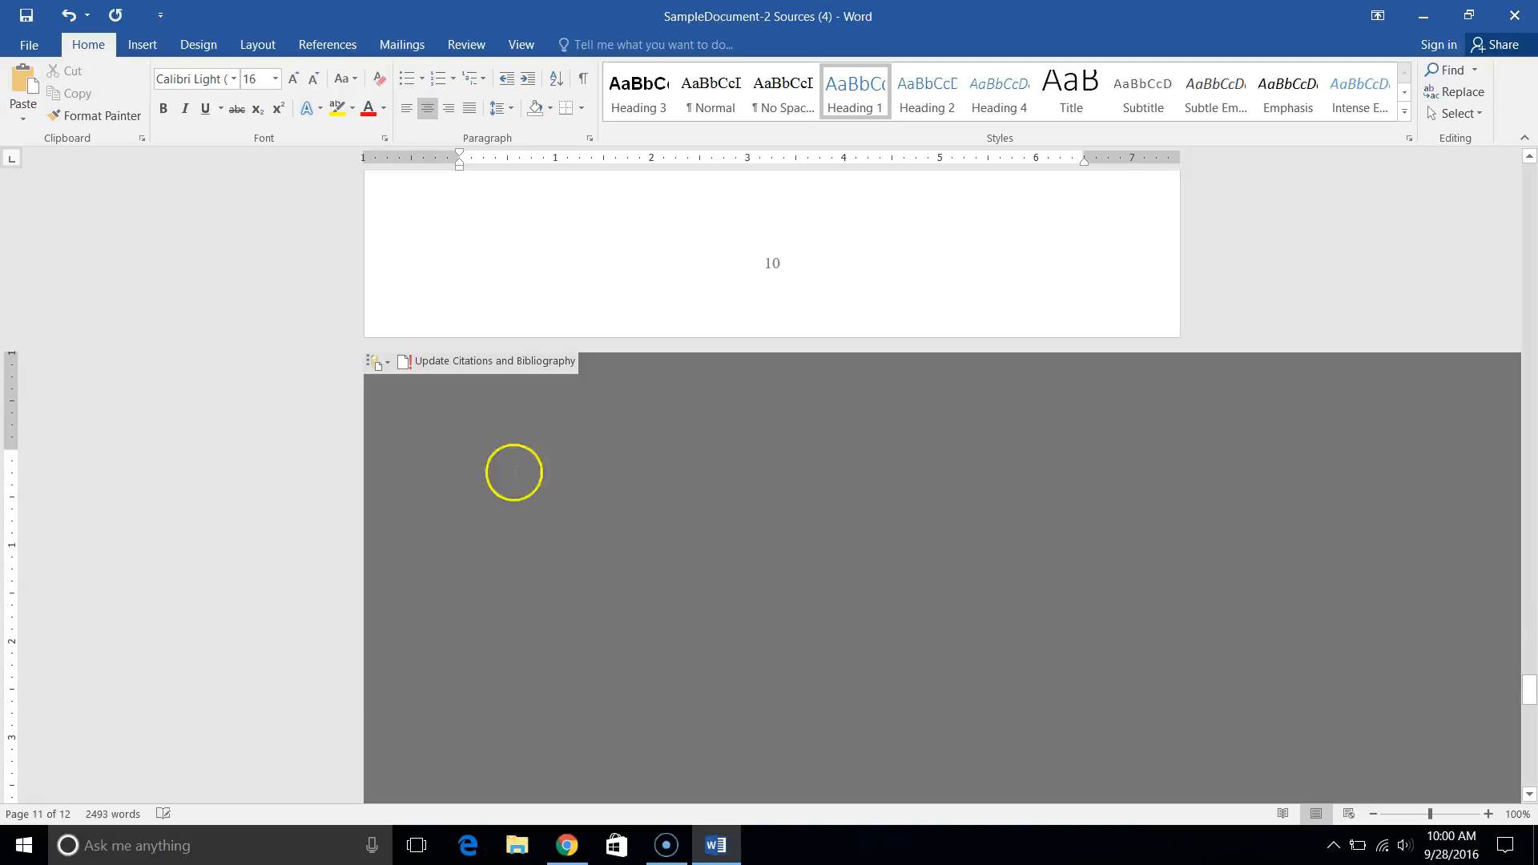
left_click(648, 221)
scroll(660, 366, "down", 8)
left_click(611, 563)
left_click_drag(697, 499, 814, 674)
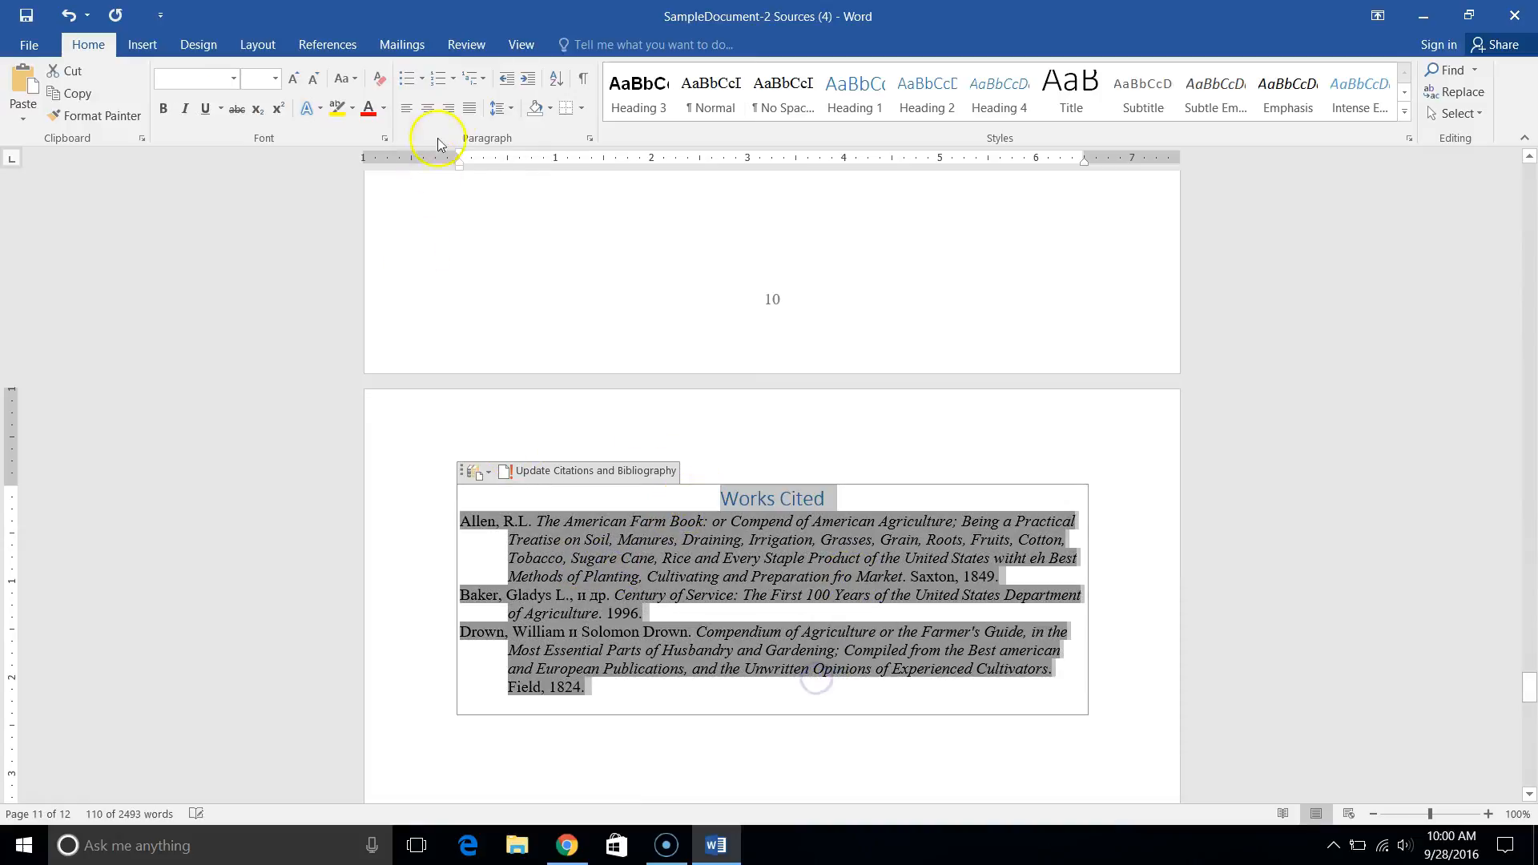
left_click(513, 113)
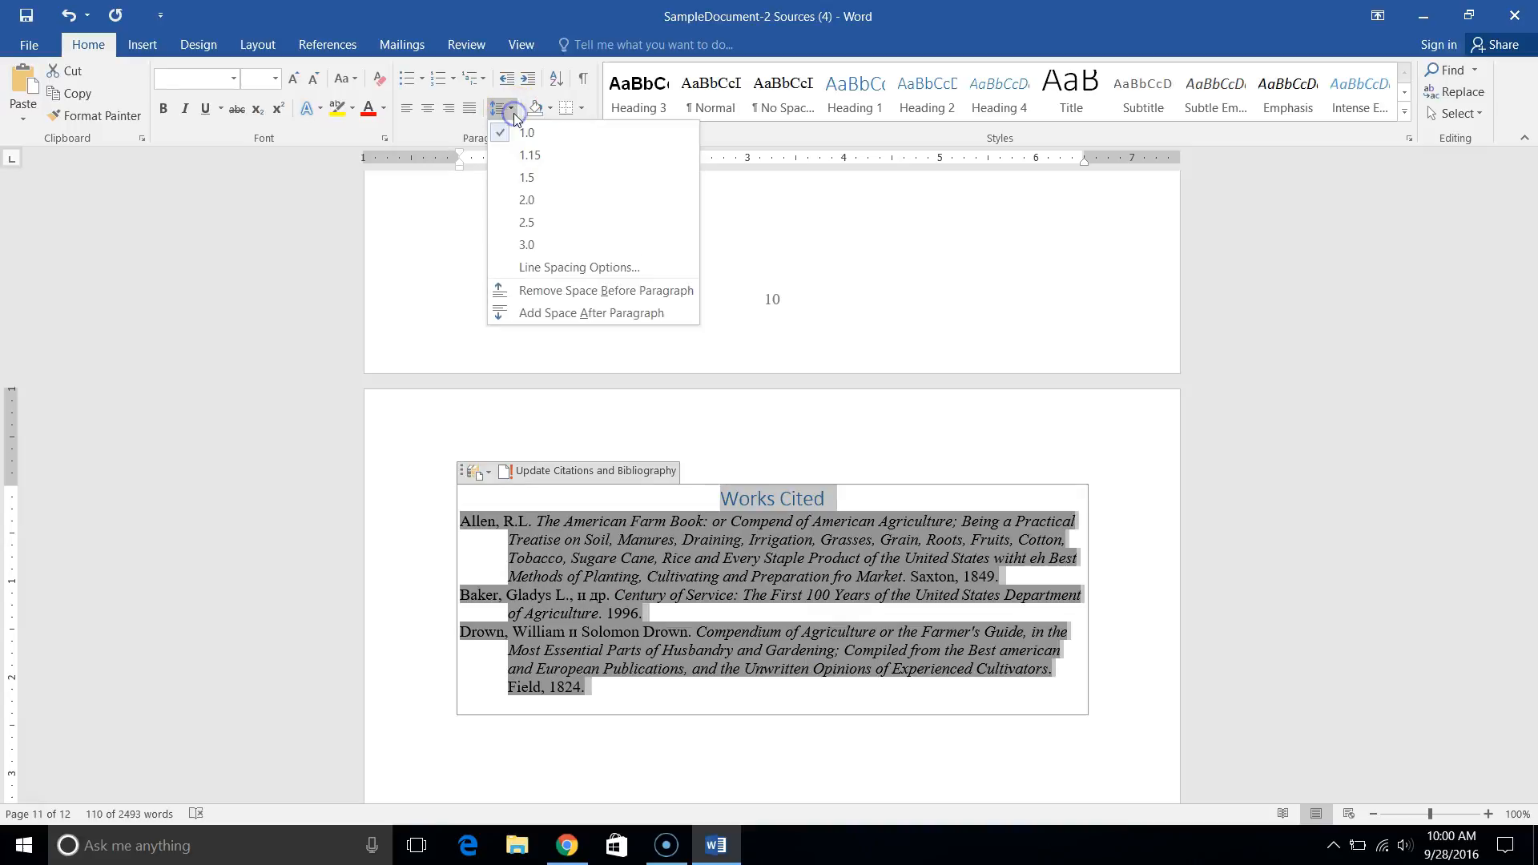
left_click(546, 199)
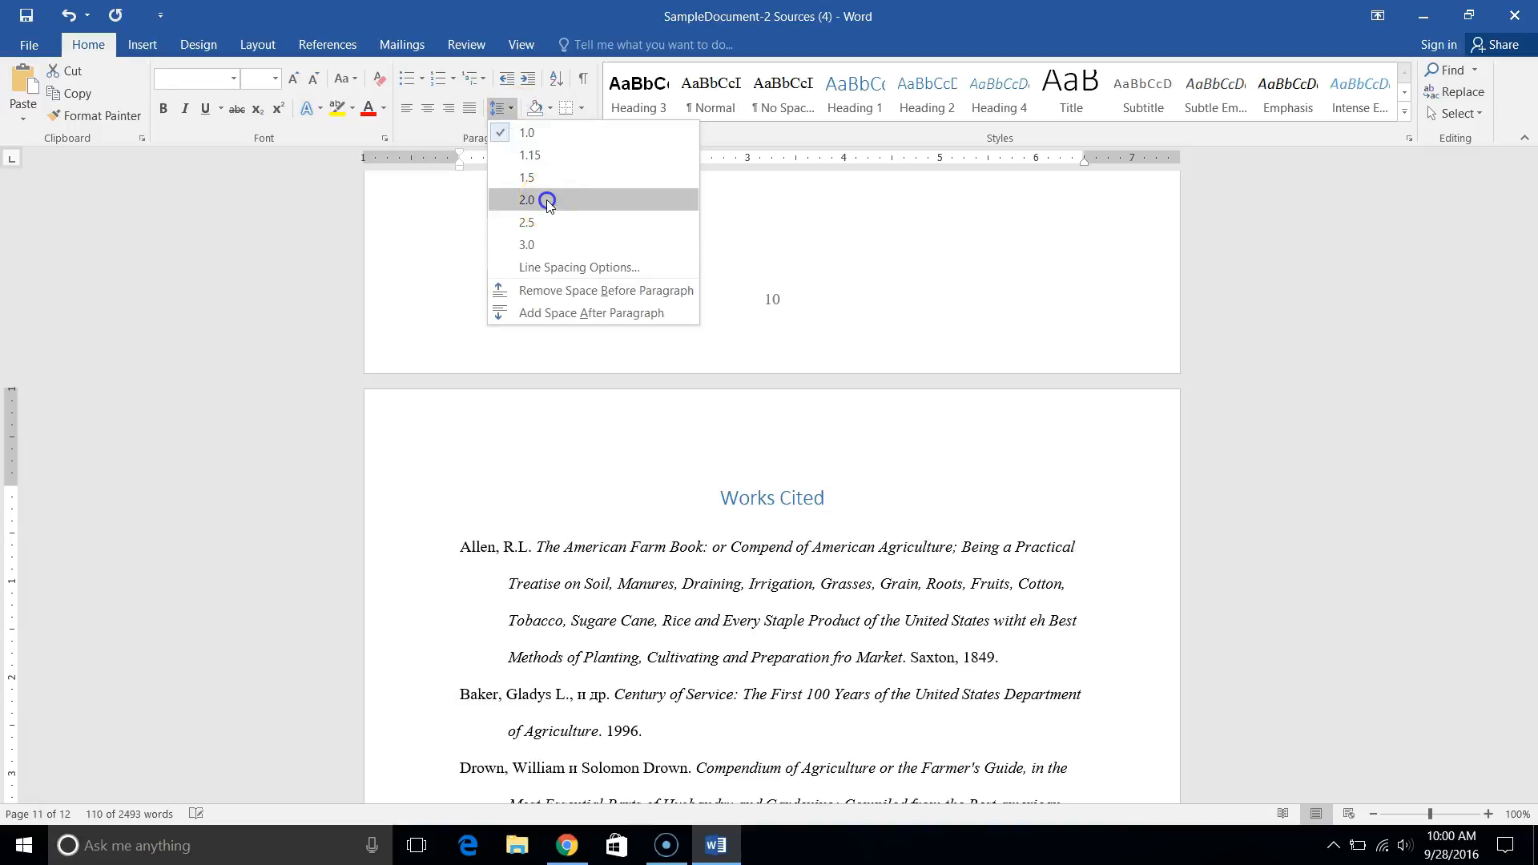
Insert the publisher "[Federal Government]." before 1996 in the Century of Service entry
scroll(657, 522, "down", 3)
left_click(657, 521)
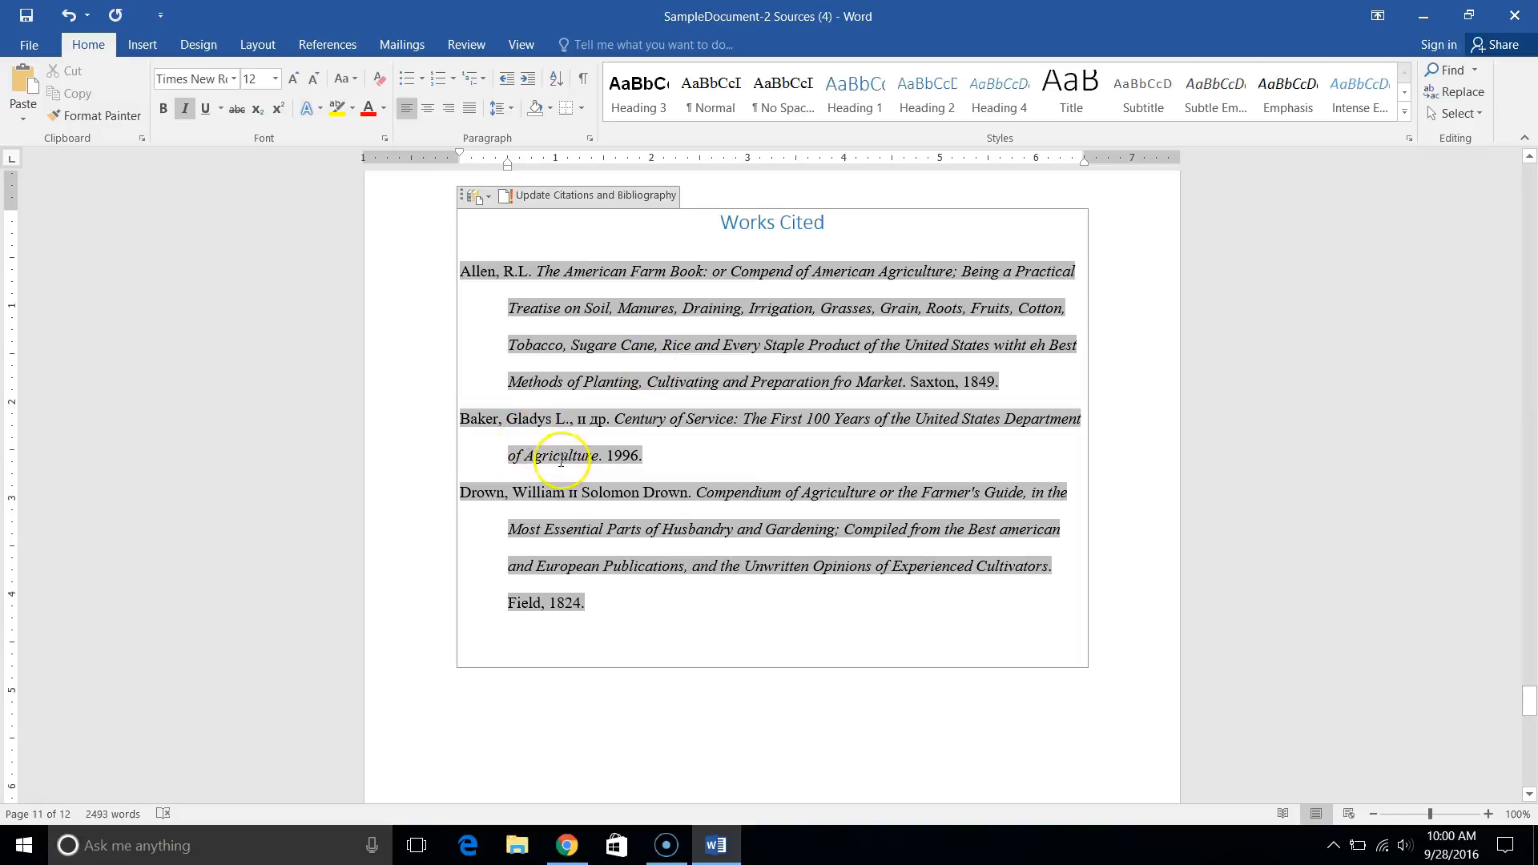
left_click(609, 455)
type("[")
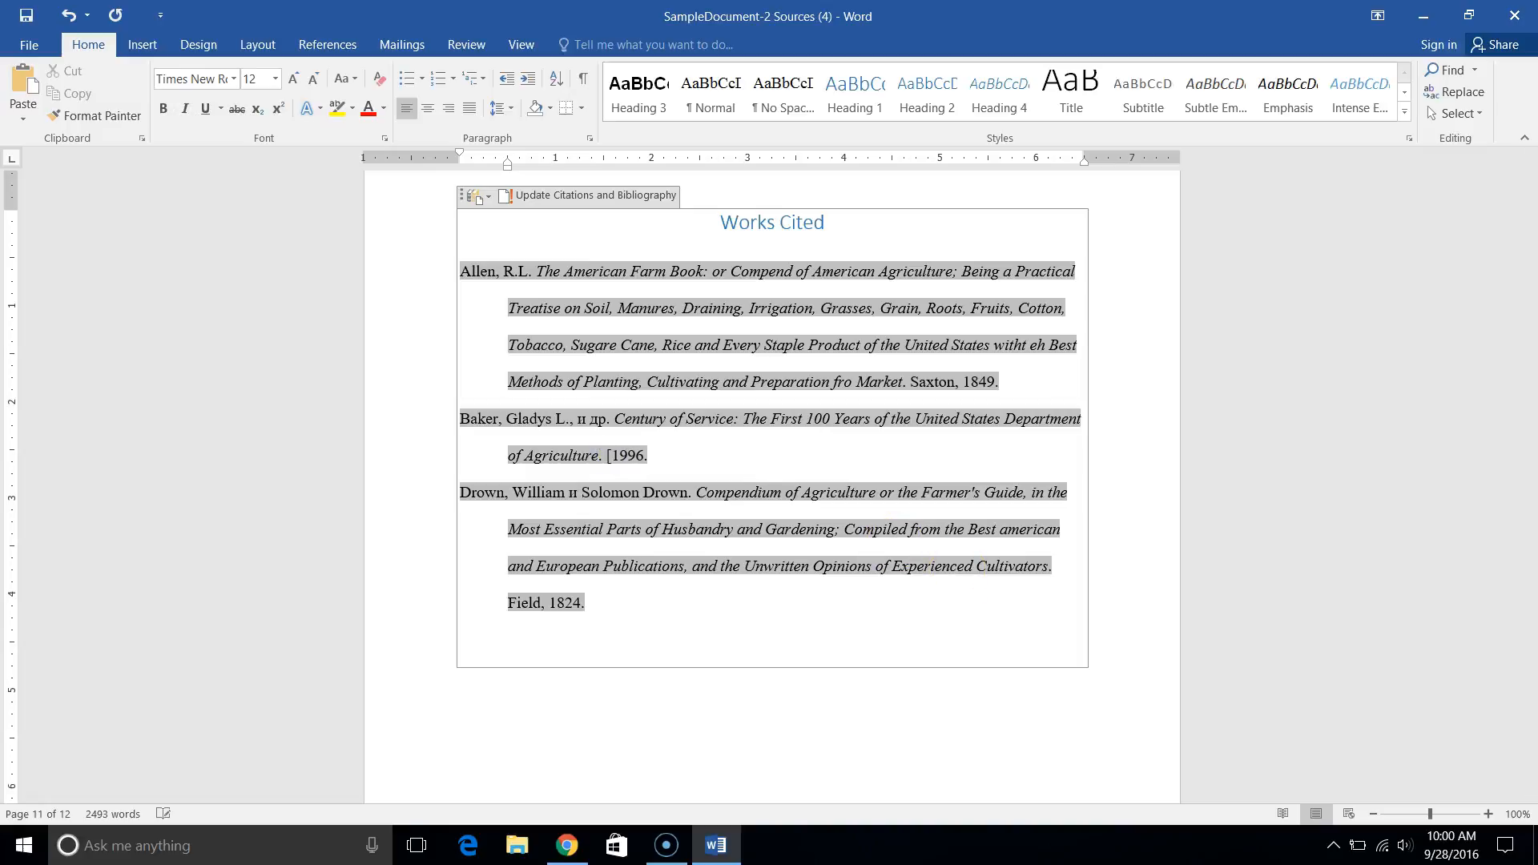
type("Federal Gov")
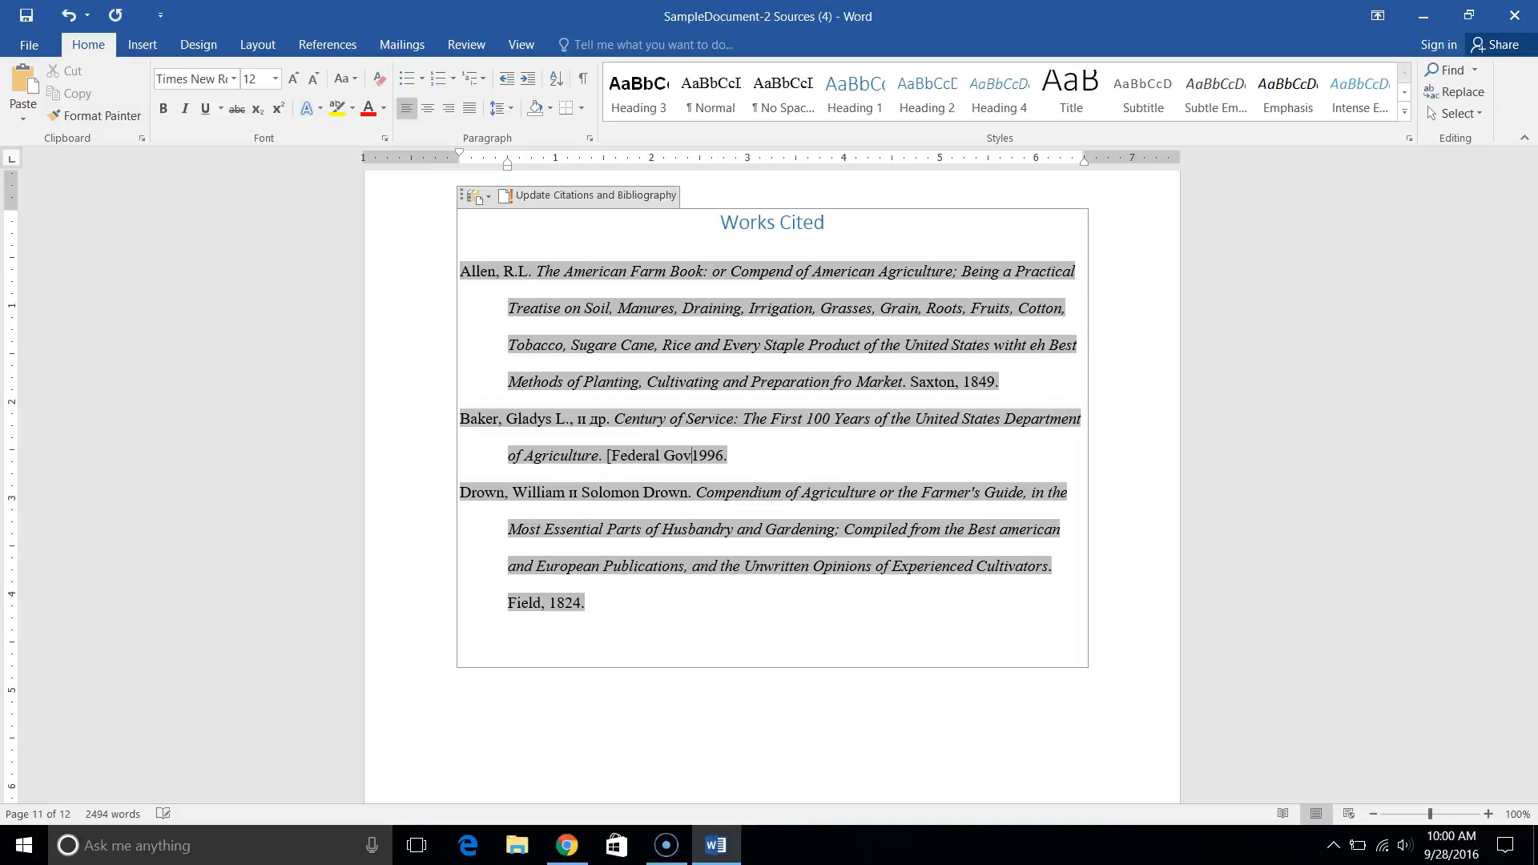
type("ernment")
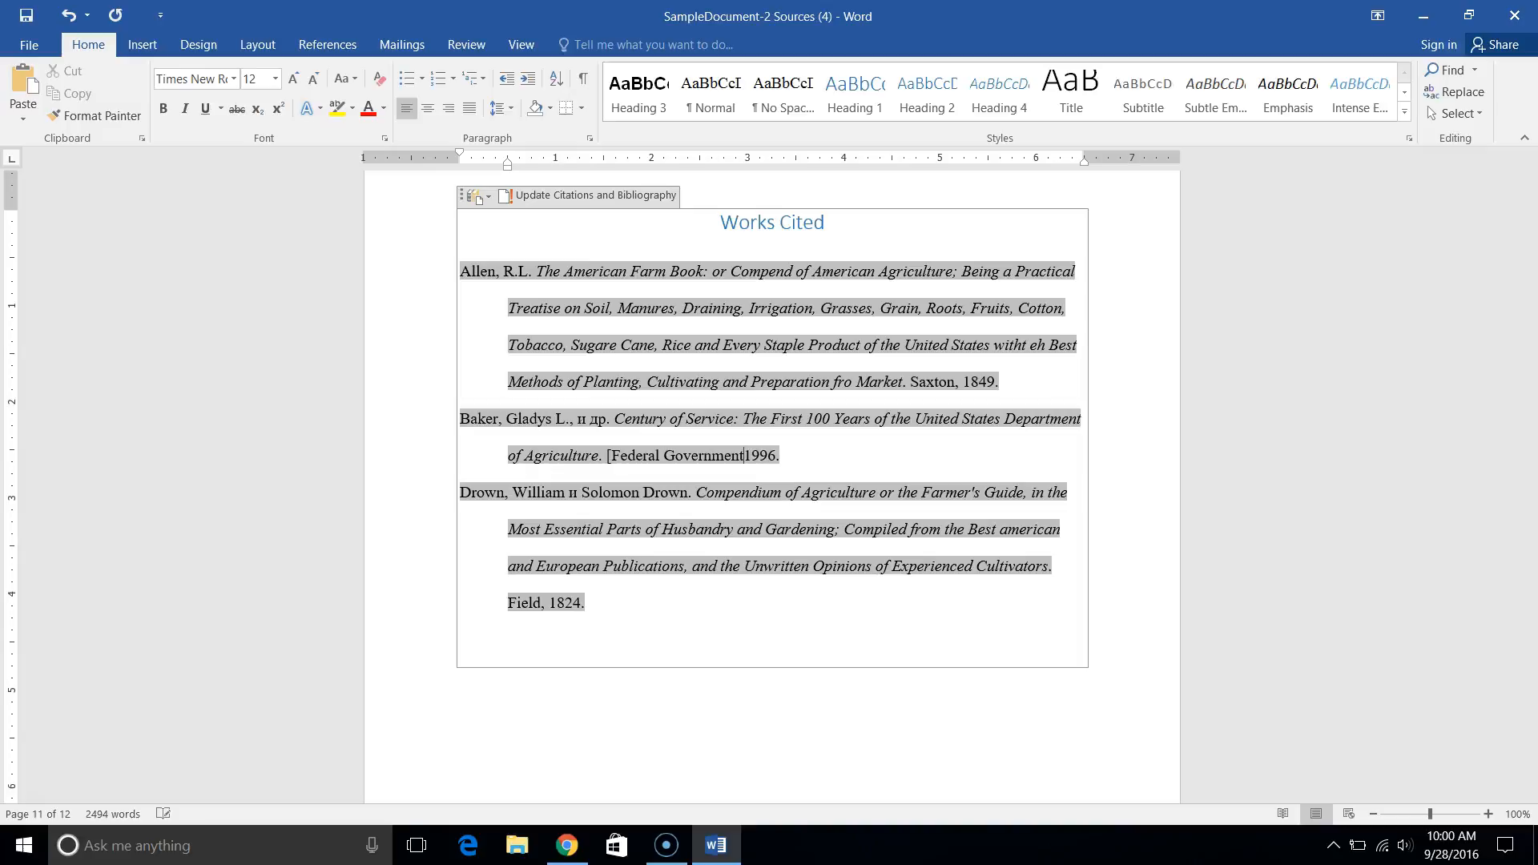
type("].")
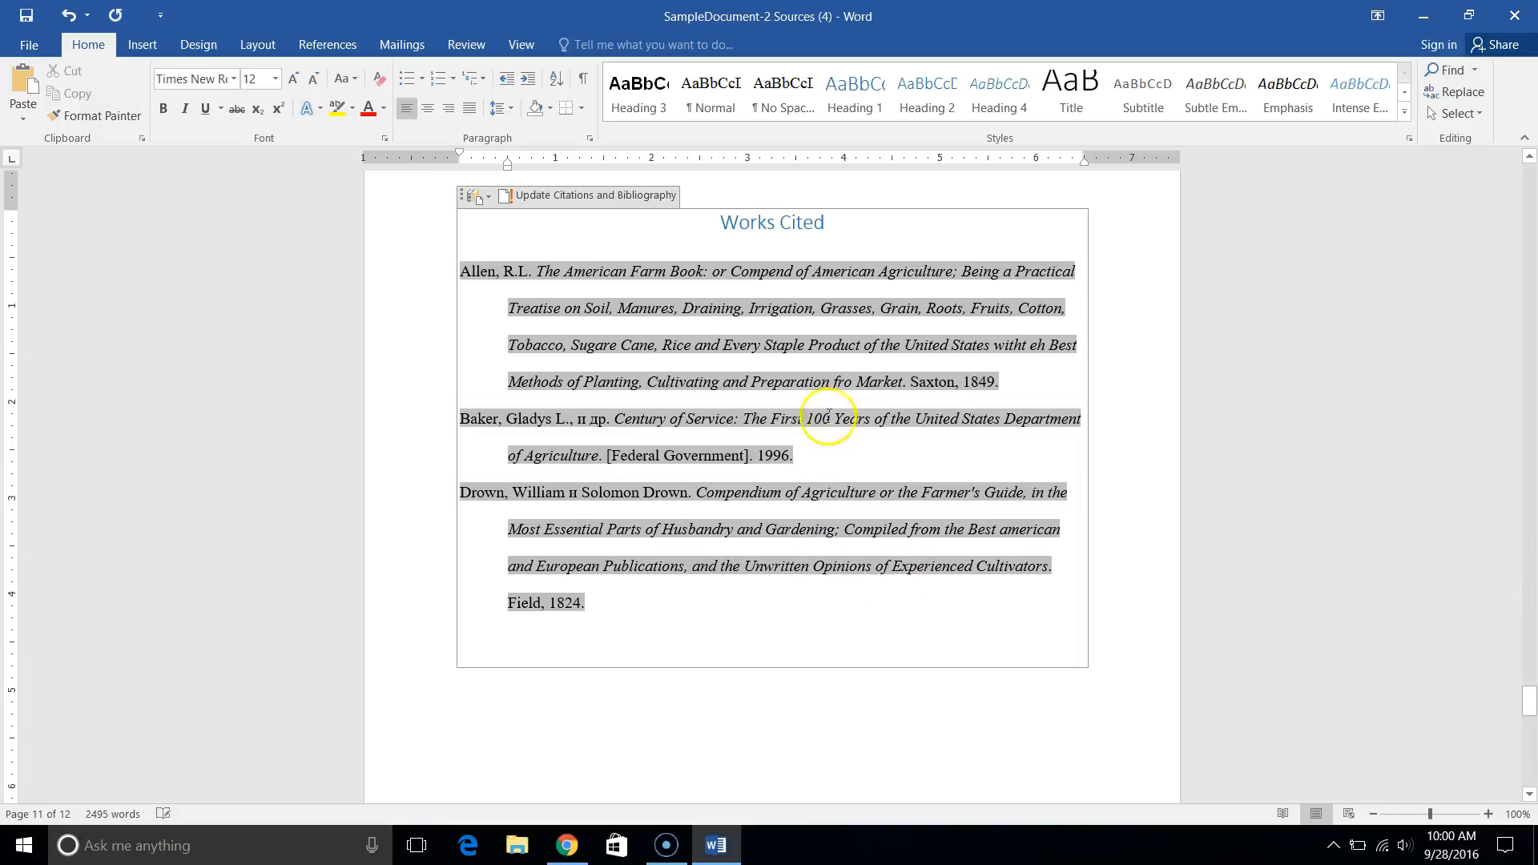
Remove the Cyrillic "и др" after the author's name in the Century of Service entry on the Works Cited page
left_click_drag(574, 421, 607, 421)
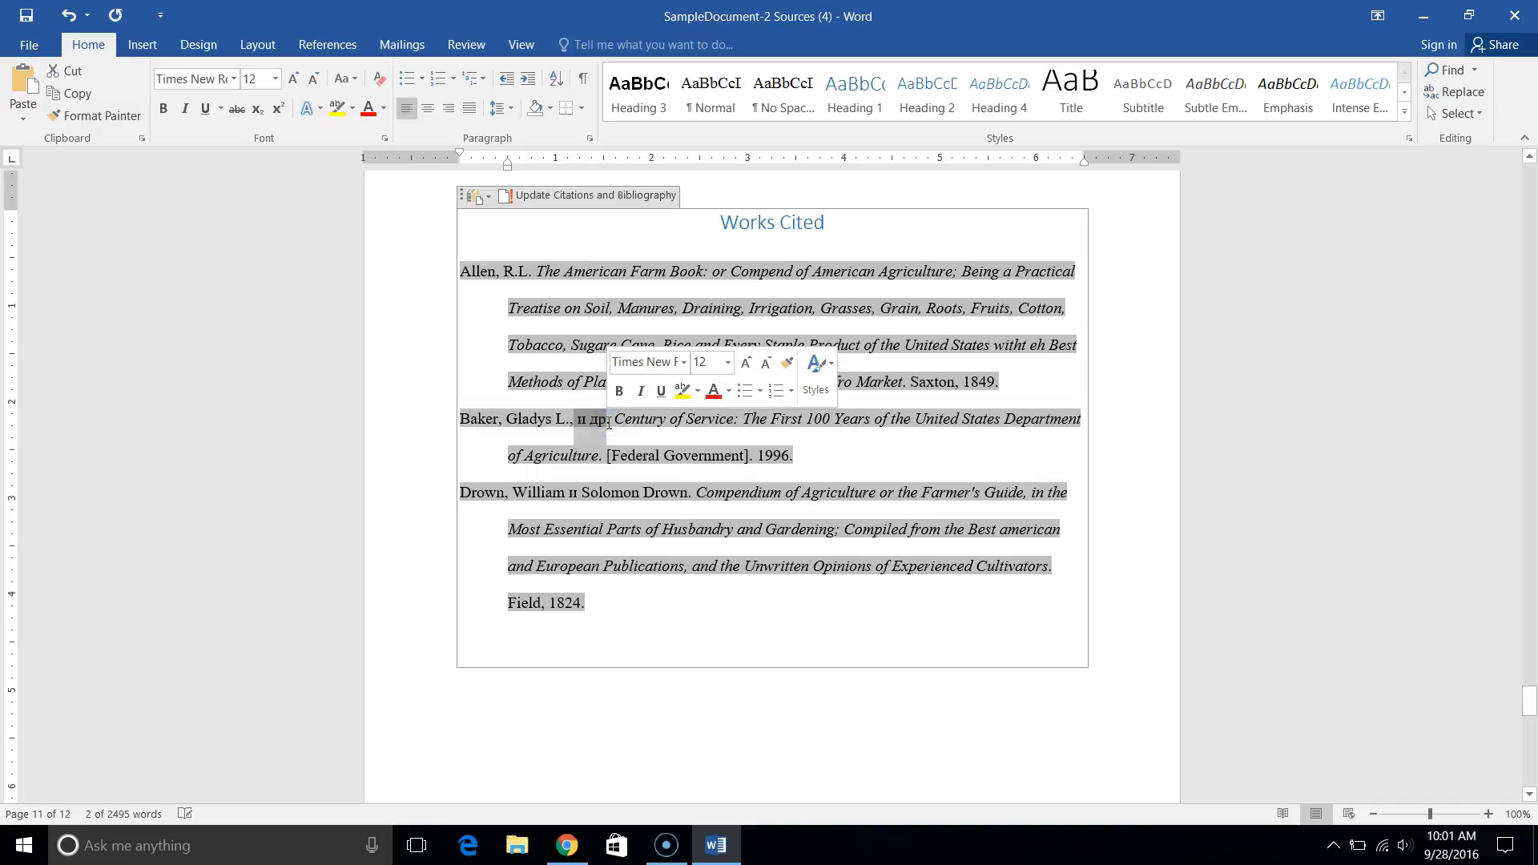
key("Delete")
type("e")
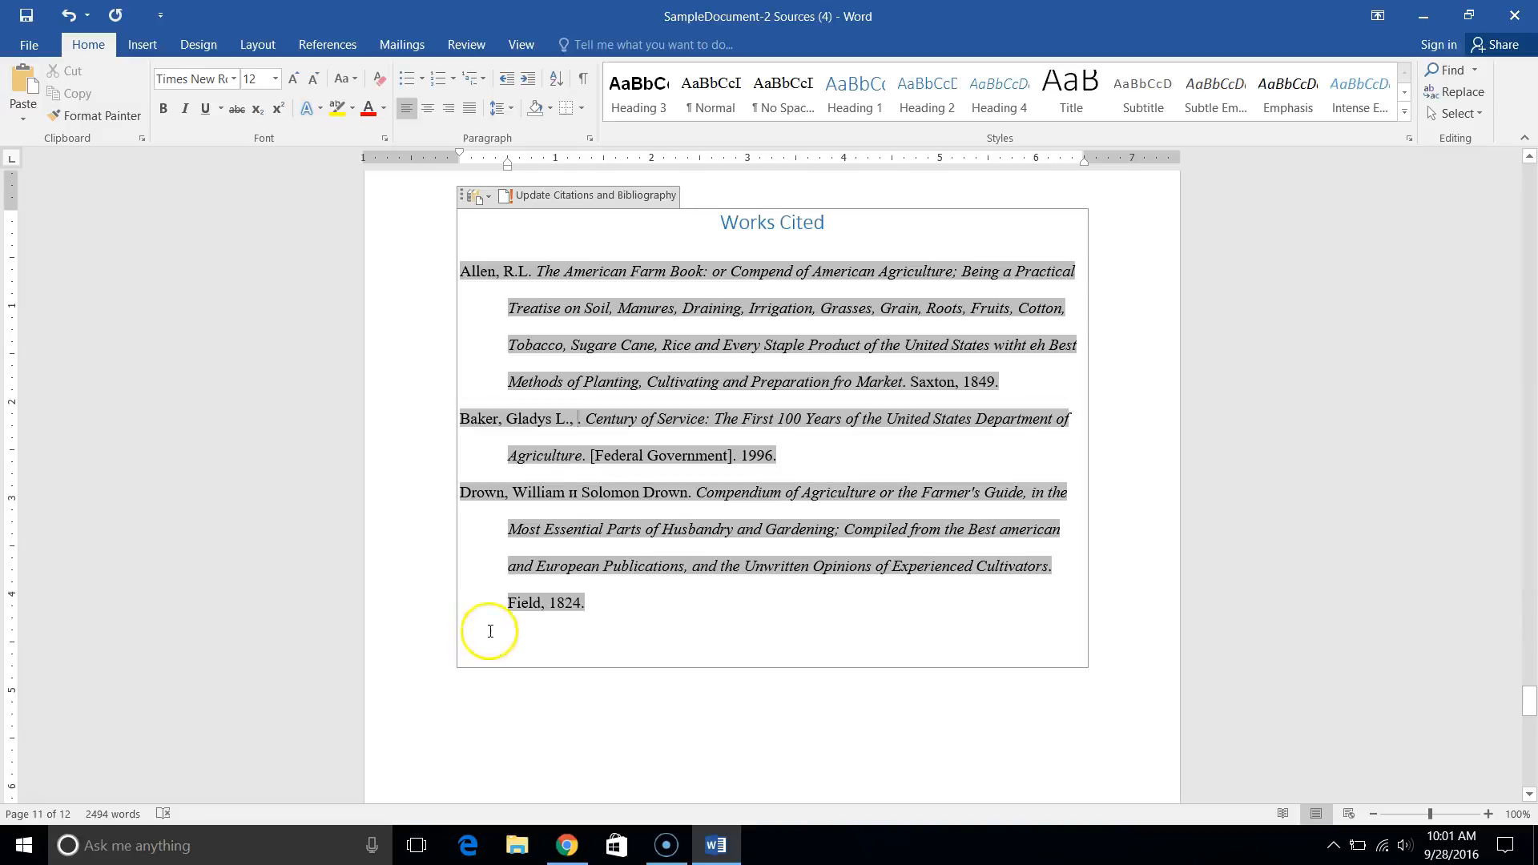
Delete the Cyrillic "и" between the two authors' names in the Compendium of Agriculture entry
left_click(576, 492)
left_click(570, 493)
double_click(571, 493)
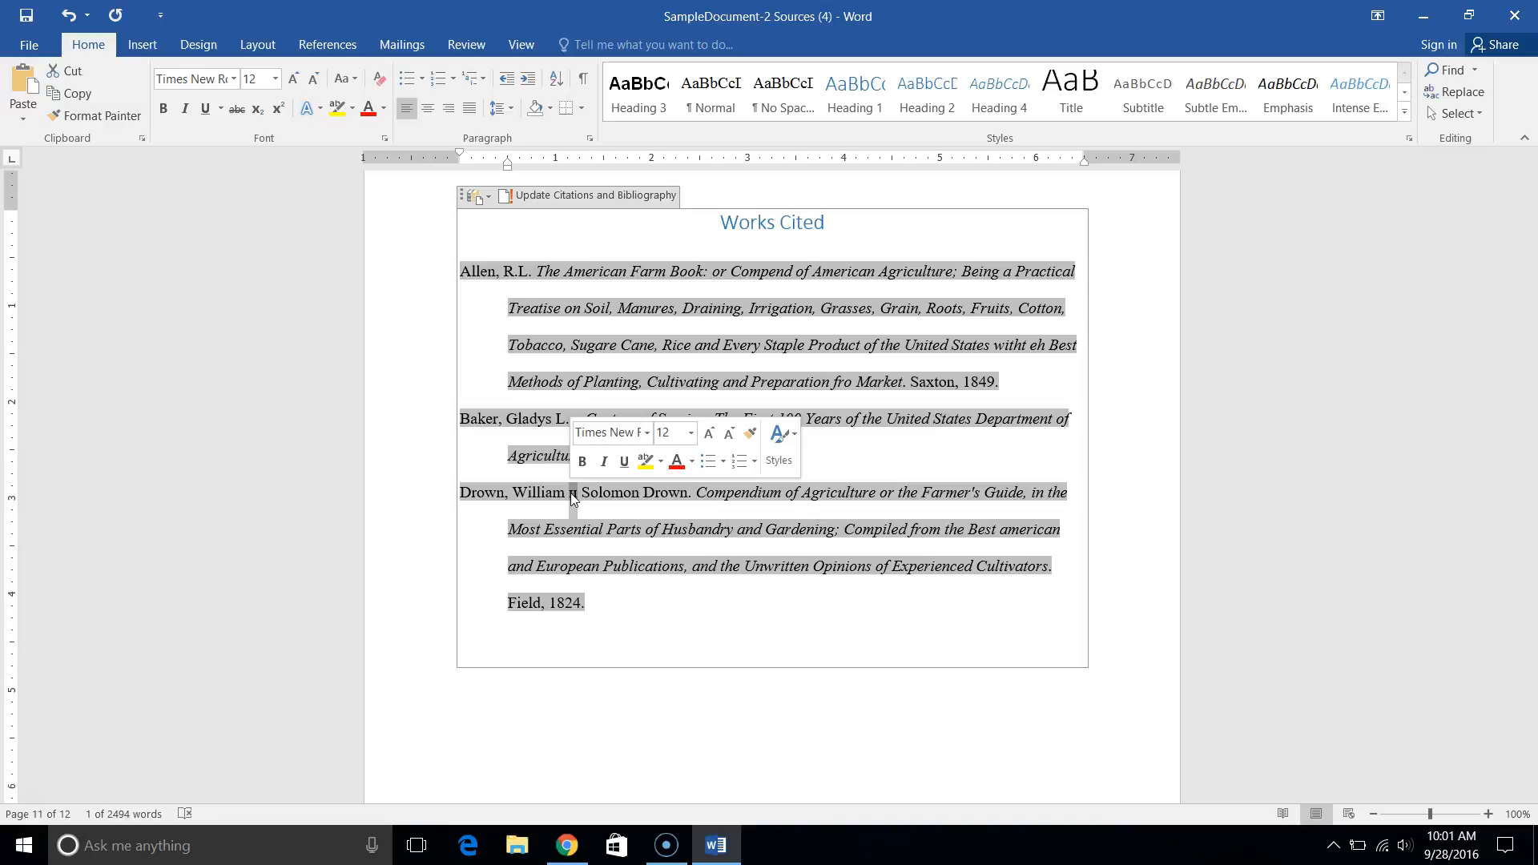
key("Delete")
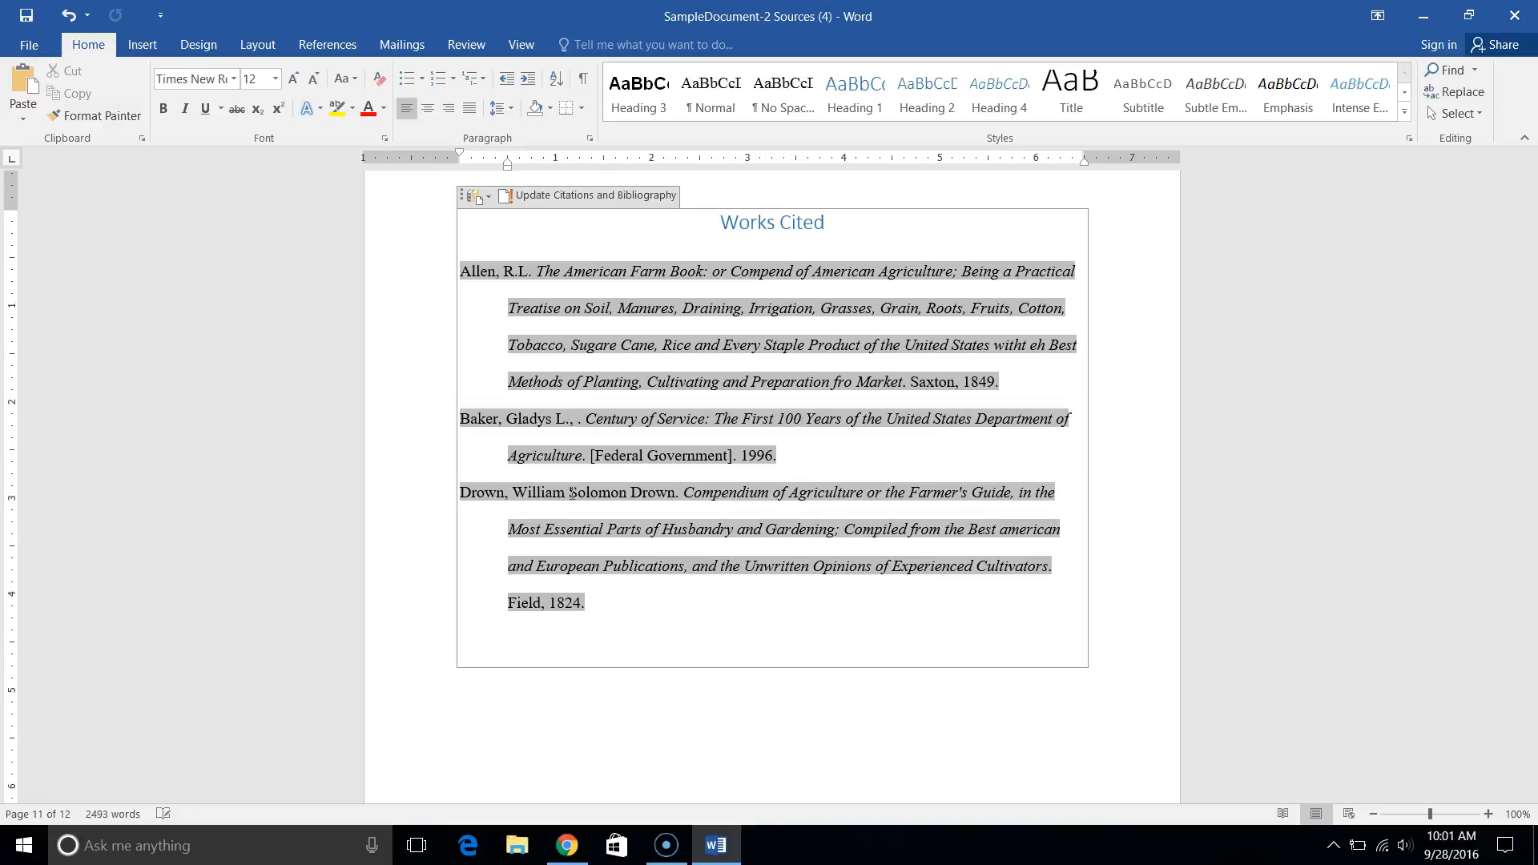
Examine the parenthetical in-text citations in the body, including the 1996 citation closing the paragraph on supportive environments
scroll(572, 492, "up", 12)
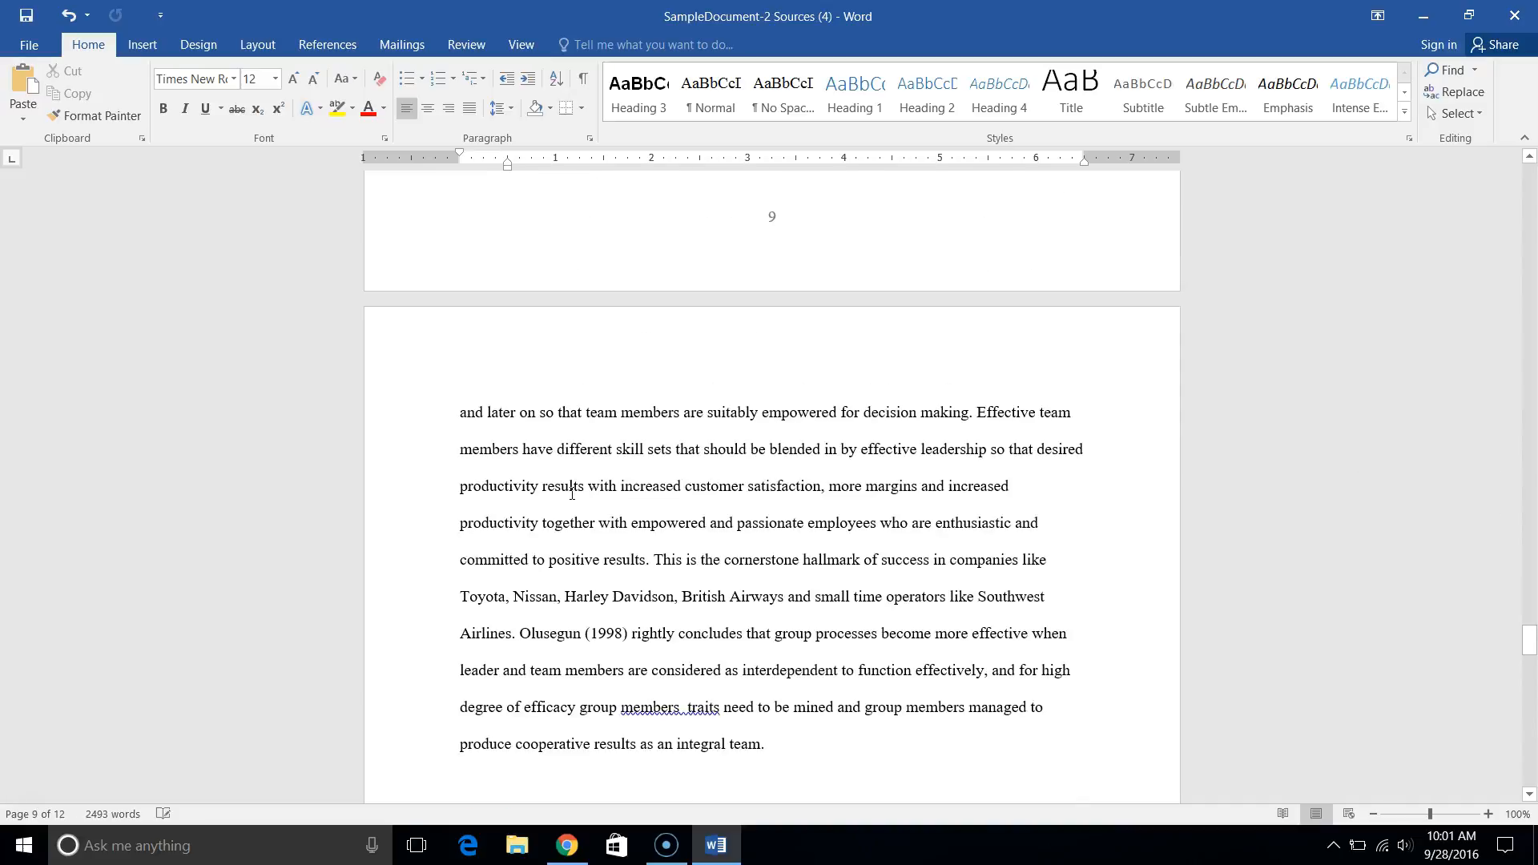
scroll(572, 493, "up", 8)
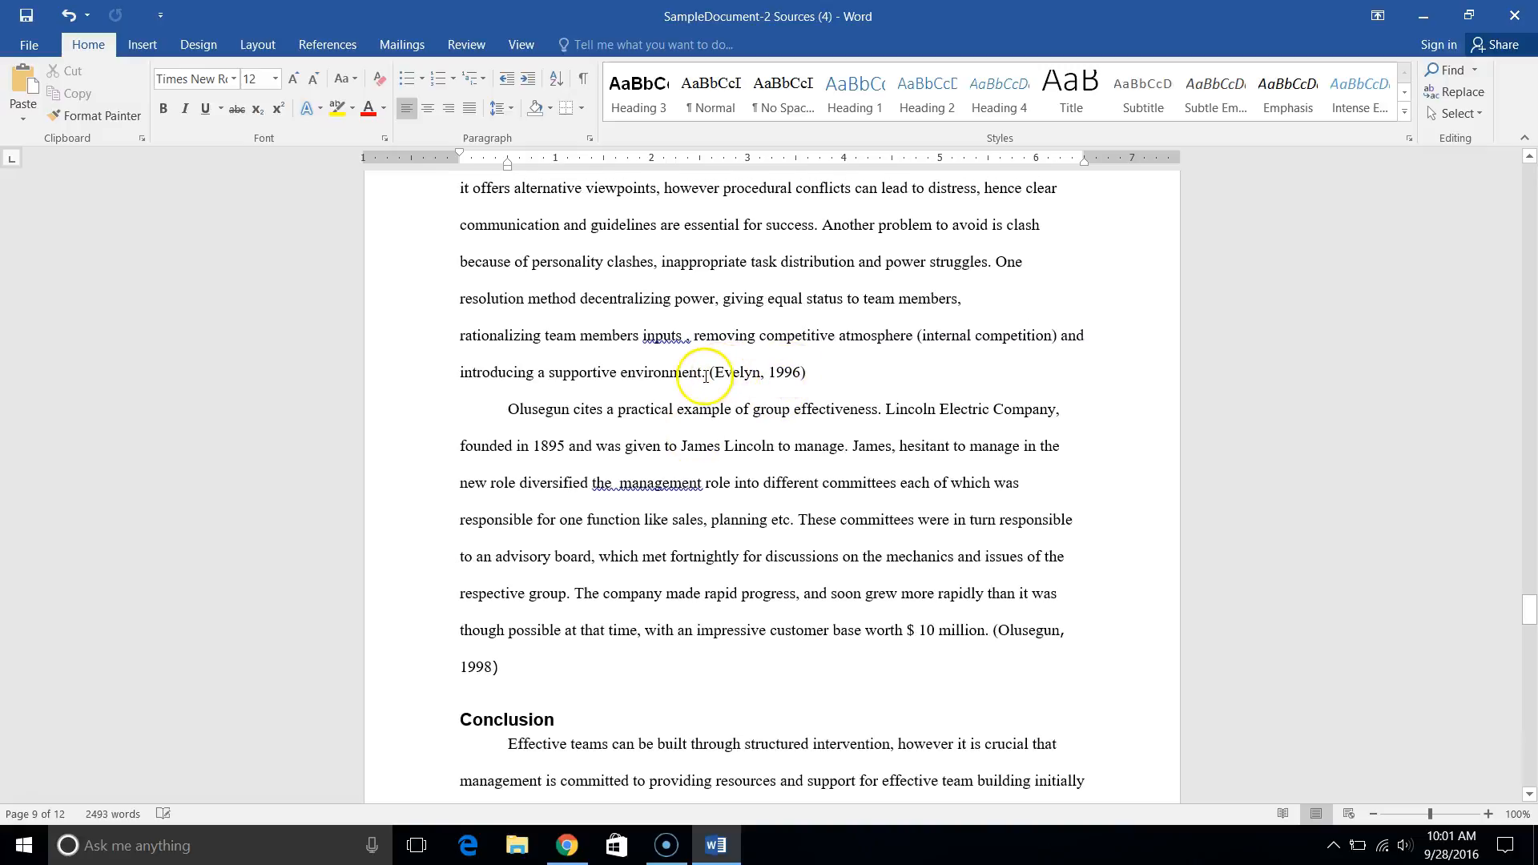
left_click_drag(710, 374, 806, 373)
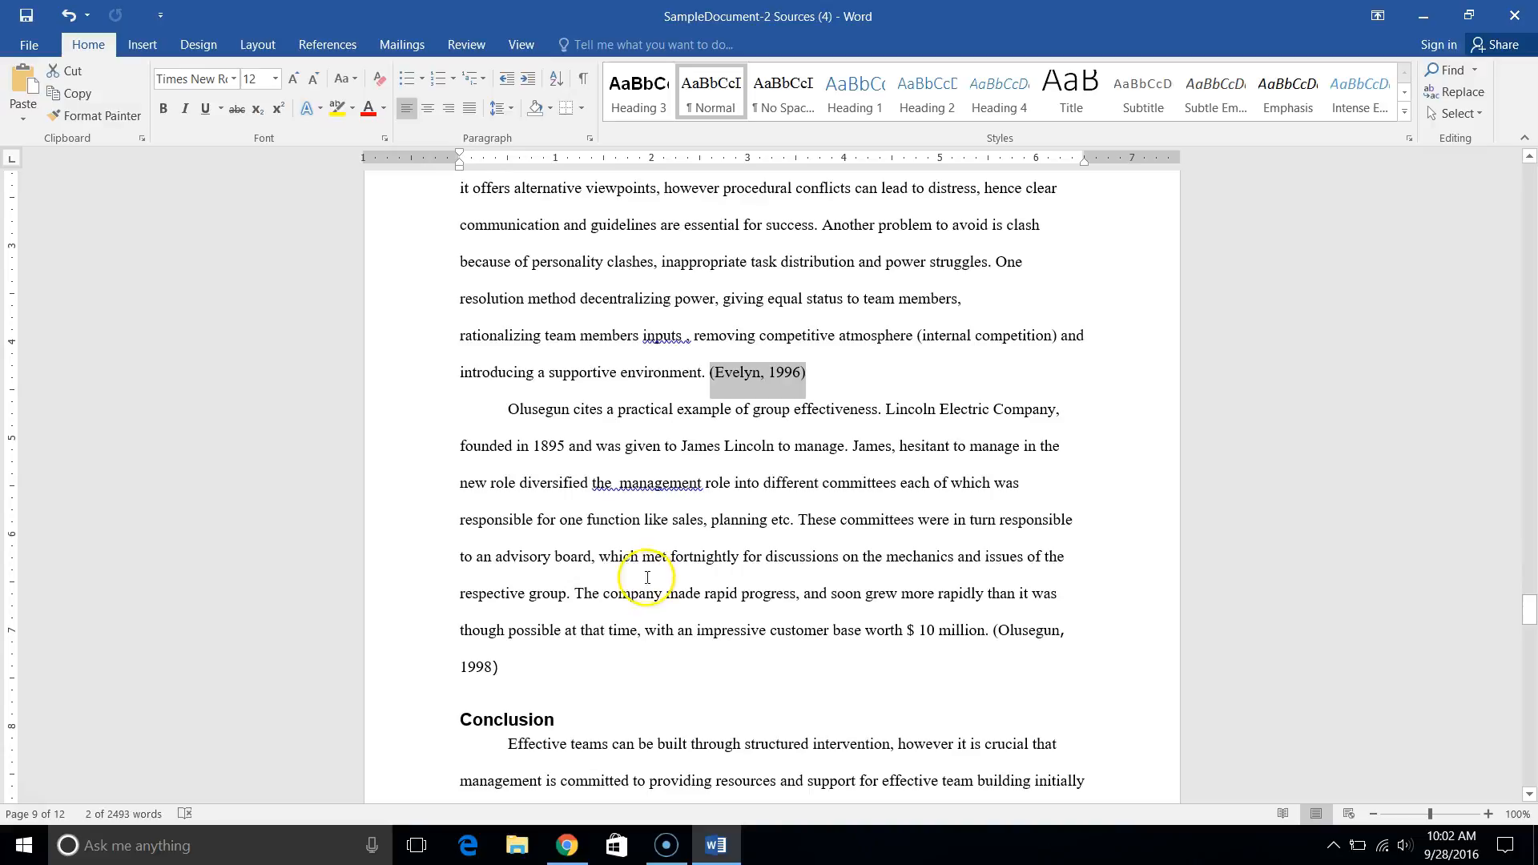
left_click(616, 476)
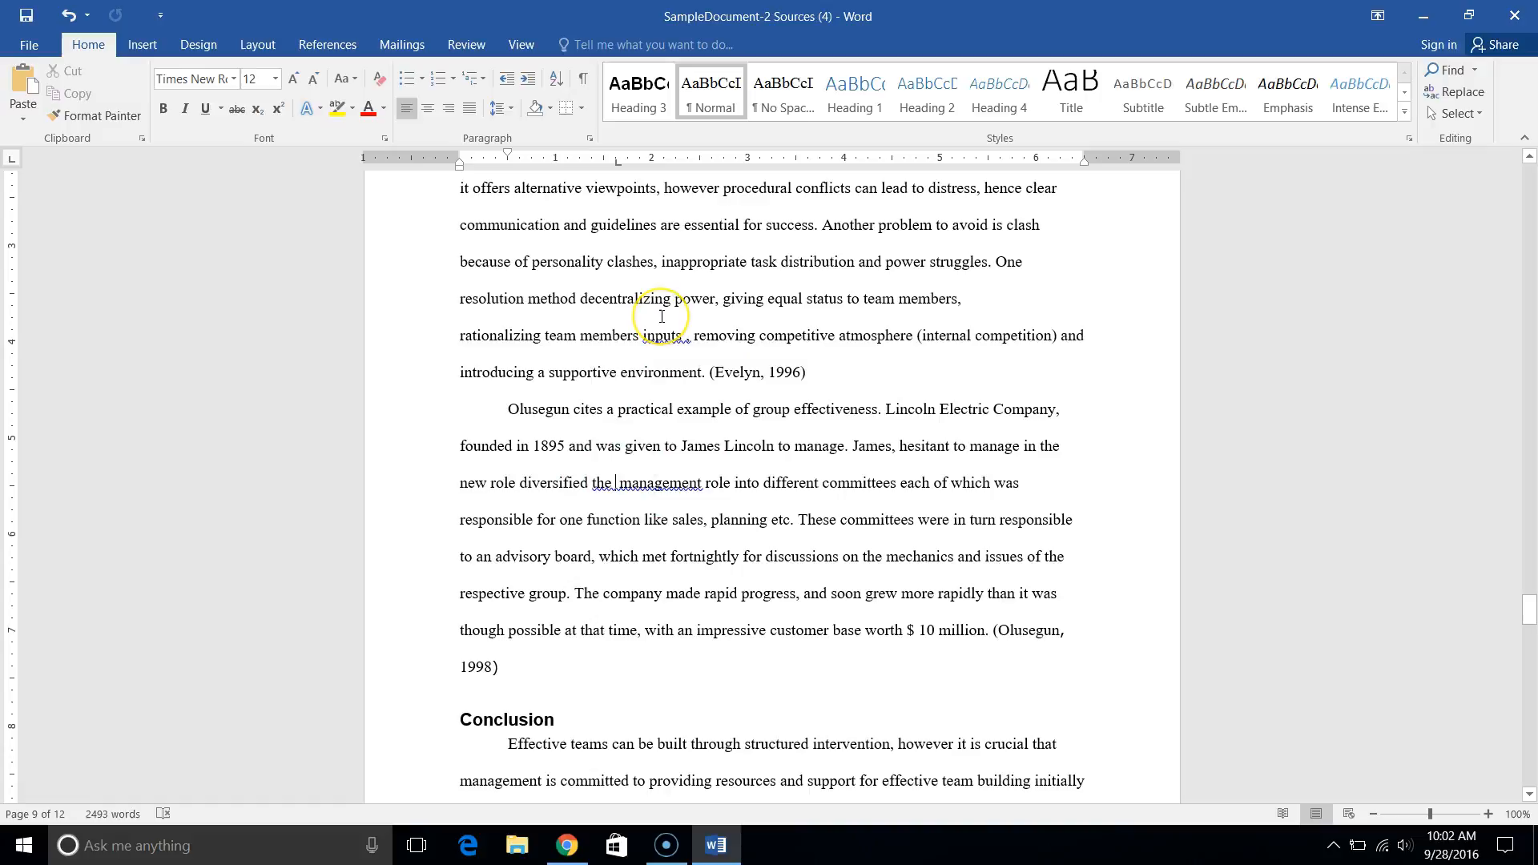
scroll(658, 313, "up", 10)
scroll(662, 317, "up", 1)
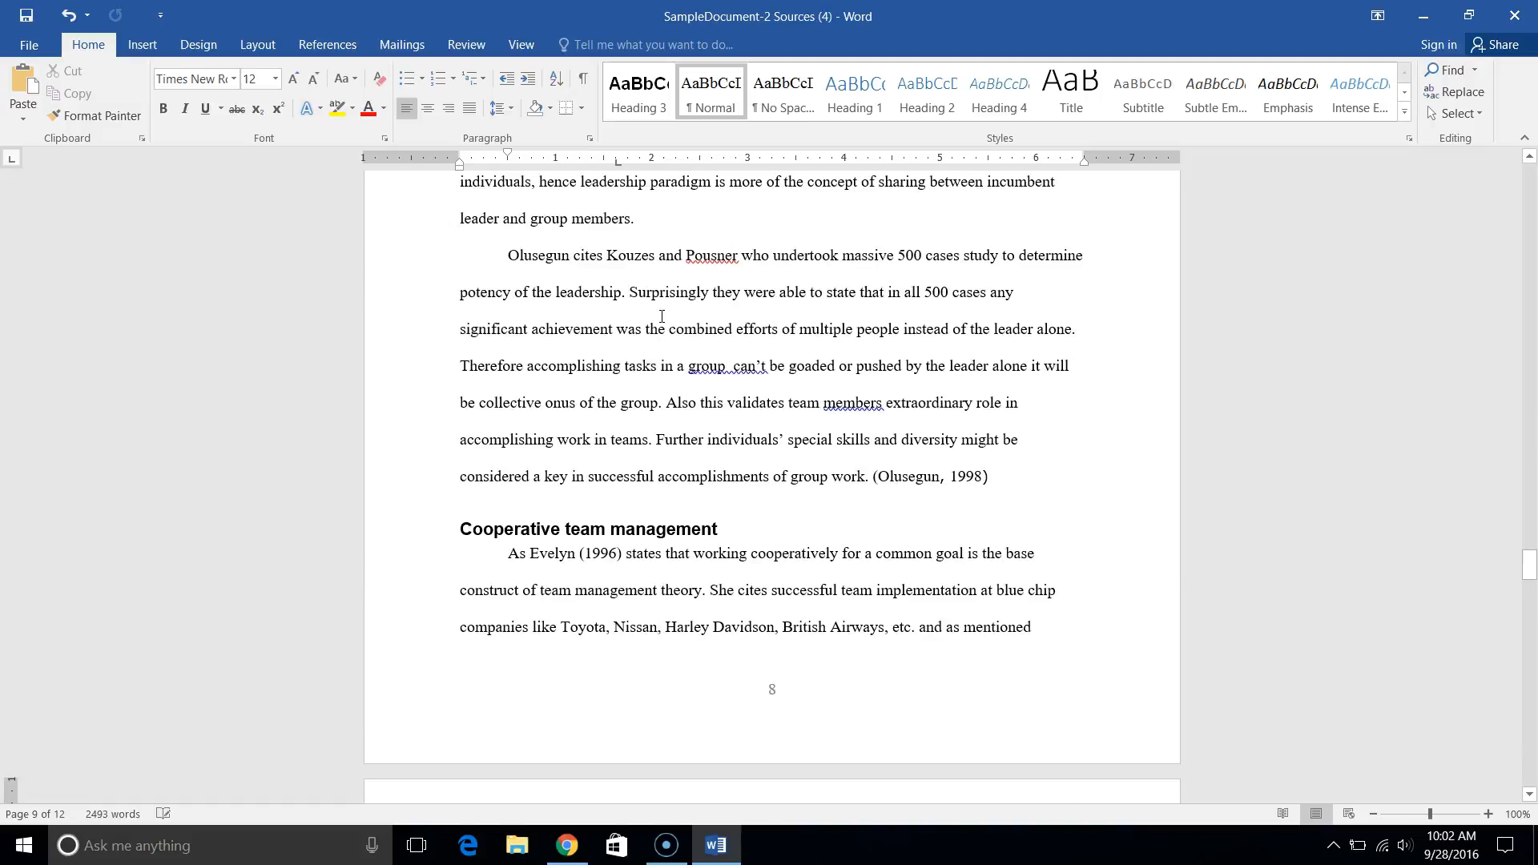
scroll(662, 316, "up", 2)
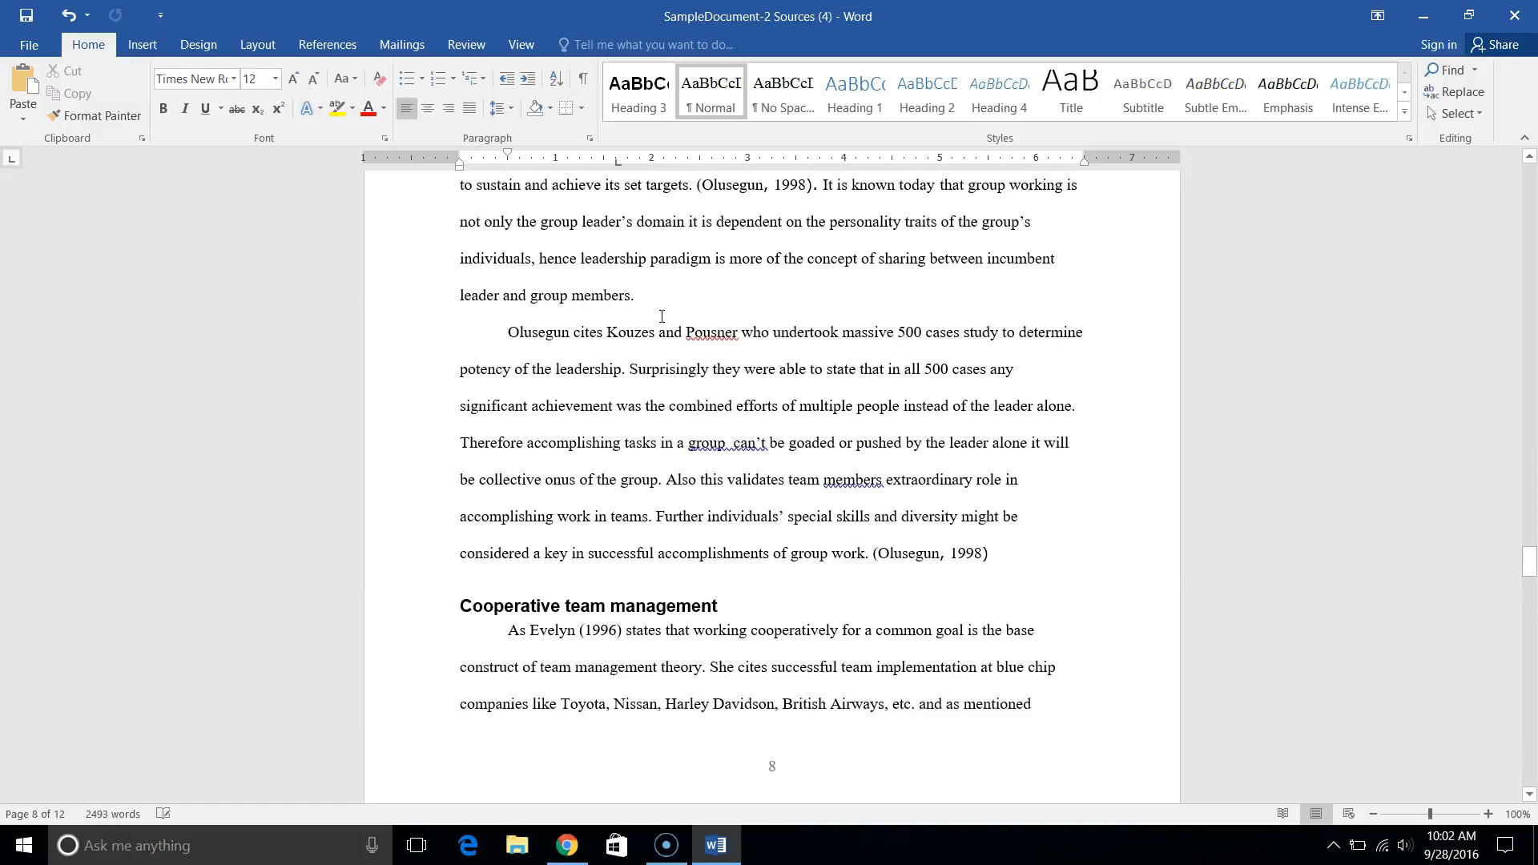